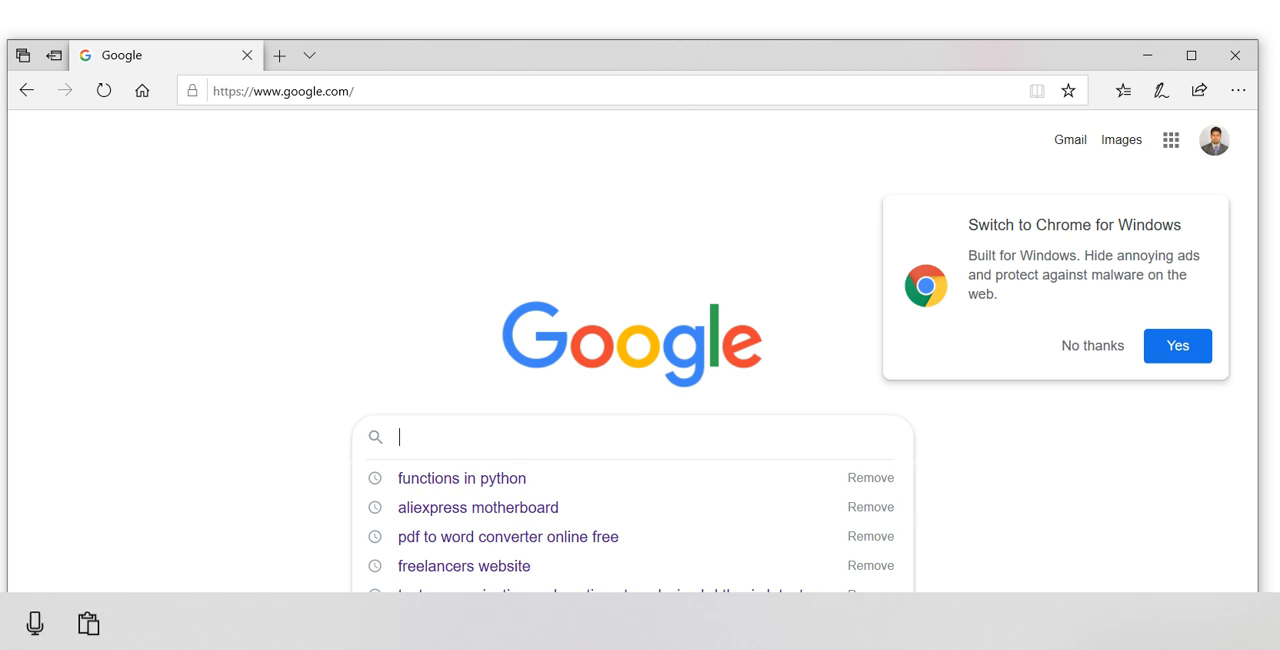
# Step: Search Google for "google classroom" and open the Google Classroom site from the results
pyautogui.click(501, 580)
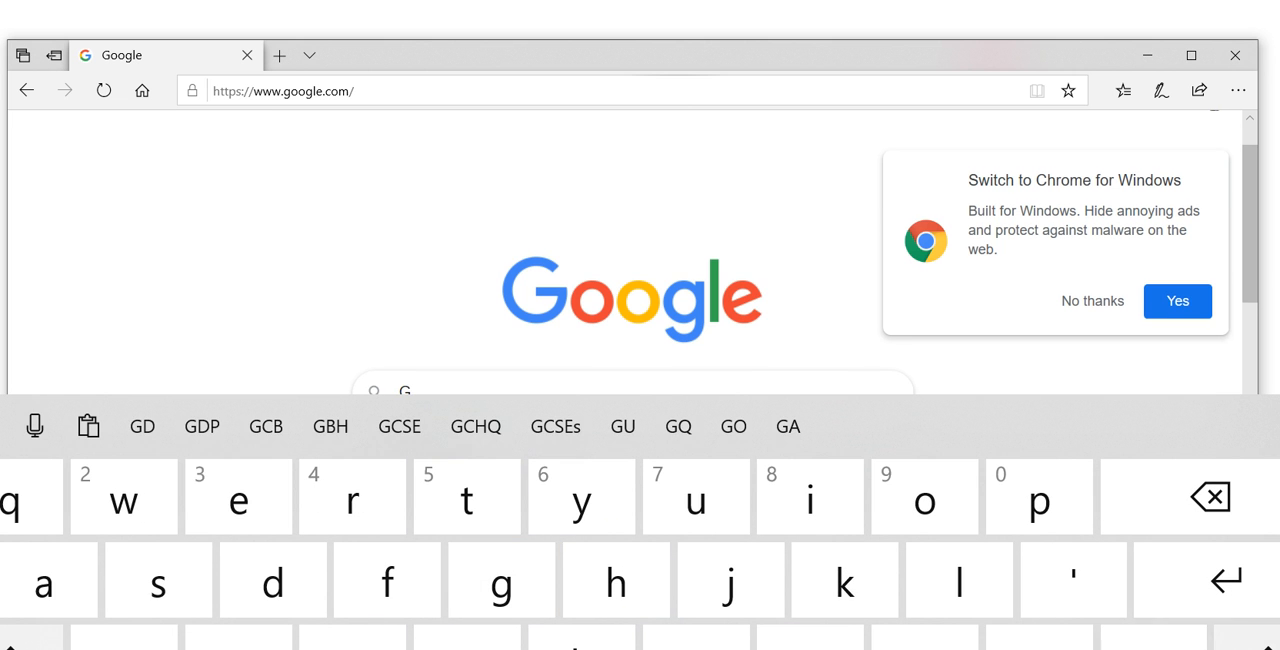
pyautogui.click(925, 496)
pyautogui.click(925, 496)
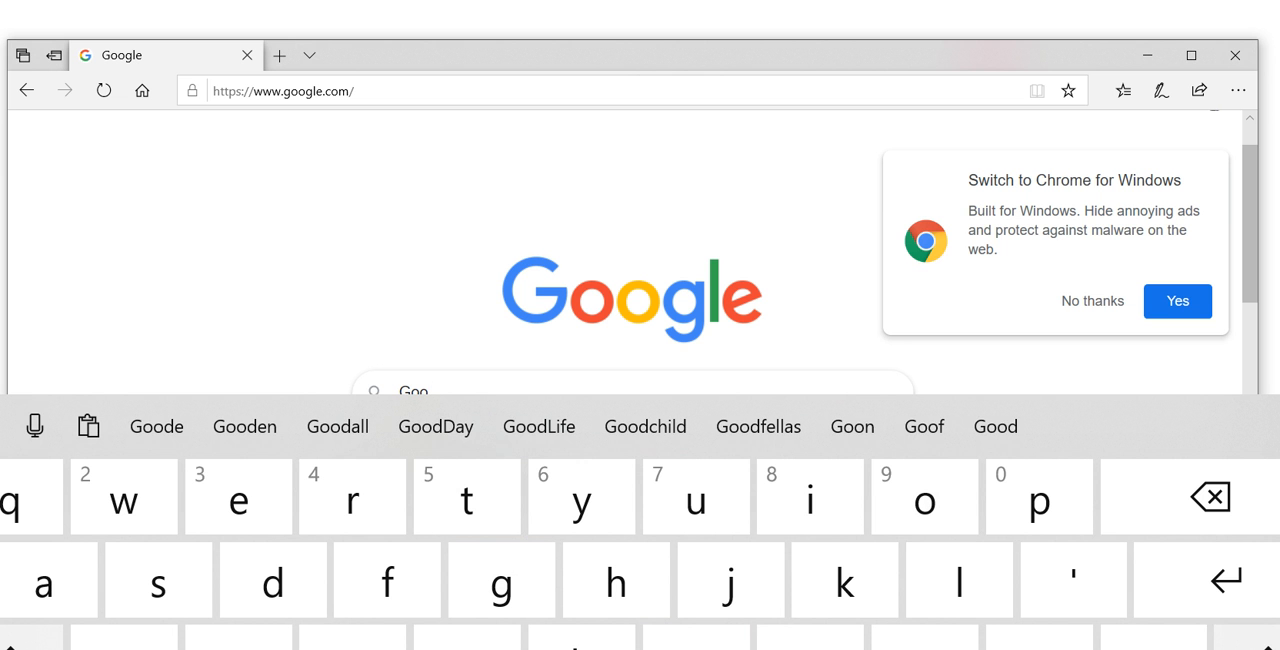
pyautogui.click(1279, 426)
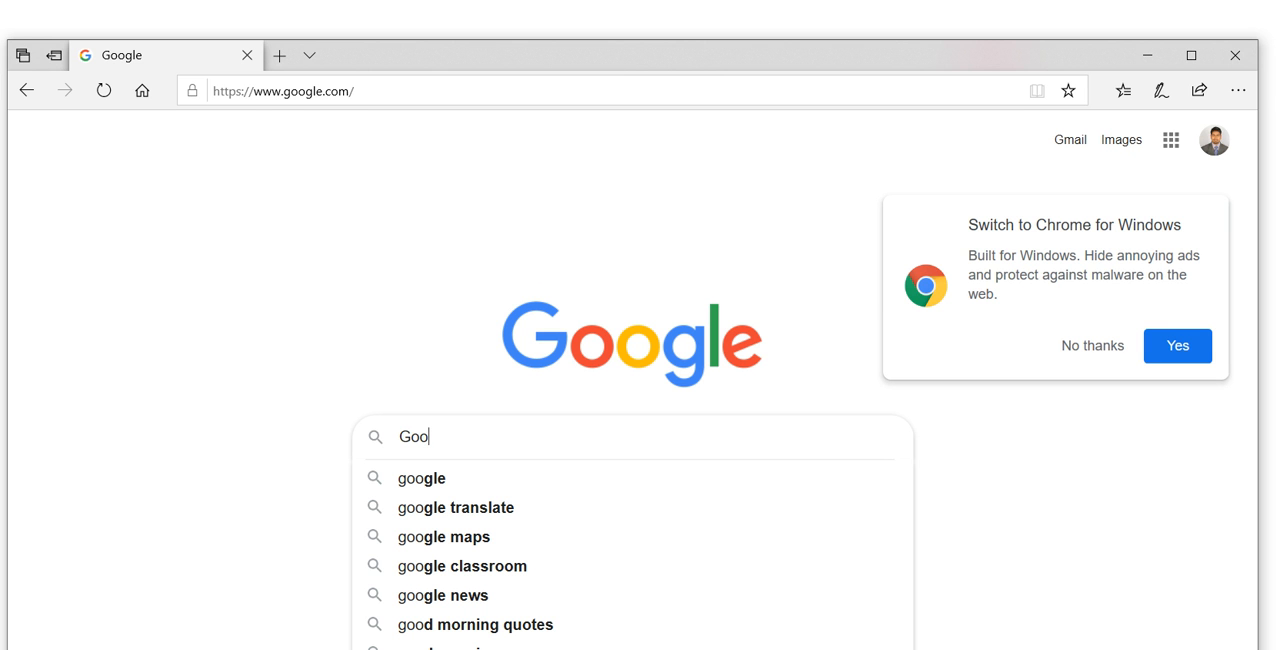
pyautogui.write('gl')
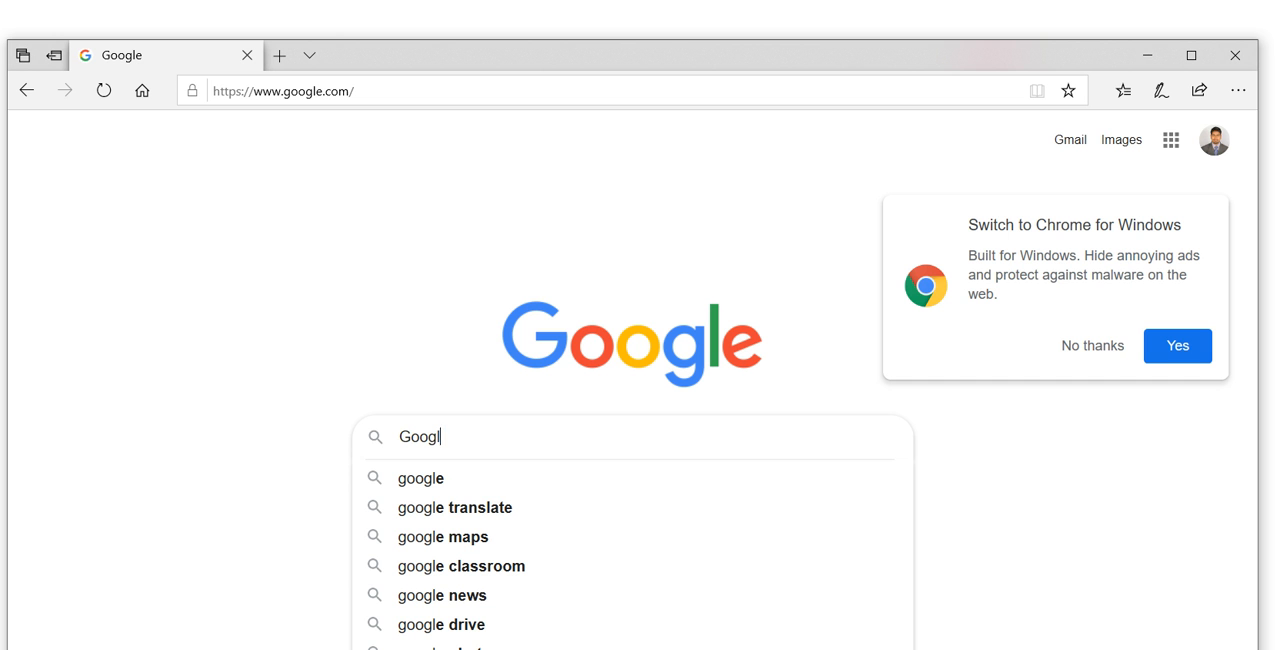
pyautogui.write('e c')
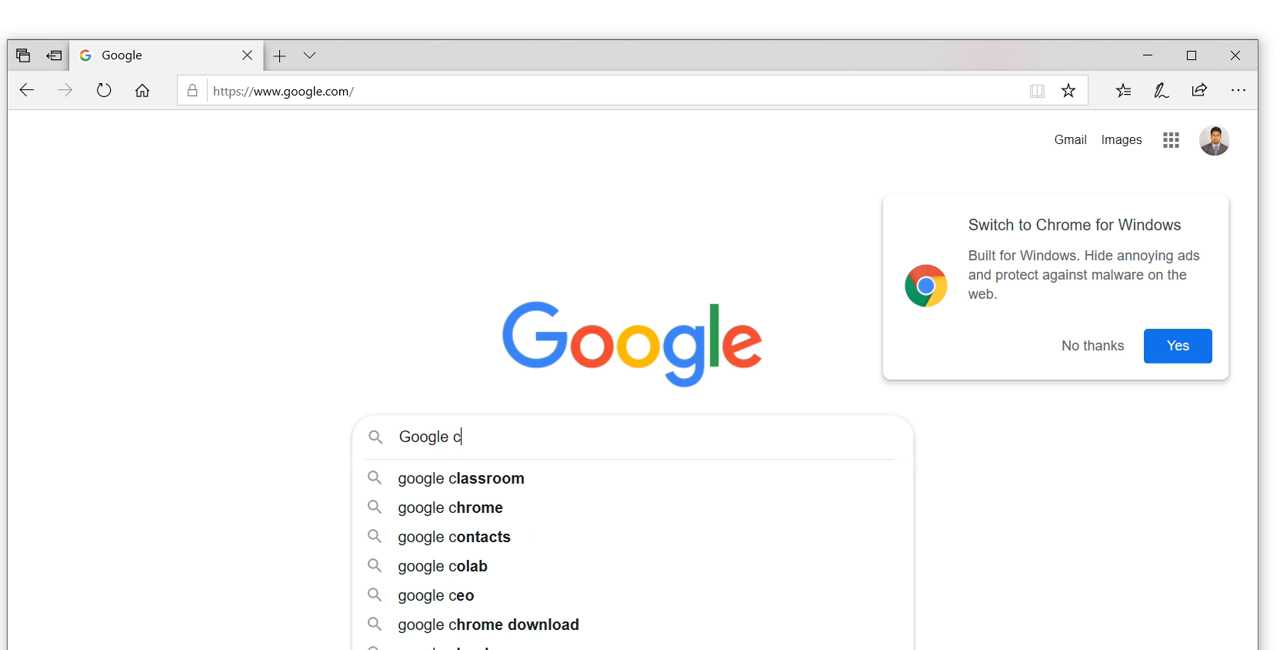
pyautogui.write('l')
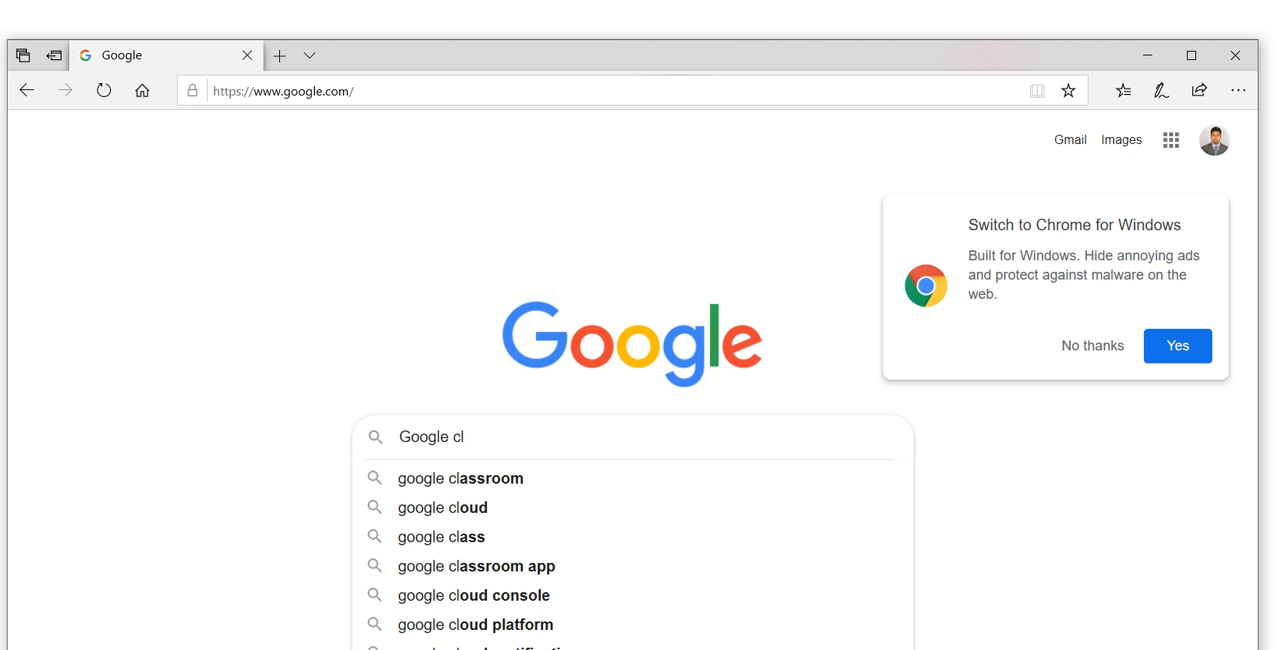
pyautogui.press('Down')
pyautogui.press('Return')
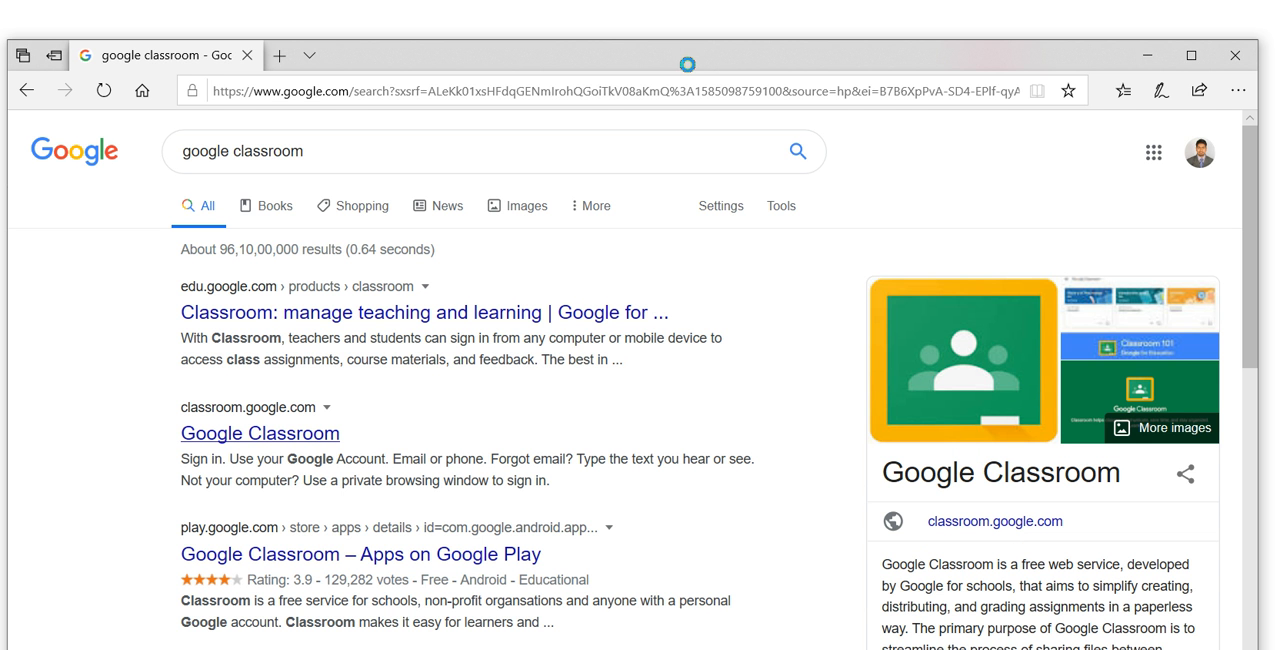
pyautogui.click(260, 433)
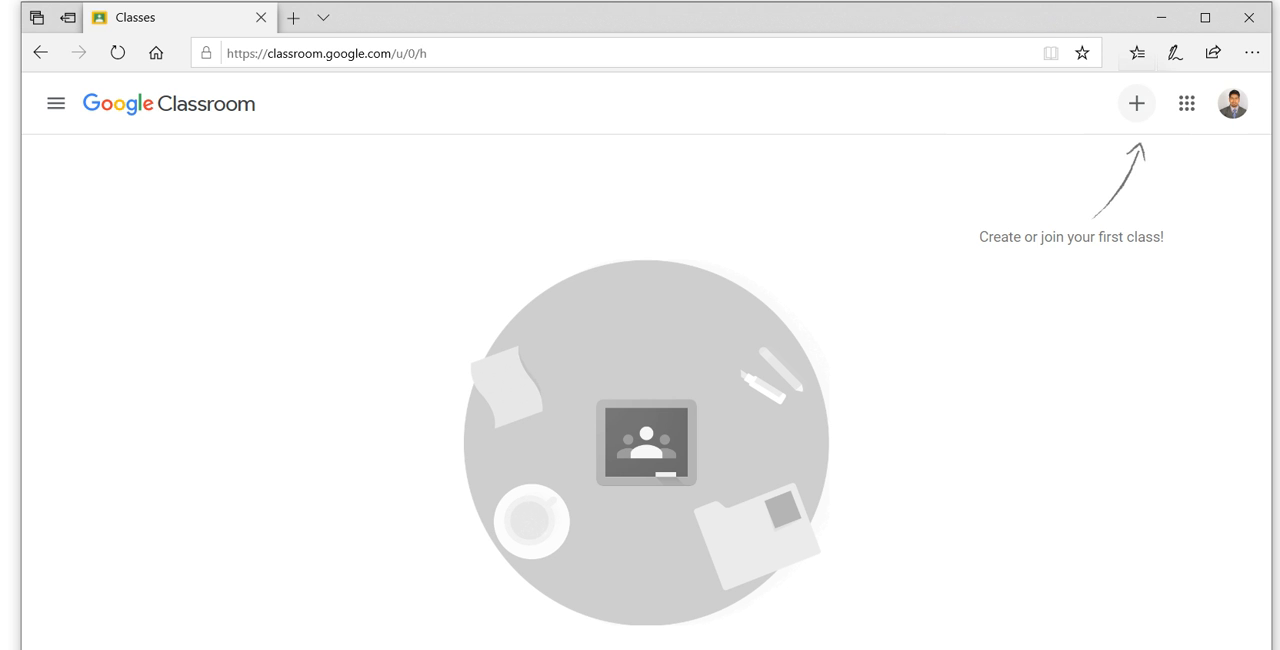
pyautogui.click(1136, 103)
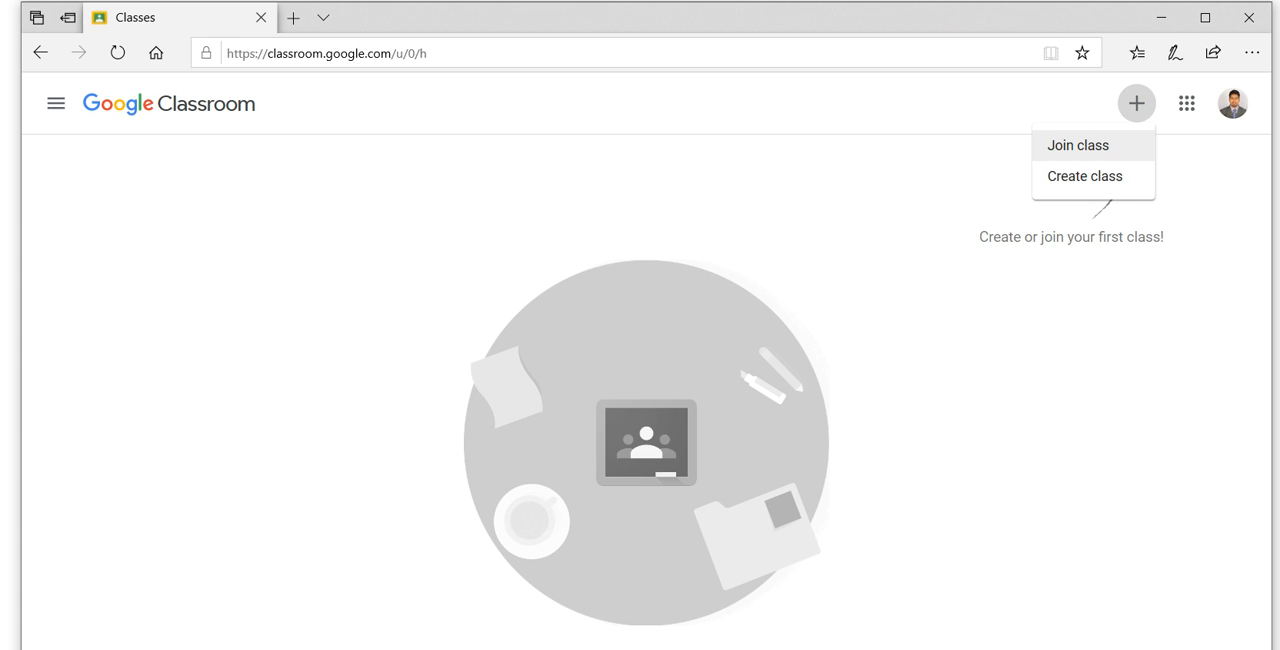
pyautogui.click(1092, 148)
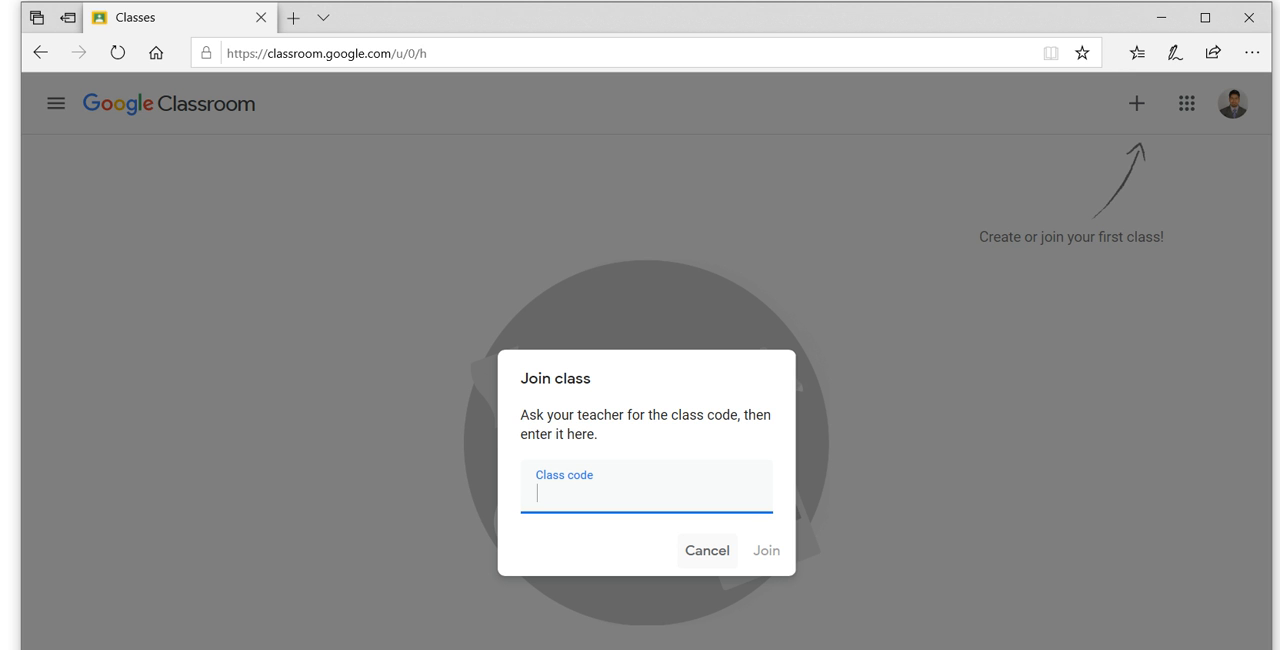
pyautogui.click(707, 550)
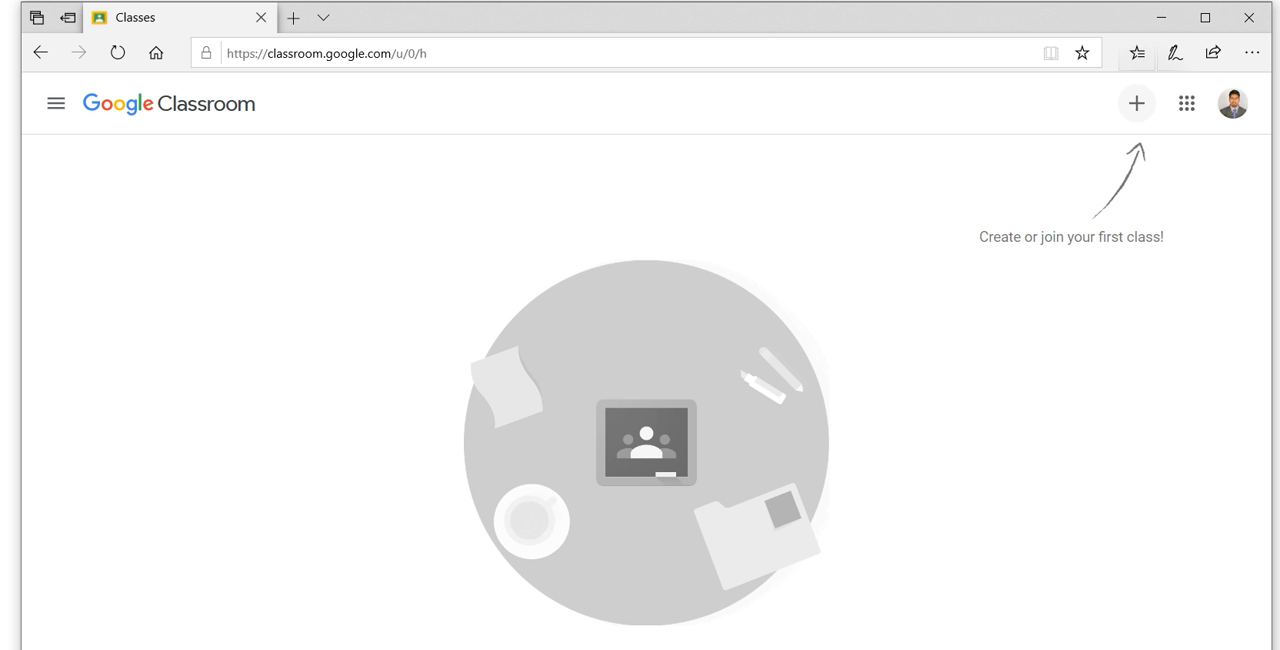
pyautogui.click(1130, 100)
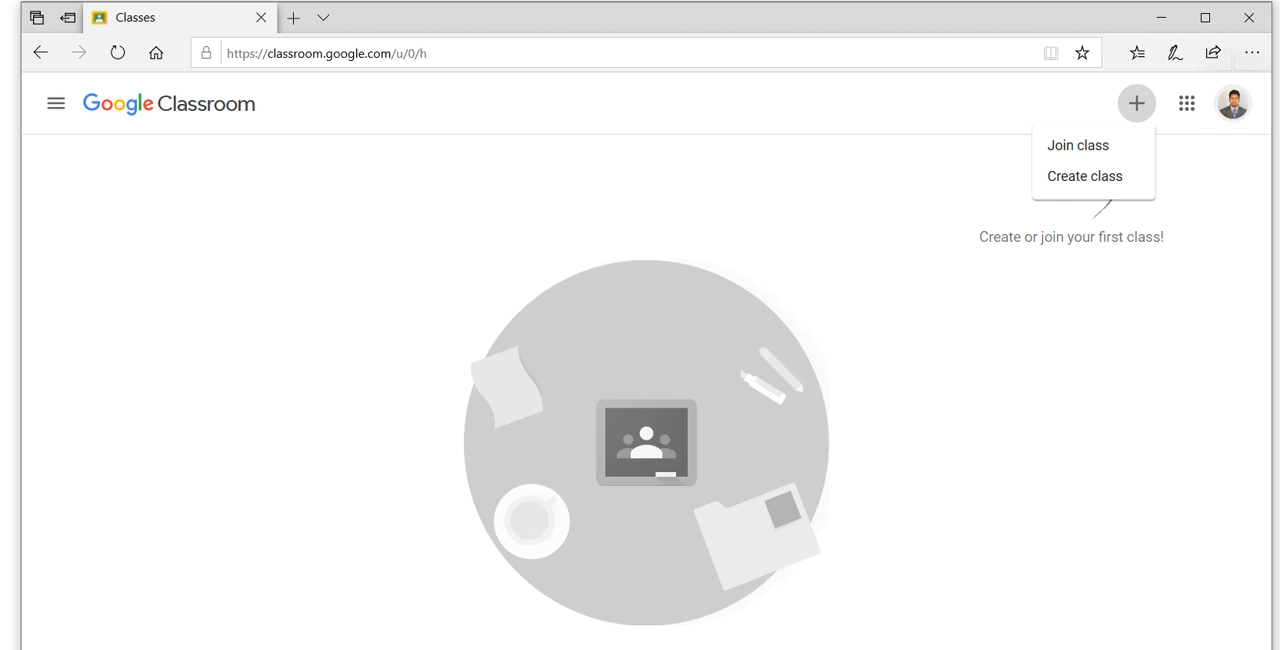
# Step: View the classes of the first alternate Google account, dismiss its What's new notice, and return to the original account's Classes page
pyautogui.click(1233, 103)
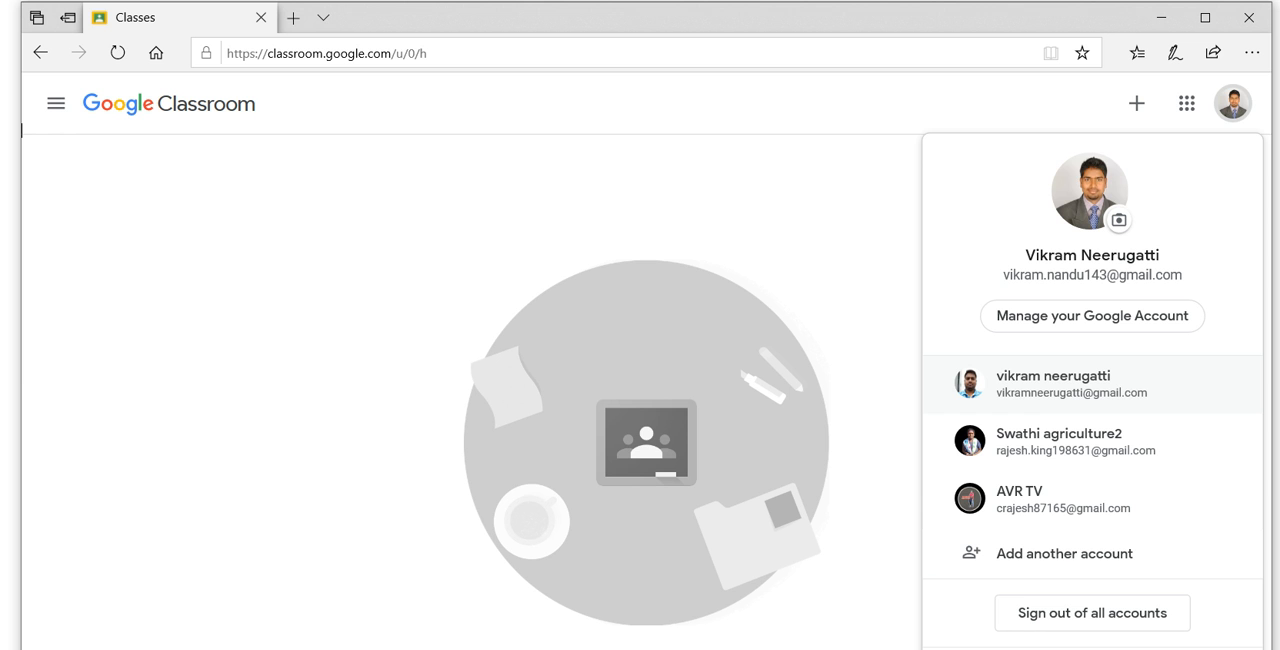
pyautogui.click(1072, 384)
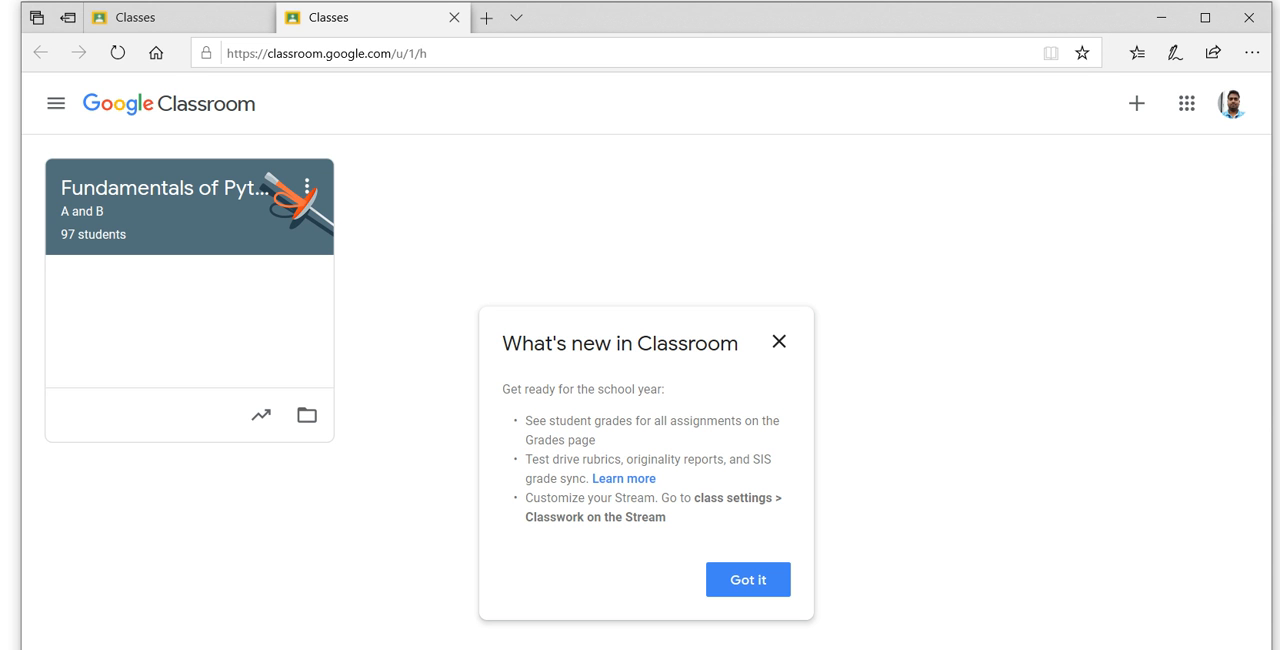
pyautogui.click(779, 342)
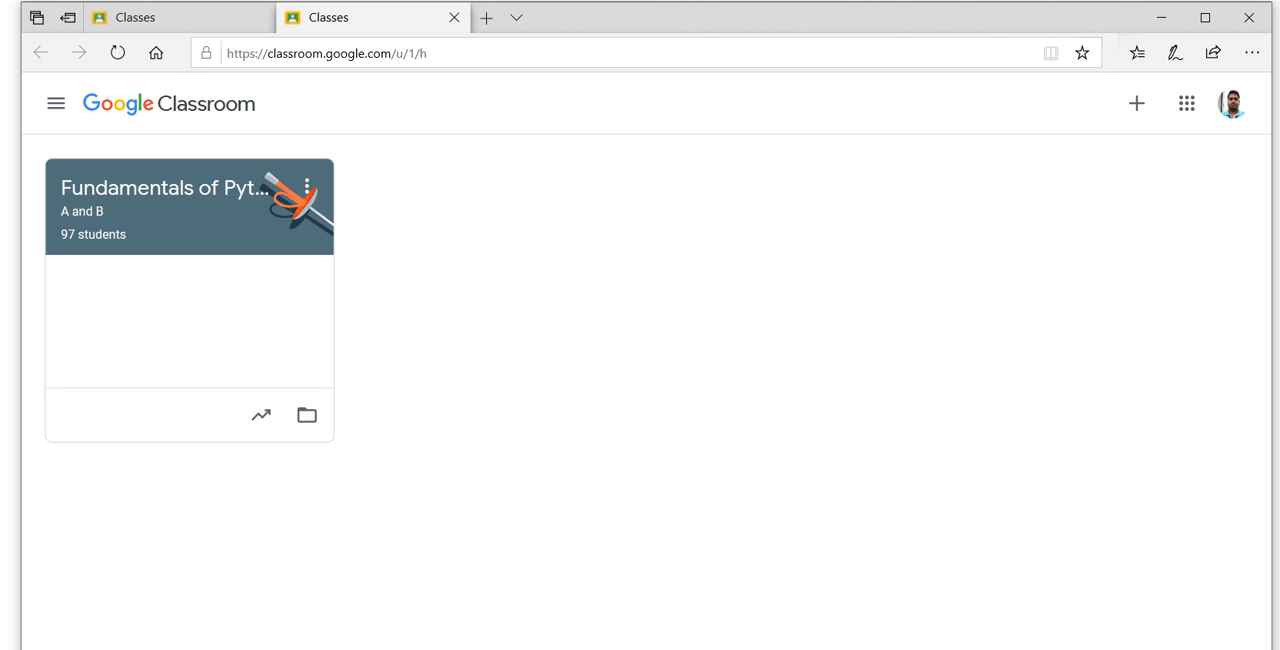
pyautogui.click(170, 17)
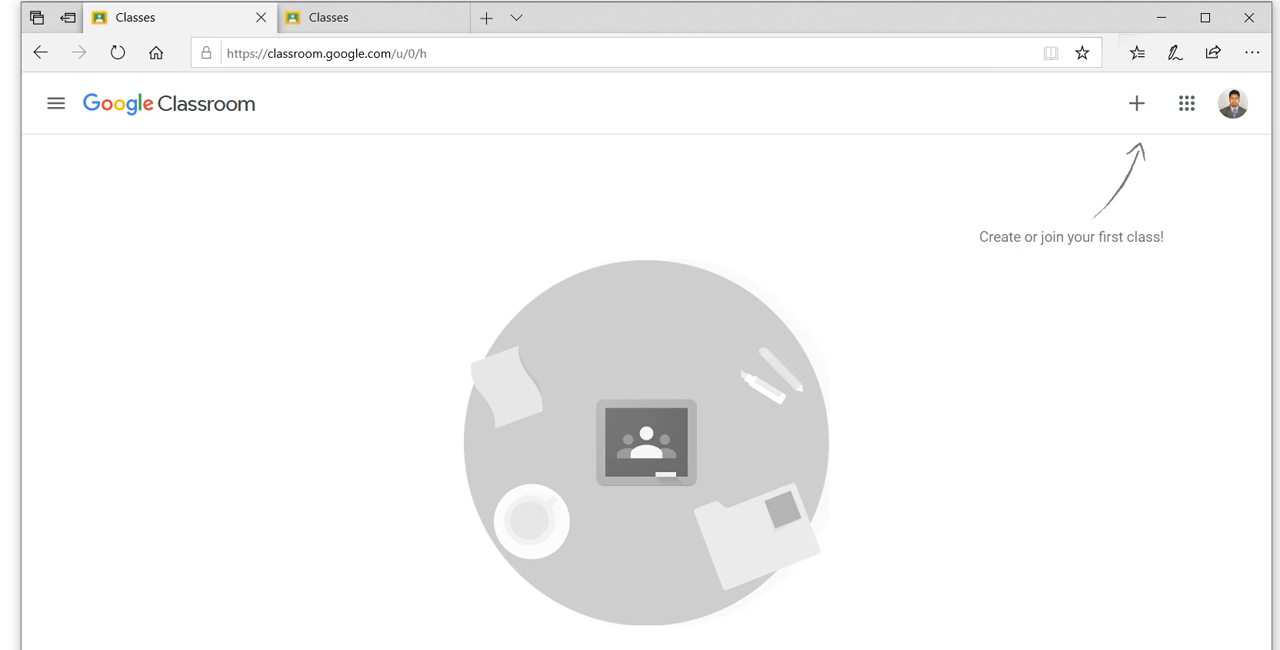
pyautogui.click(1136, 103)
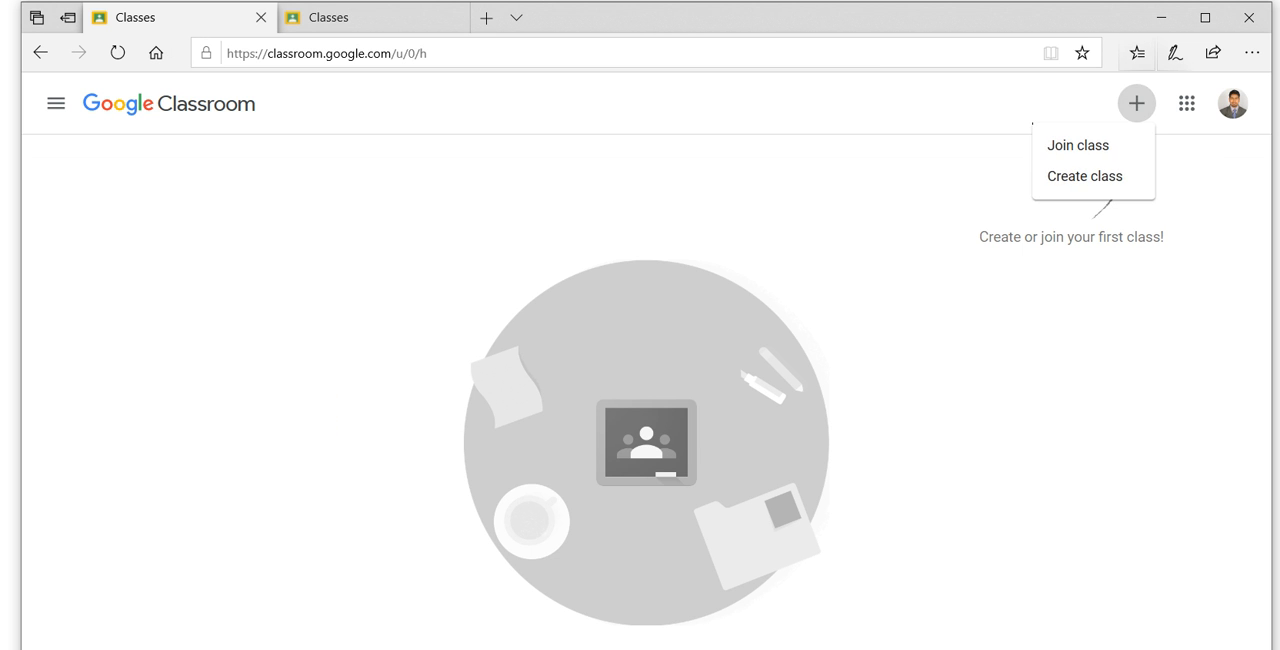
pyautogui.click(1100, 177)
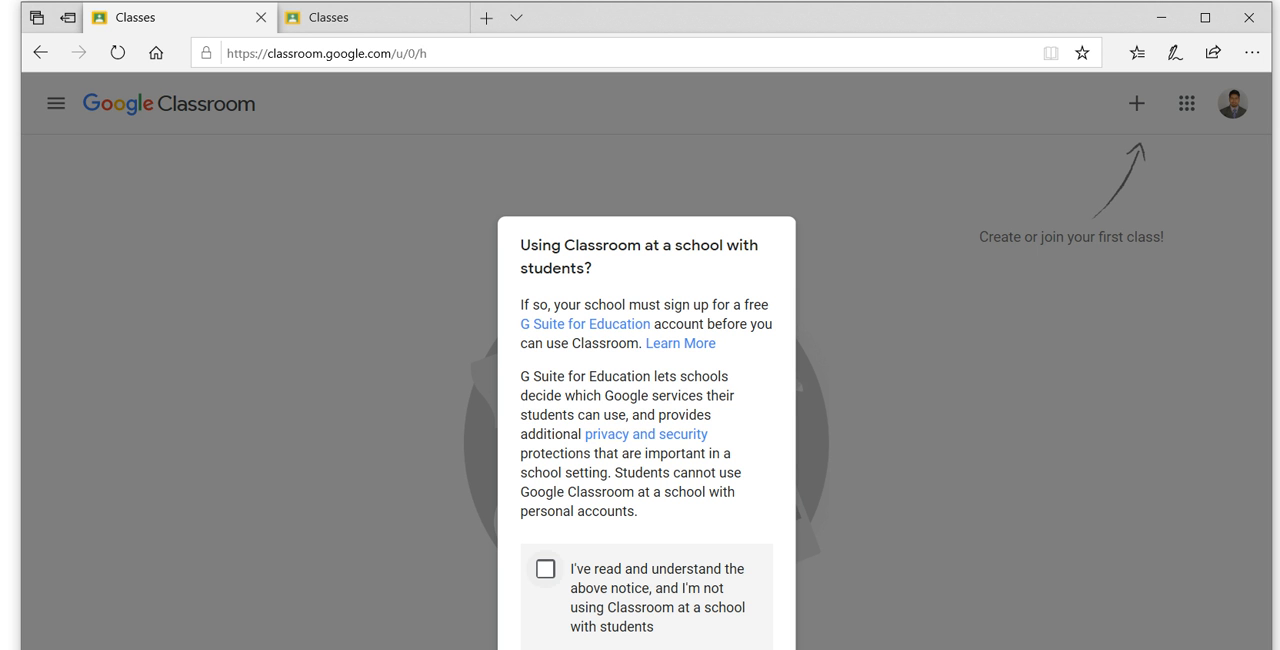
pyautogui.click(545, 568)
pyautogui.click(739, 648)
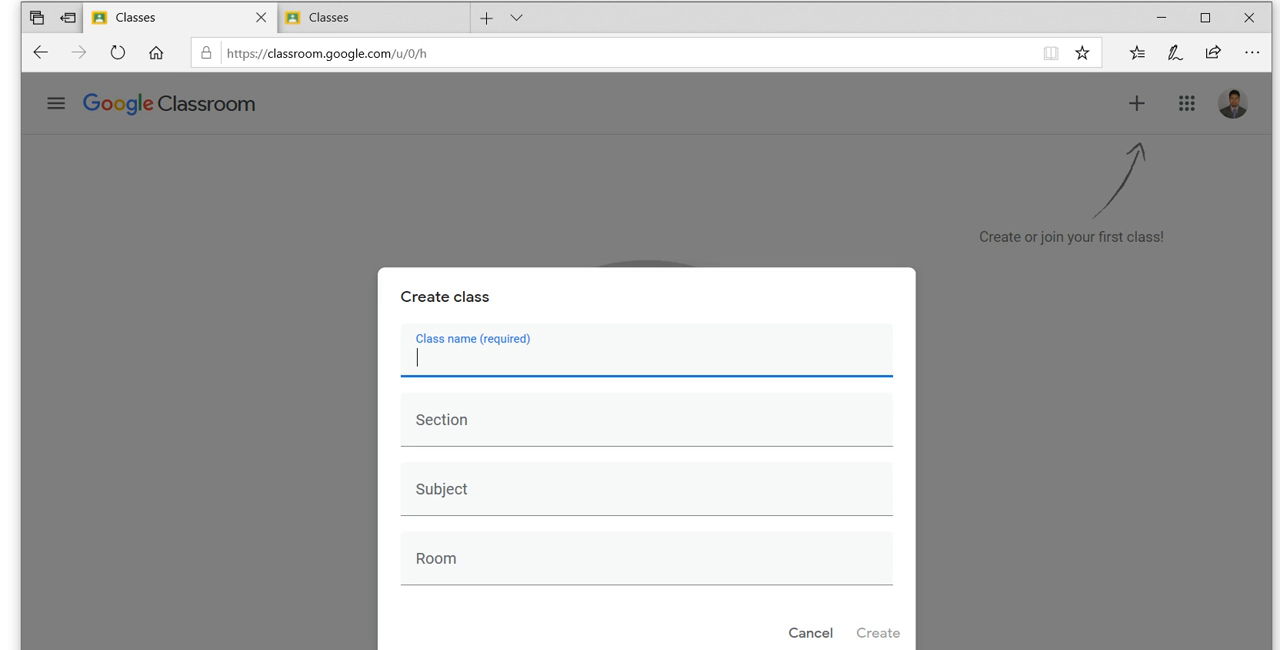
pyautogui.press('Escape')
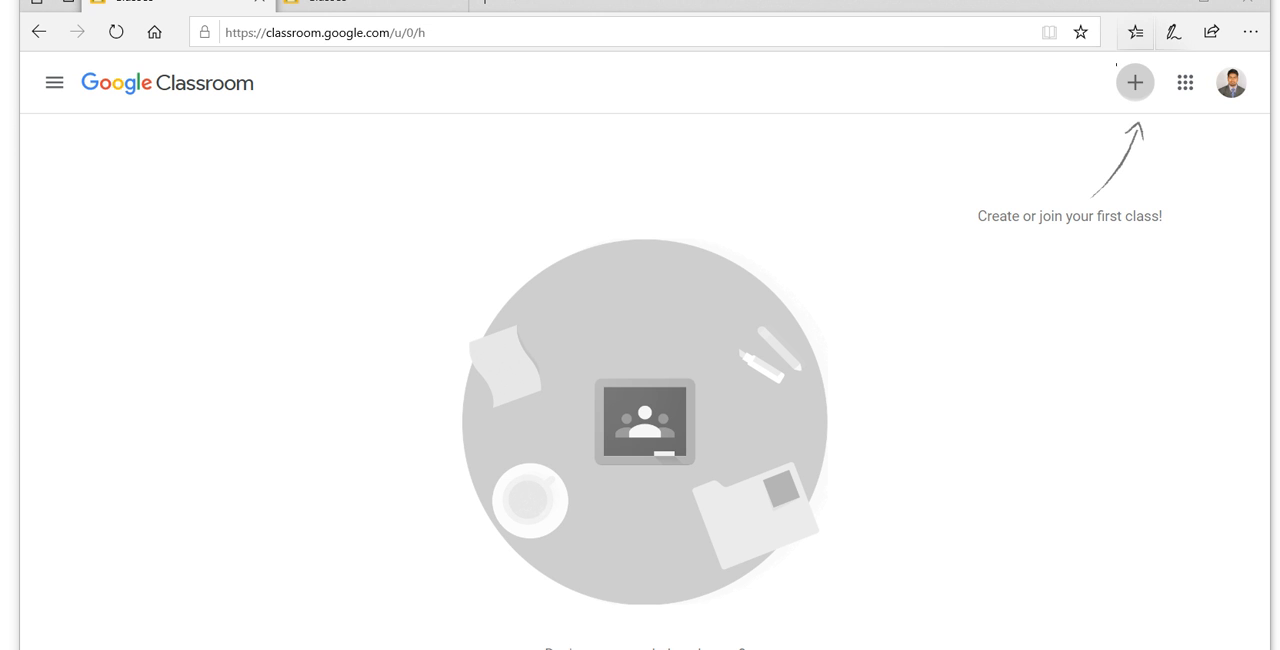
# Step: Start creating a class and accept the notice that Classroom is not being used at a school with students
pyautogui.click(1133, 84)
pyautogui.click(1083, 156)
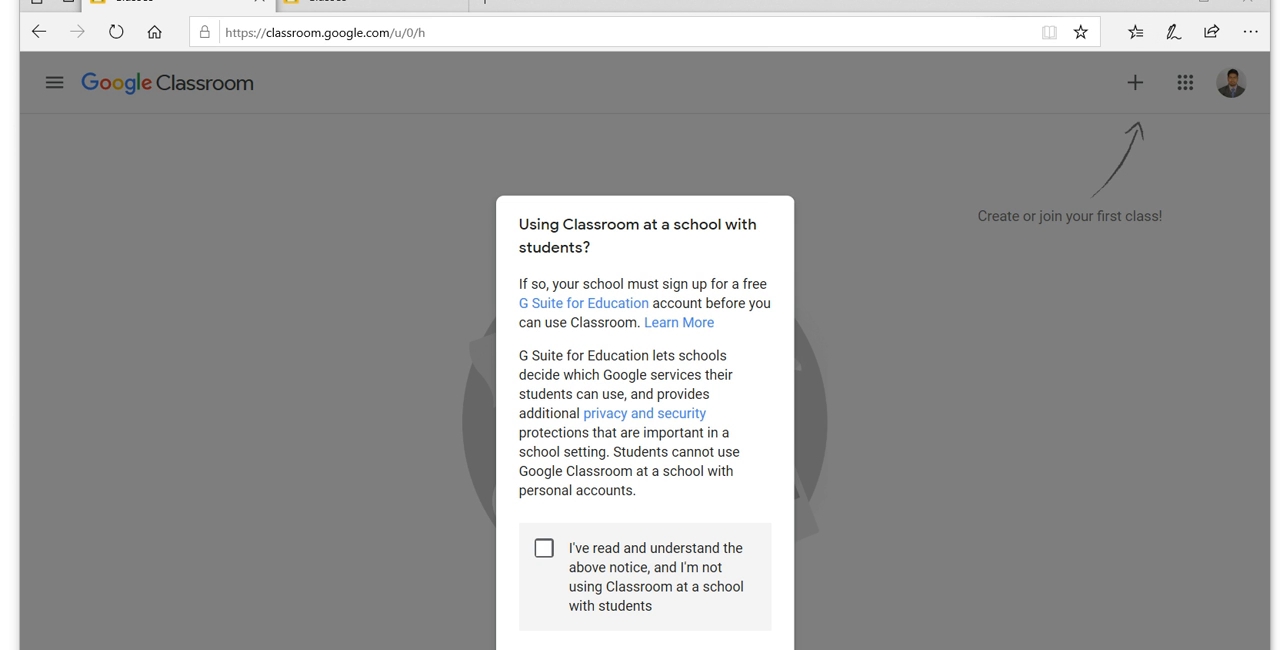
pyautogui.click(544, 548)
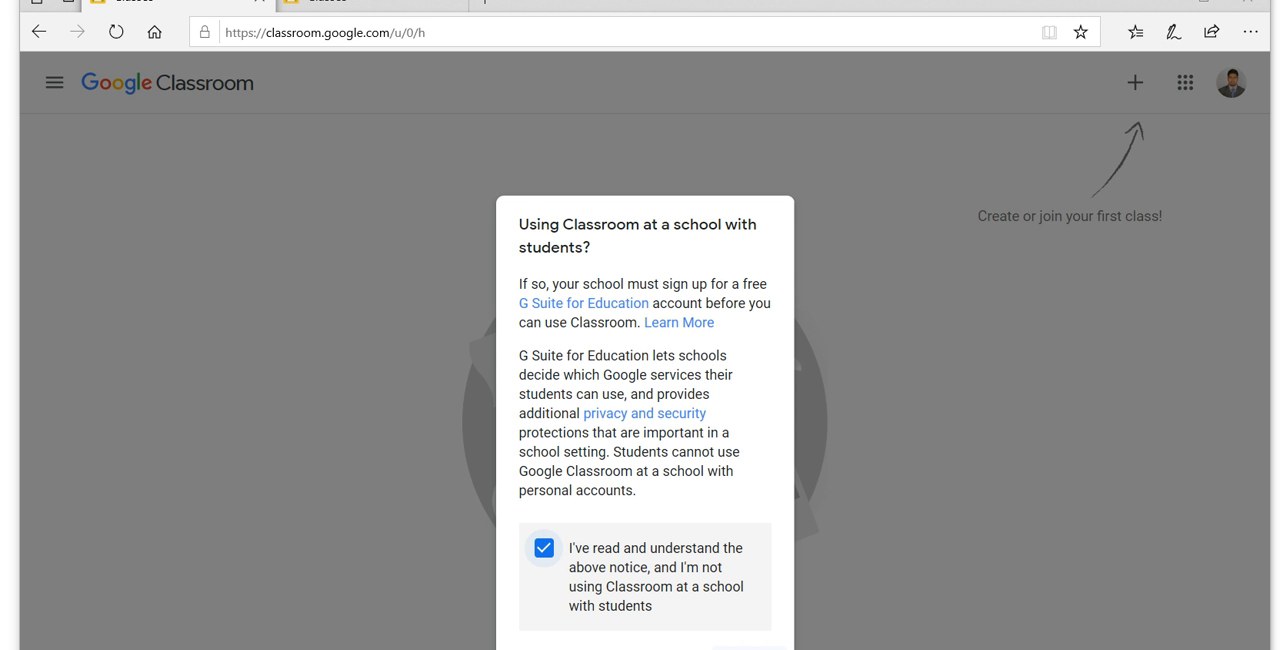
pyautogui.click(750, 648)
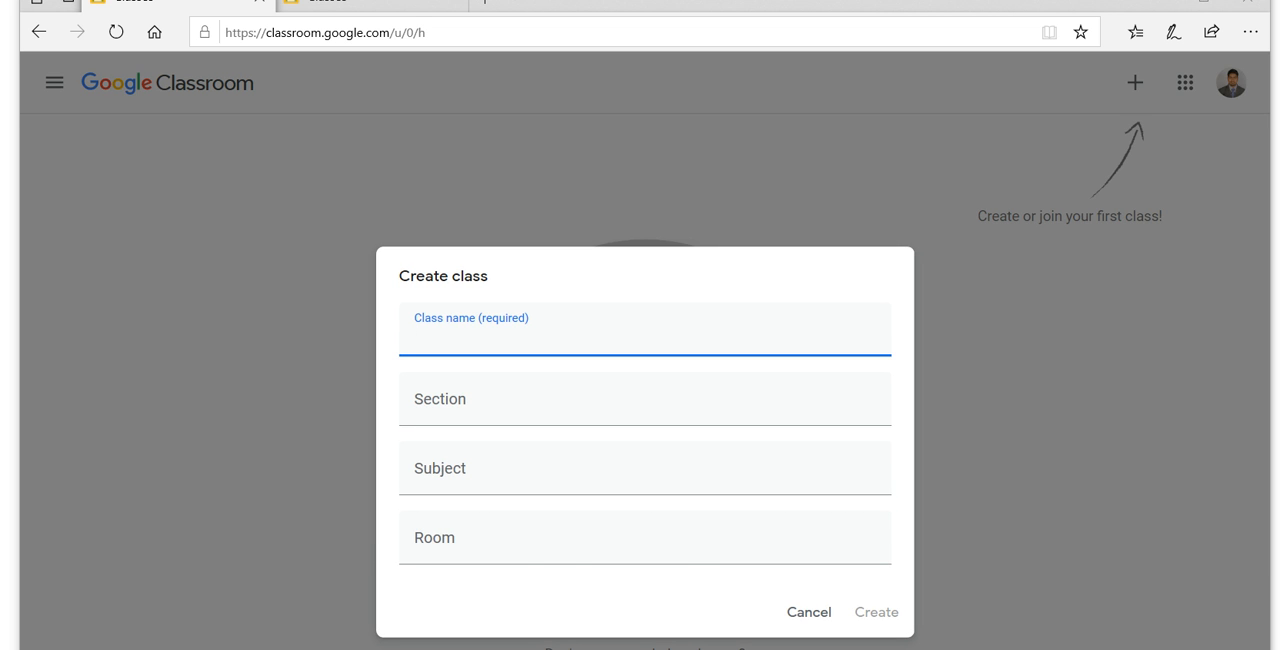
# Step: Enter "C Programming" as the name of the new class
pyautogui.click(600, 332)
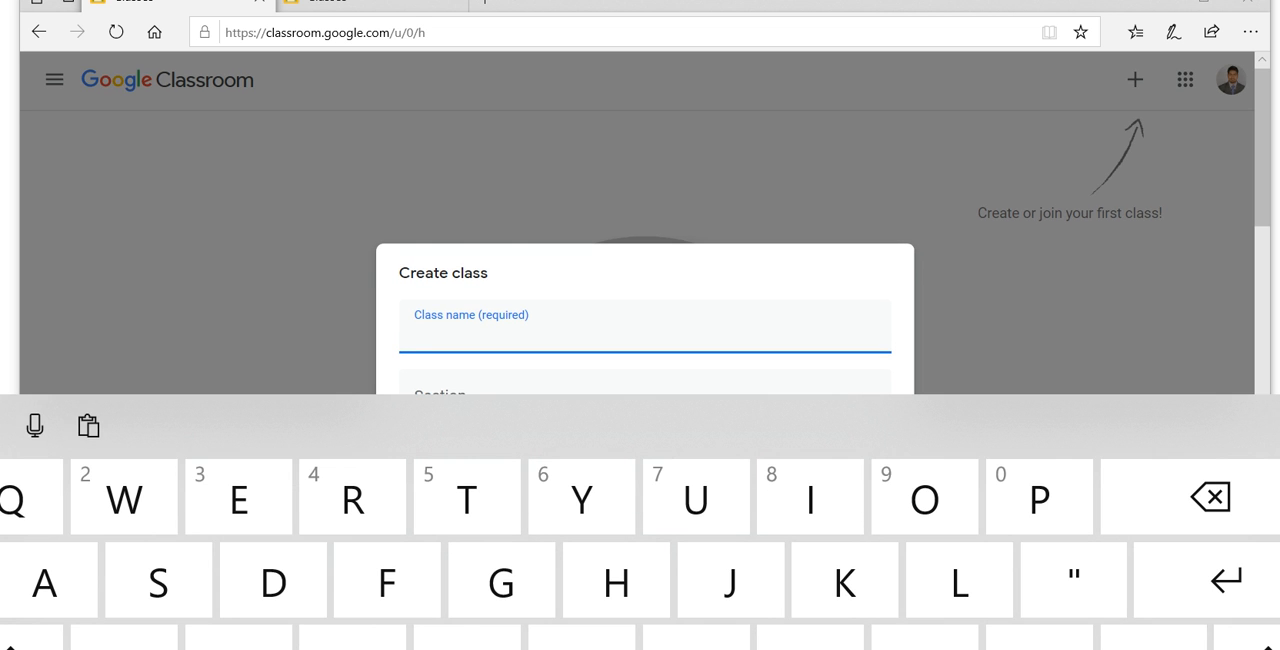
pyautogui.click(1273, 425)
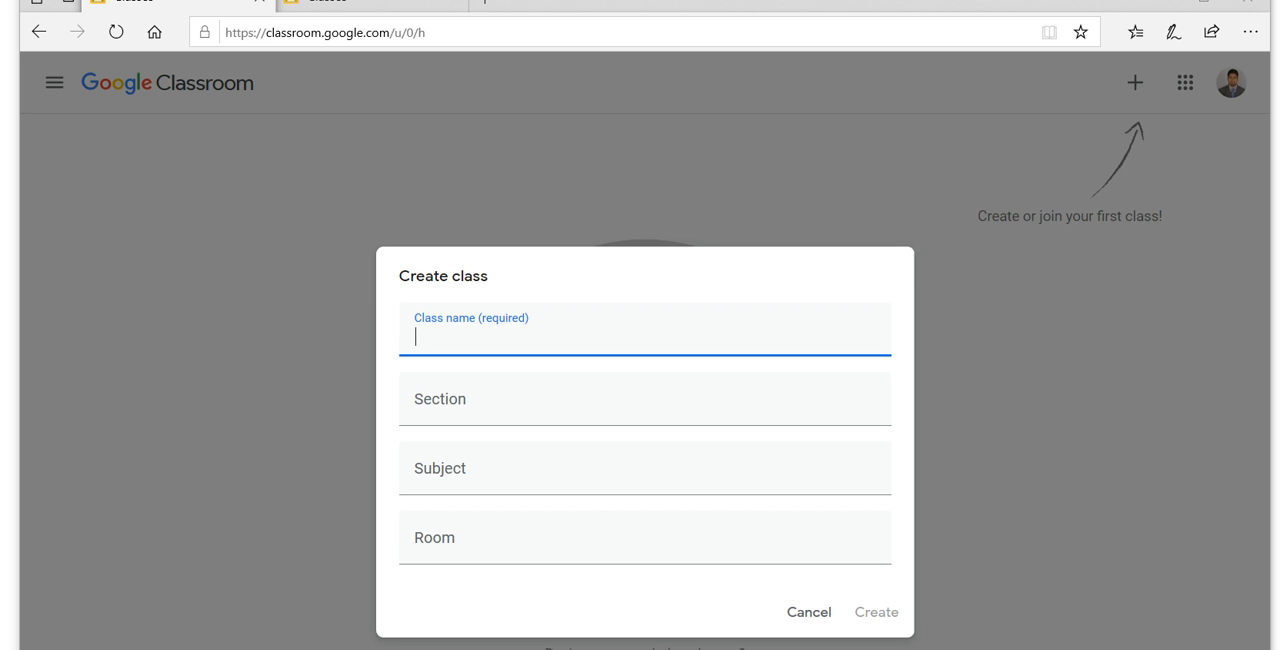
pyautogui.write('C Progr')
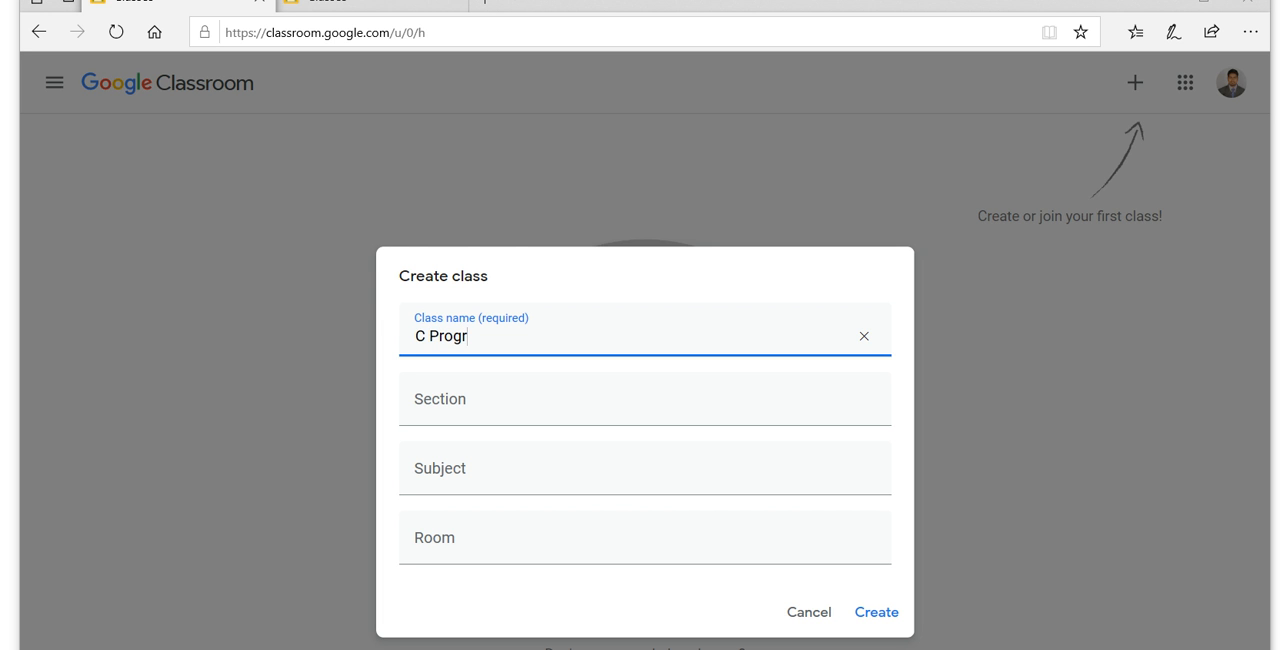
pyautogui.write('amming')
# Step: Add "fundamentals" in front of the class name so it reads "fundamentals C Programming"
pyautogui.press('Left')
pyautogui.press('Left')
pyautogui.press('Left')
pyautogui.press('Left')
pyautogui.press('Left')
pyautogui.press('Left')
pyautogui.press('Left')
pyautogui.press('Home')
pyautogui.write('funda')
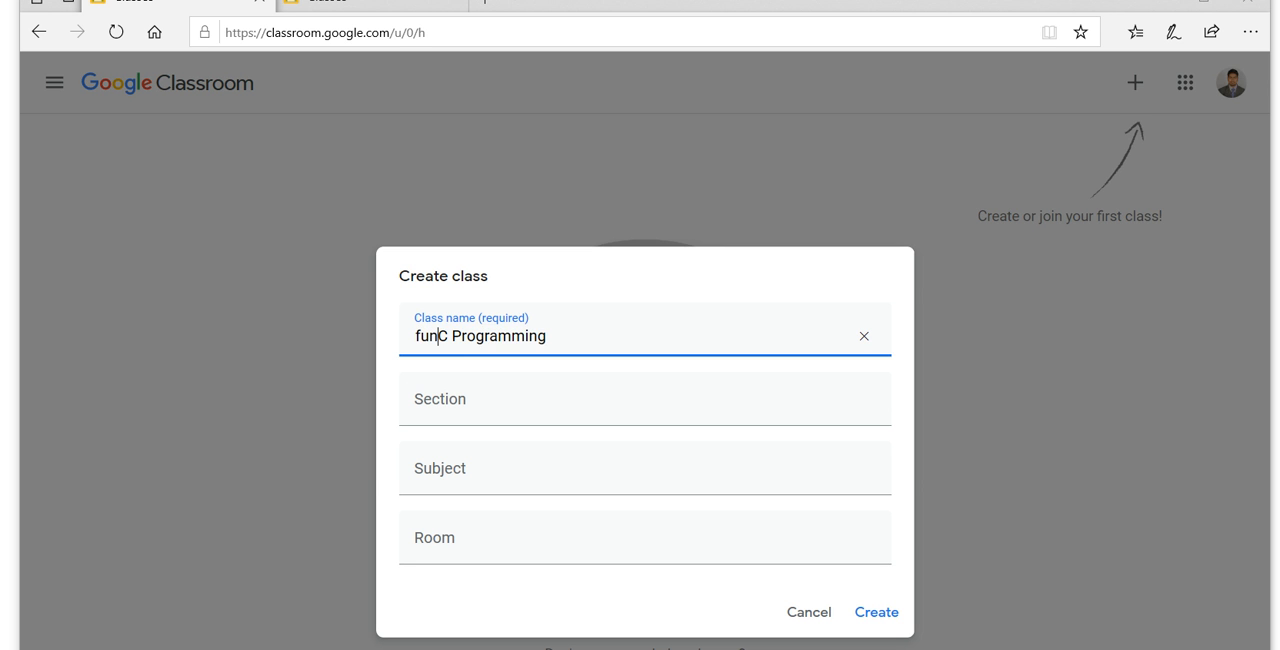
pyautogui.write('me')
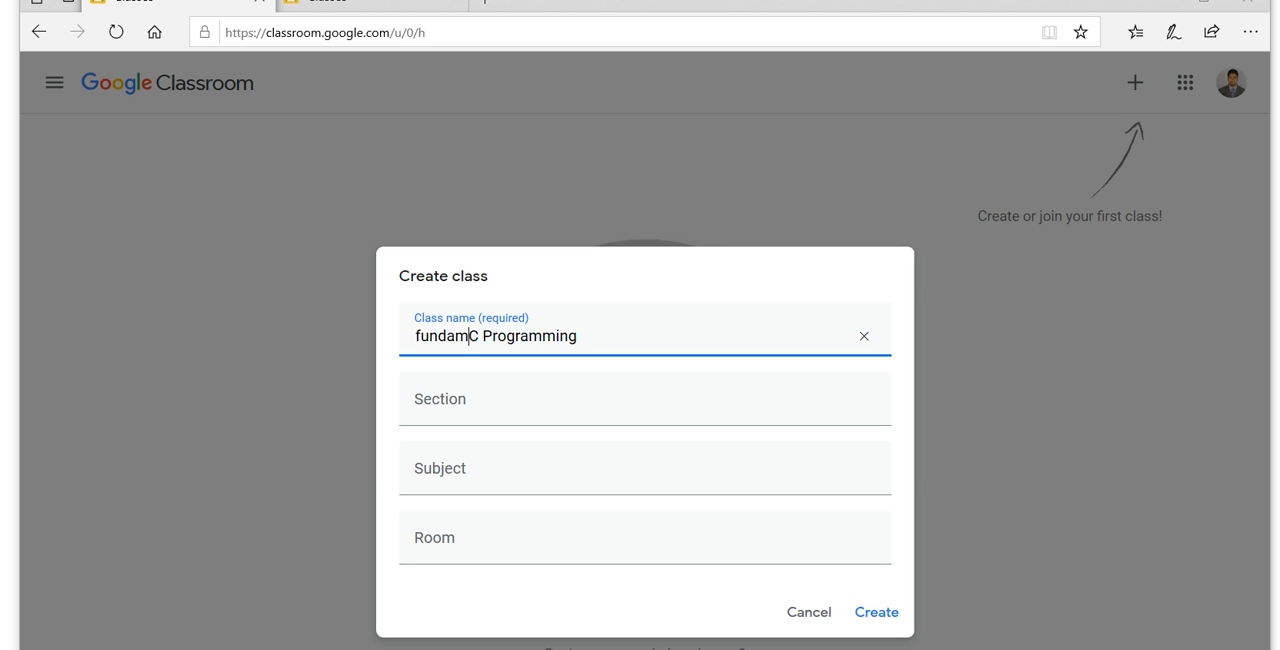
pyautogui.write('nta')
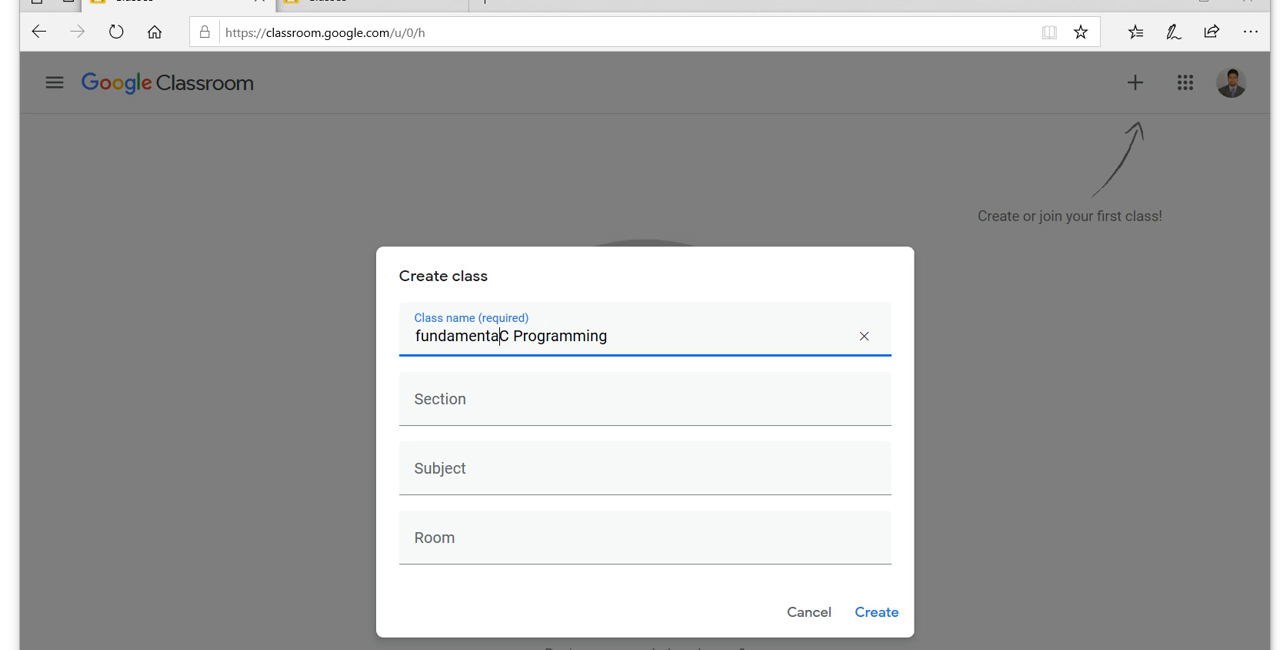
pyautogui.write('ls')
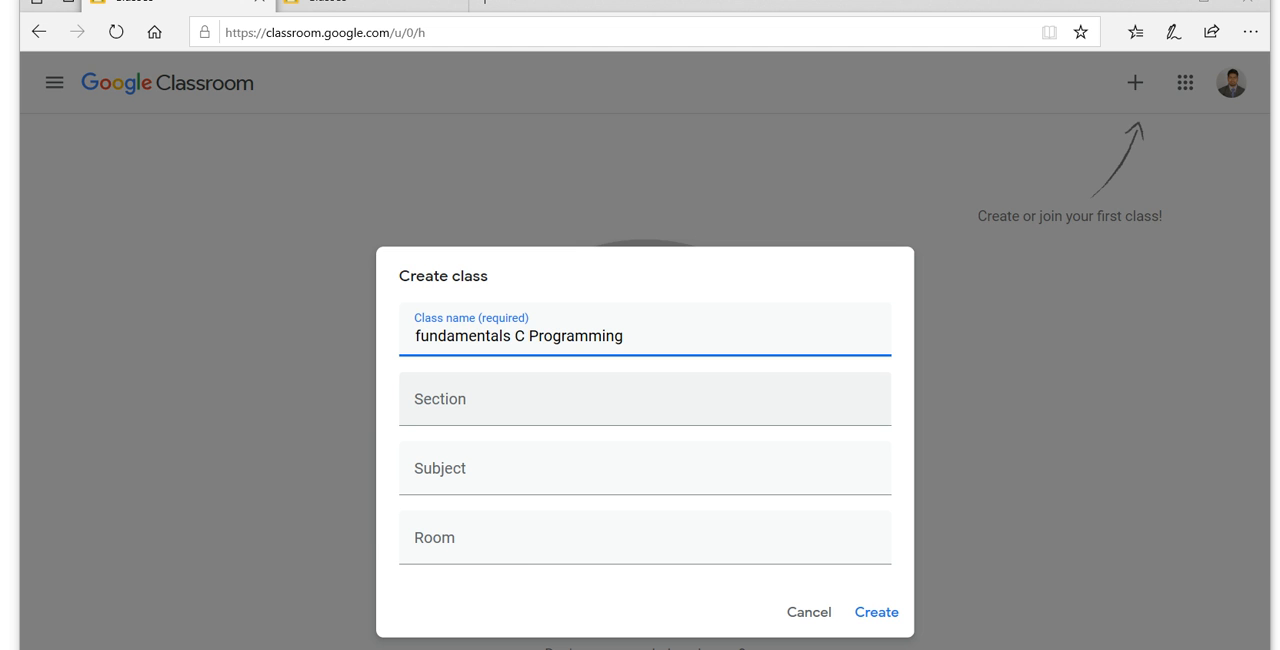
# Step: Enter "A" as the new class's section and "Engineering" as its subject
pyautogui.click(644, 399)
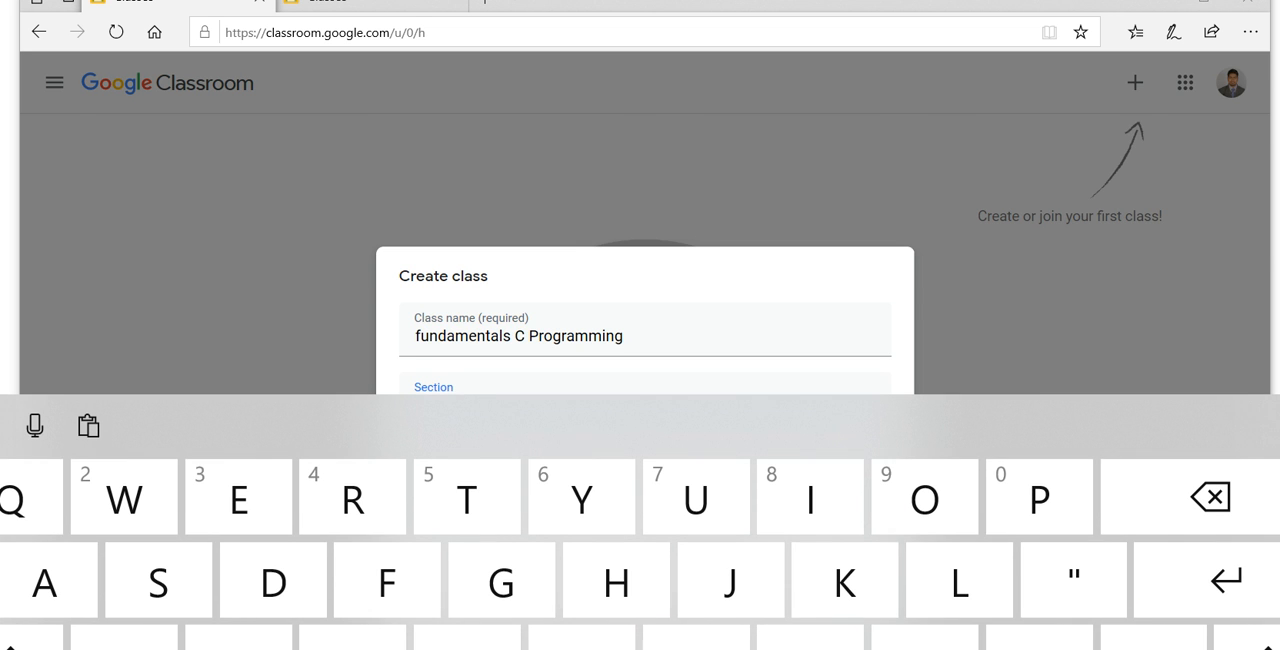
pyautogui.write('A')
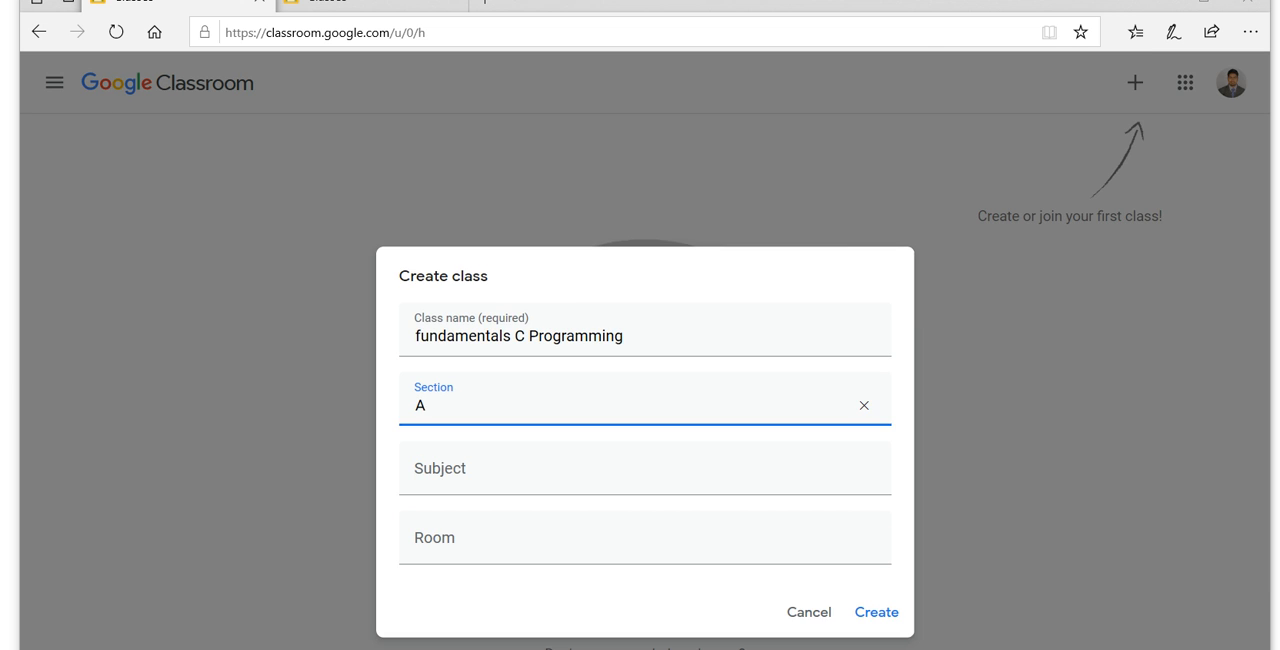
pyautogui.click(540, 469)
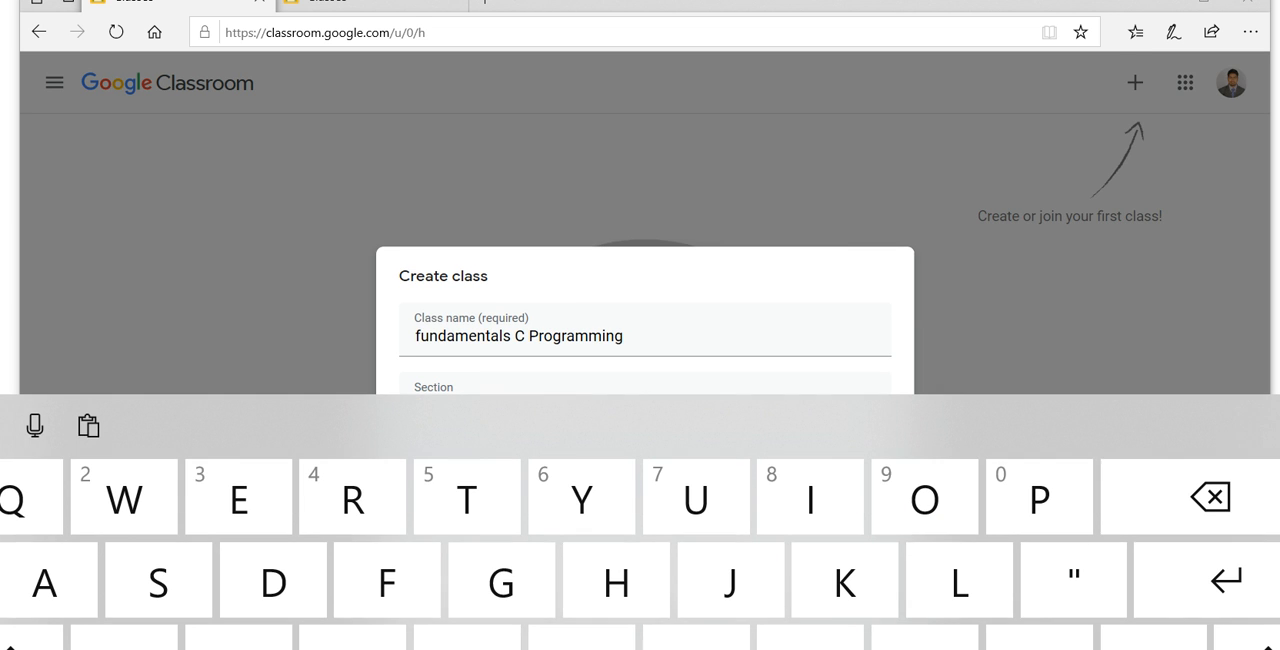
pyautogui.write('Ba')
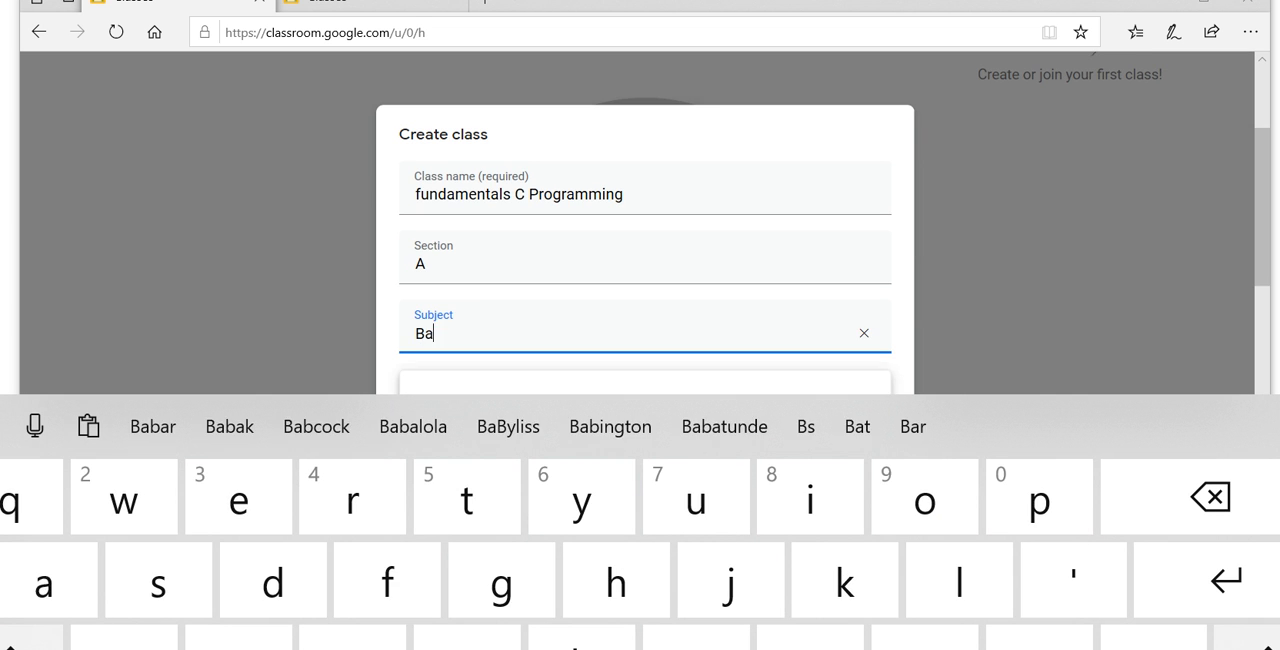
pyautogui.press('BackSpace')
pyautogui.press('BackSpace')
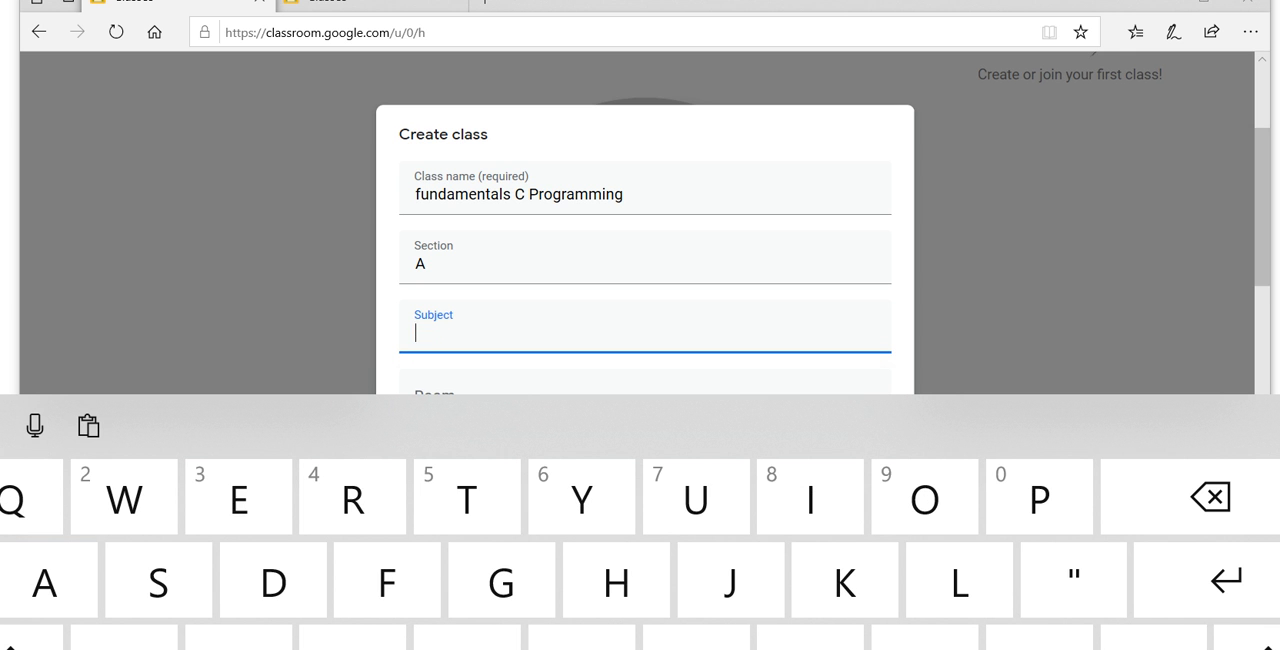
pyautogui.write('Engin')
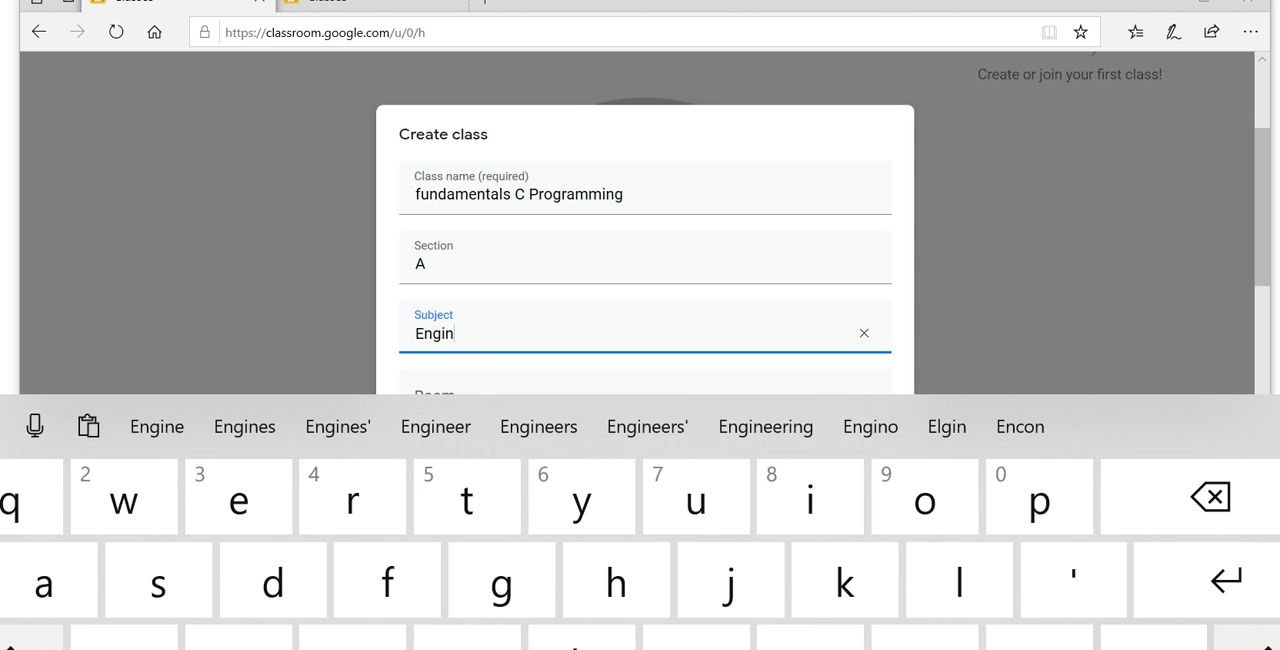
pyautogui.write('eering')
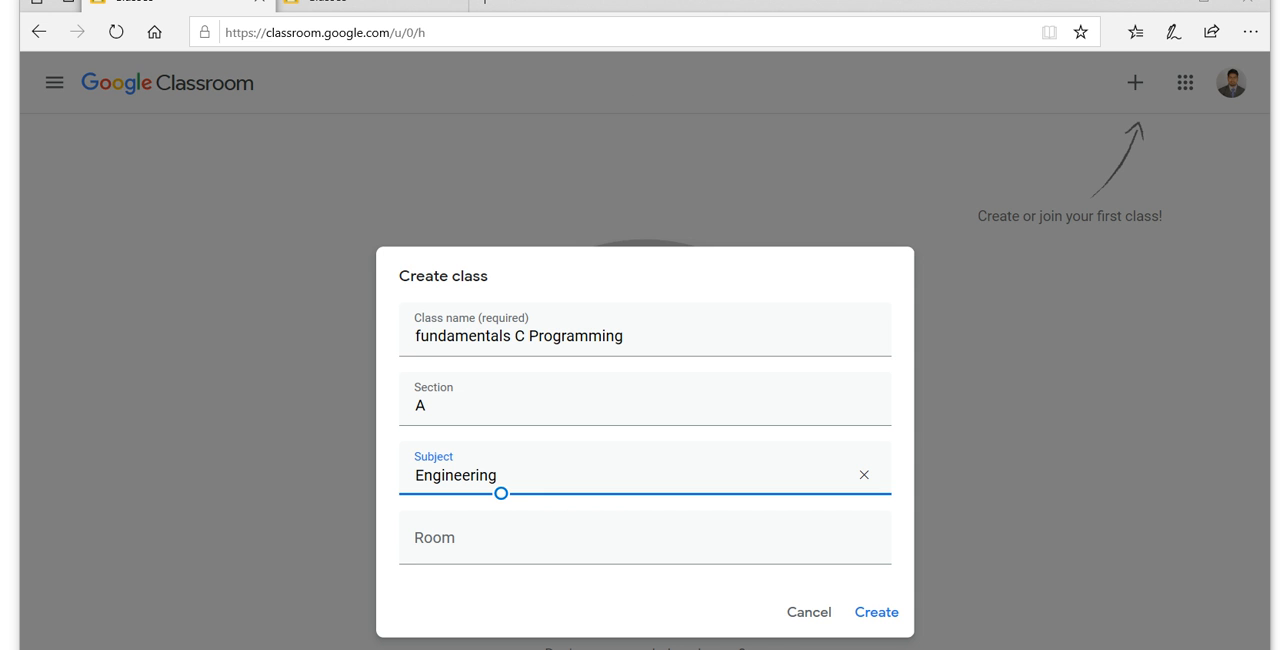
# Step: Enter "AB0001" as the room of the new class
pyautogui.click(644, 538)
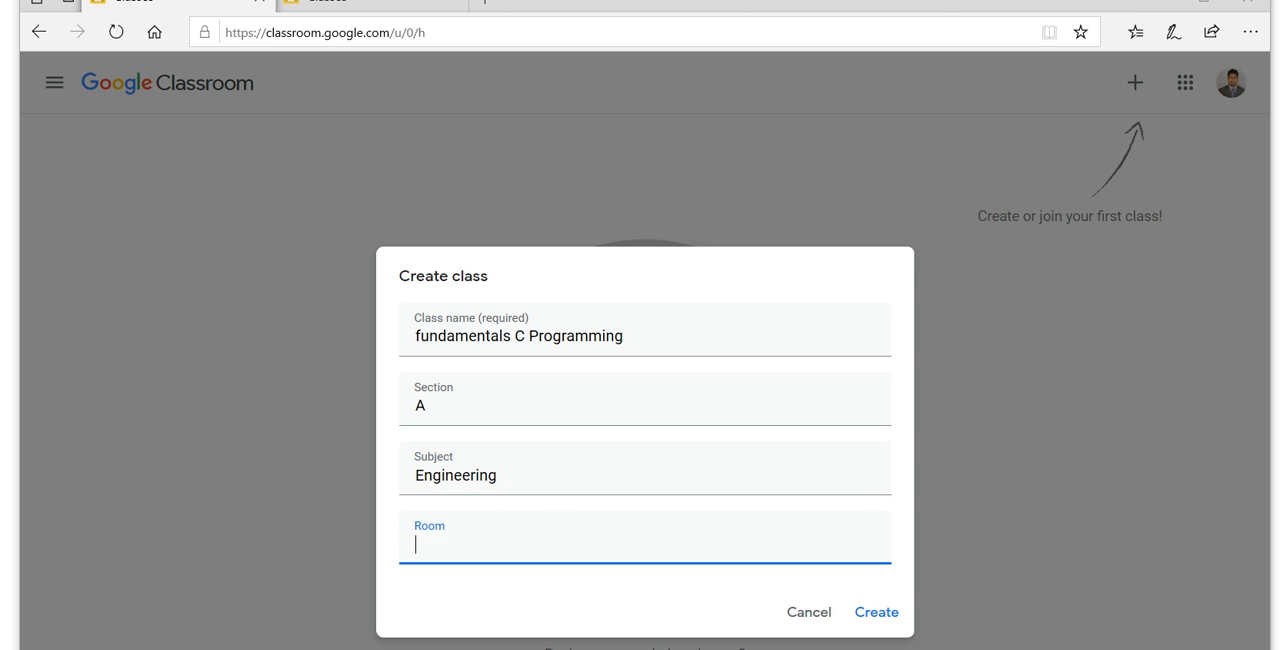
pyautogui.write('A')
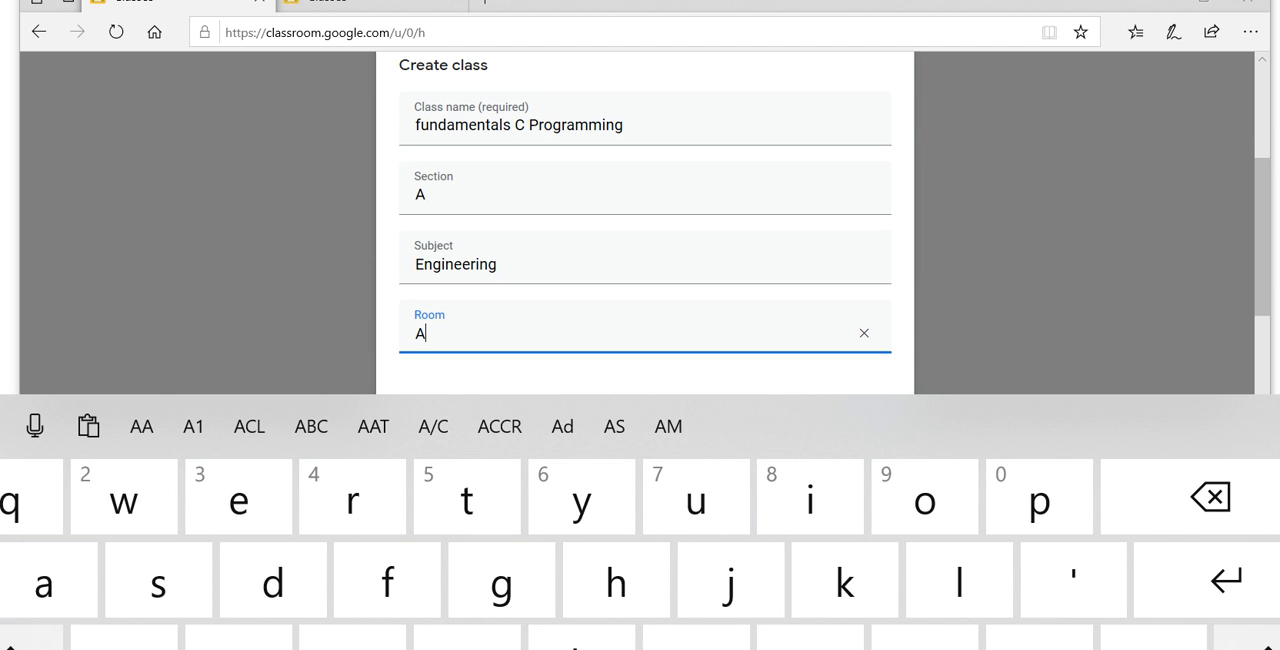
pyautogui.write('B')
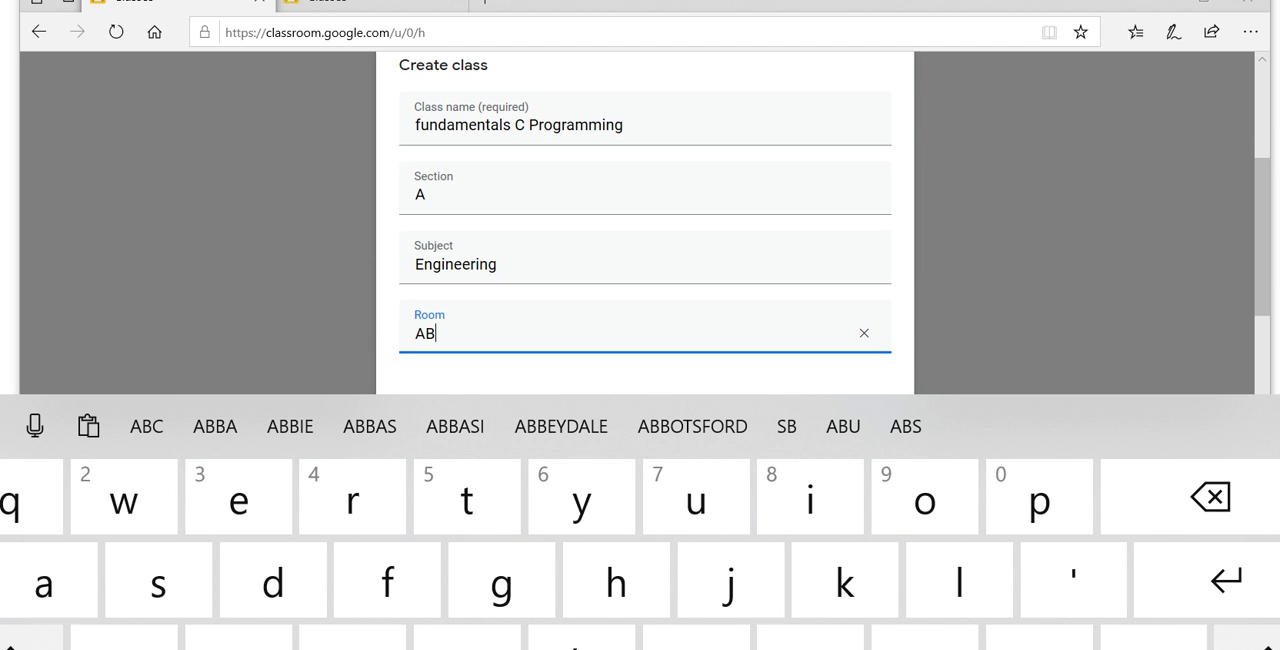
pyautogui.click(10, 648)
pyautogui.write('0001')
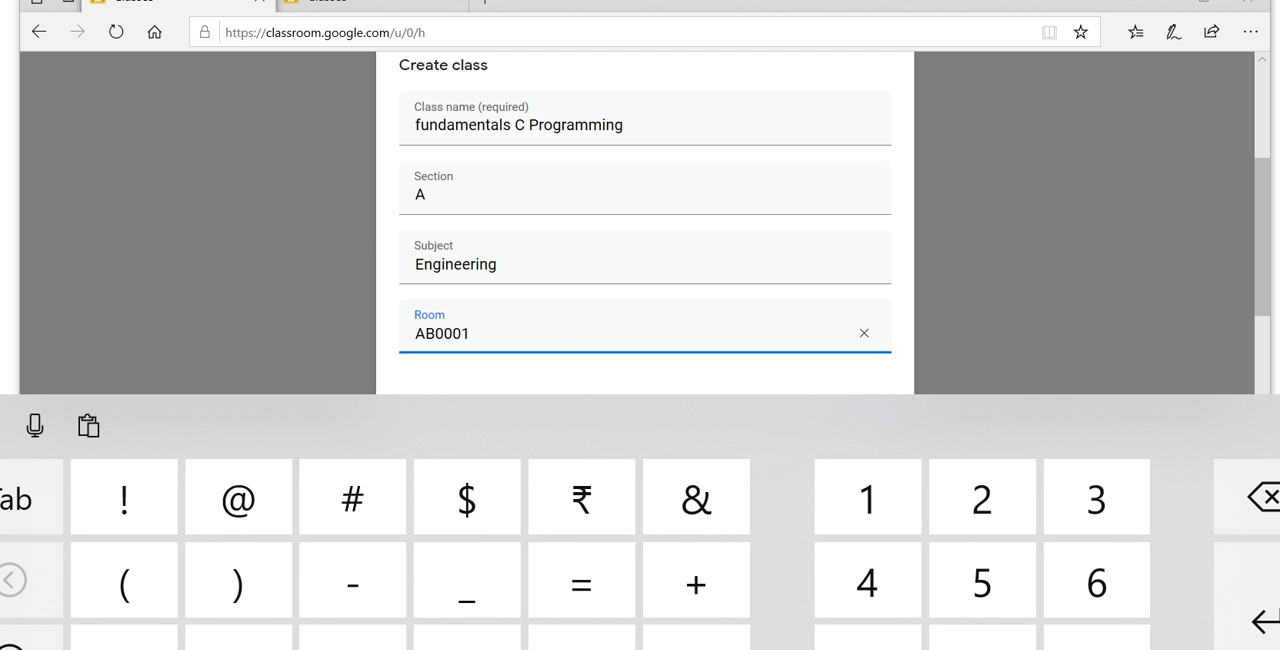
pyautogui.click(1276, 426)
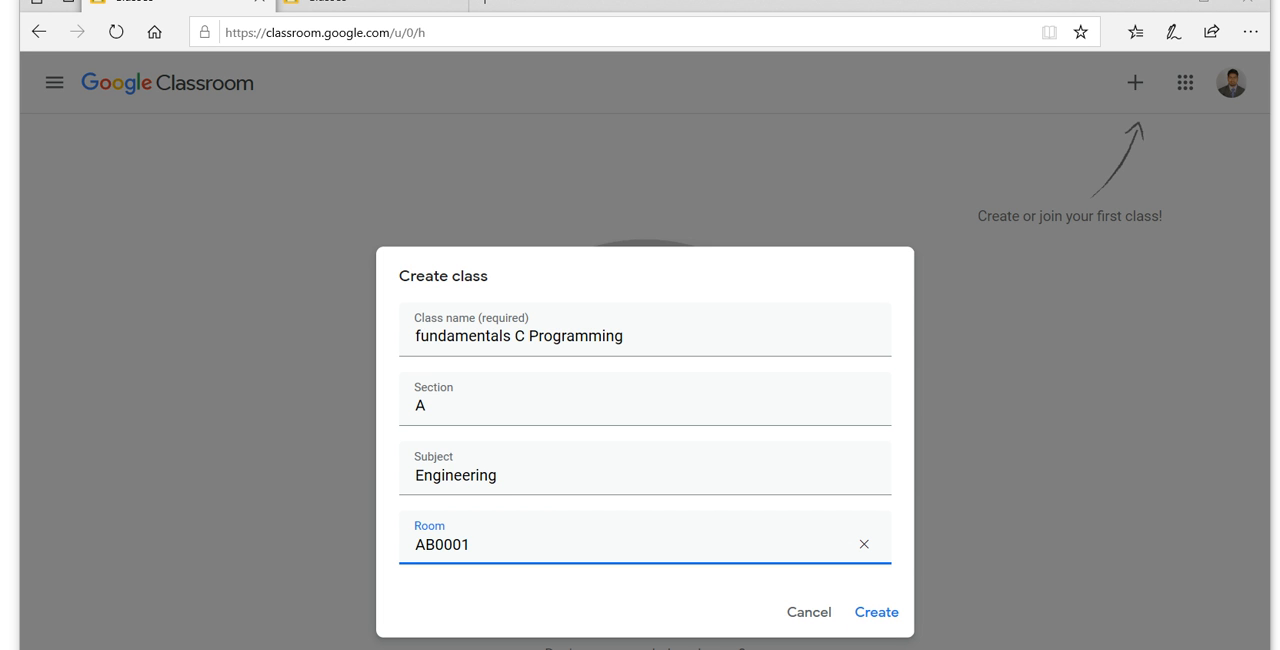
# Step: Create the class and dismiss the What's new and Invite students notices
pyautogui.click(876, 612)
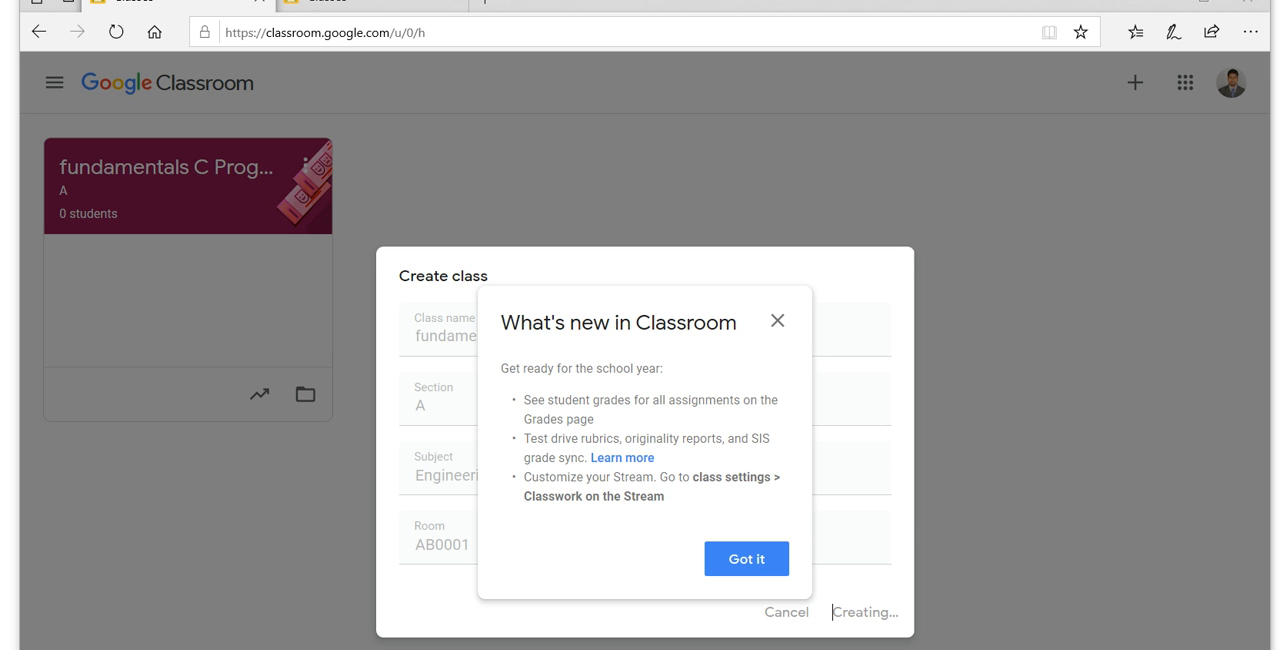
pyautogui.click(777, 320)
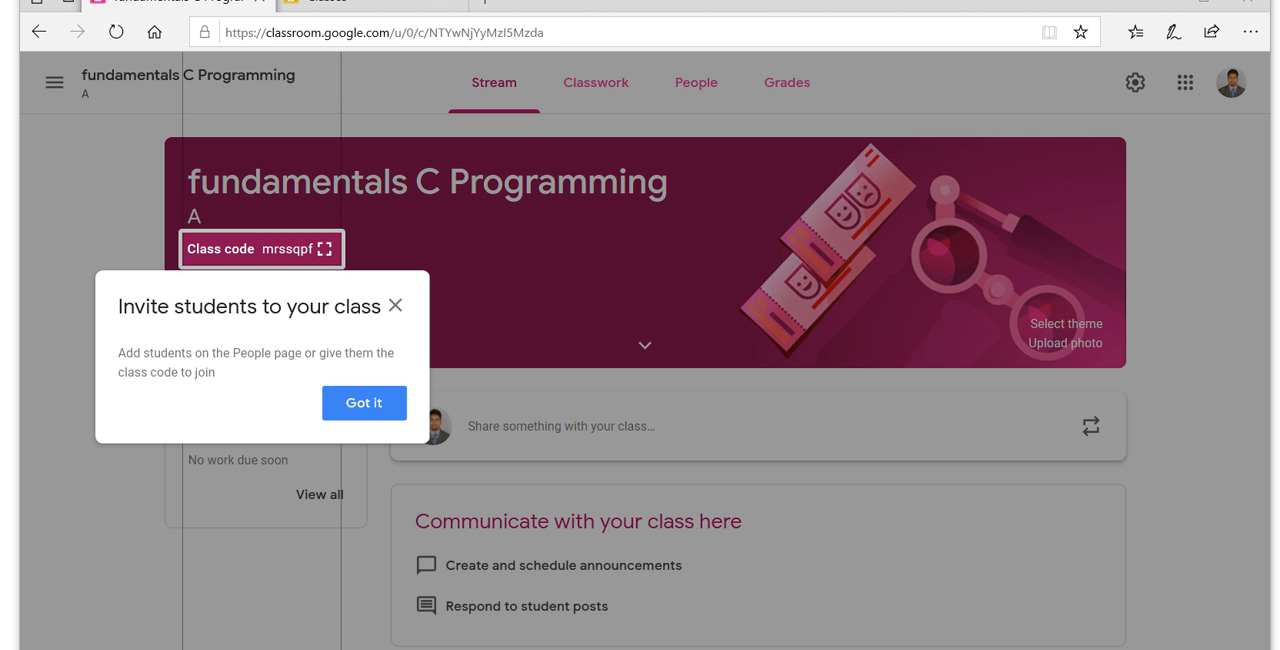
pyautogui.click(395, 305)
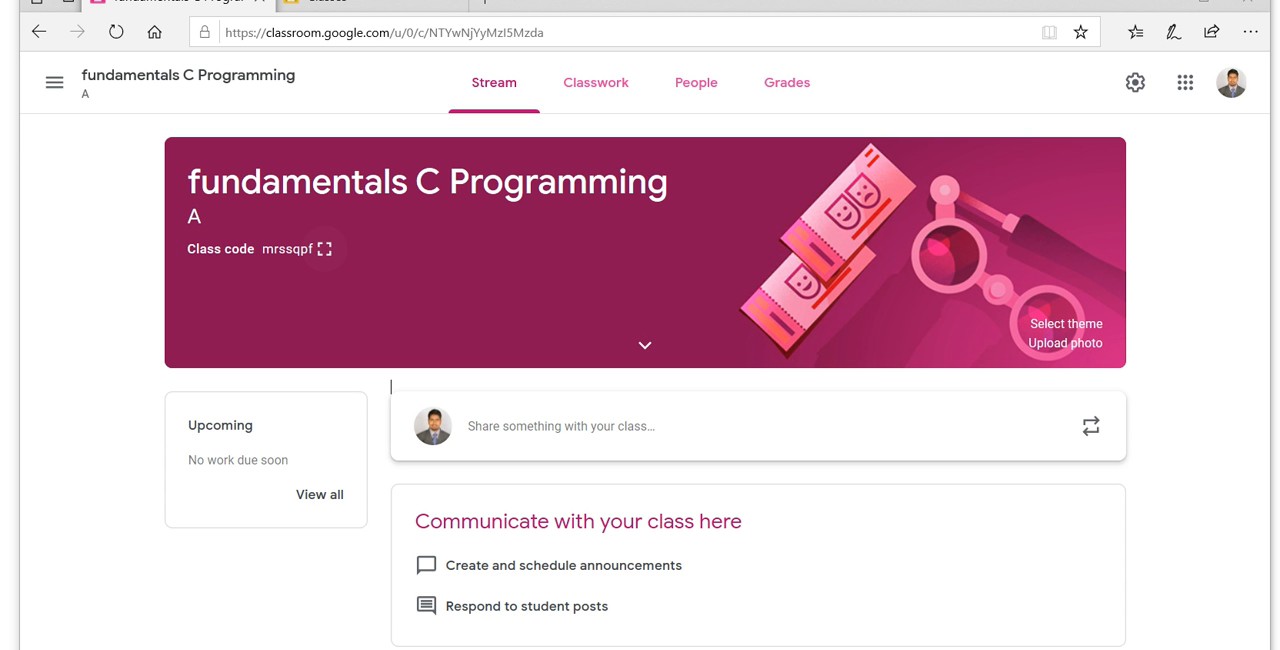
# Step: Display the class code enlarged and in full screen, and return to the class stream
pyautogui.click(324, 249)
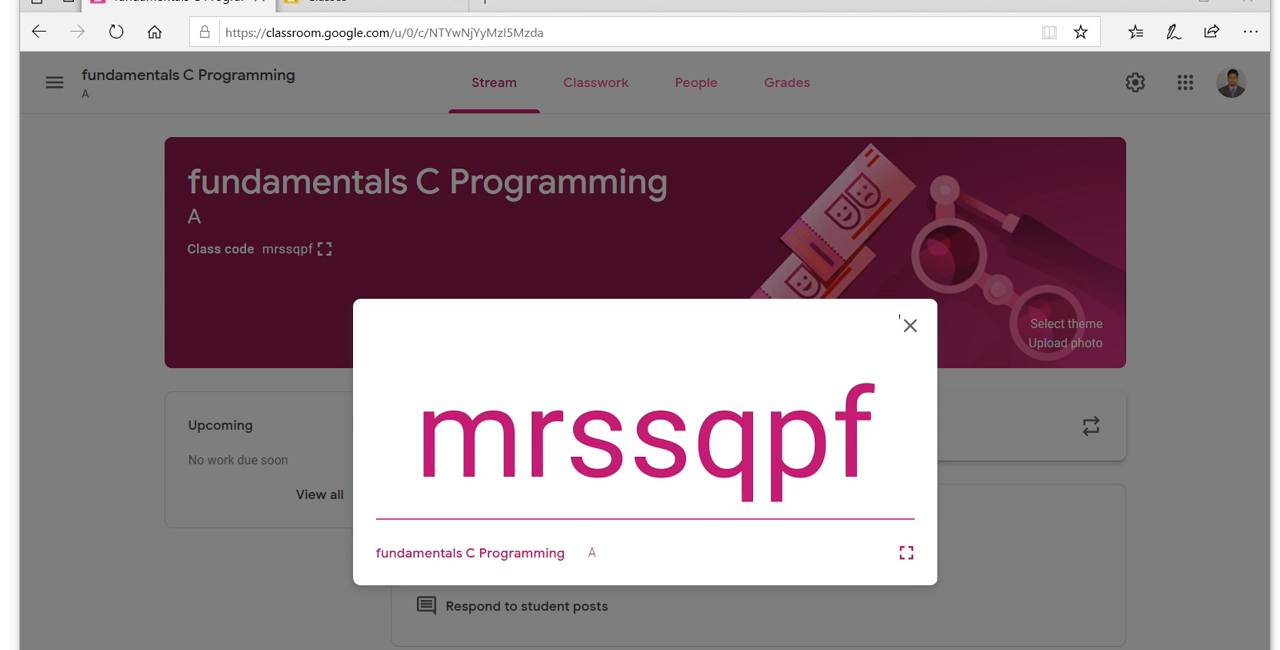
pyautogui.click(906, 552)
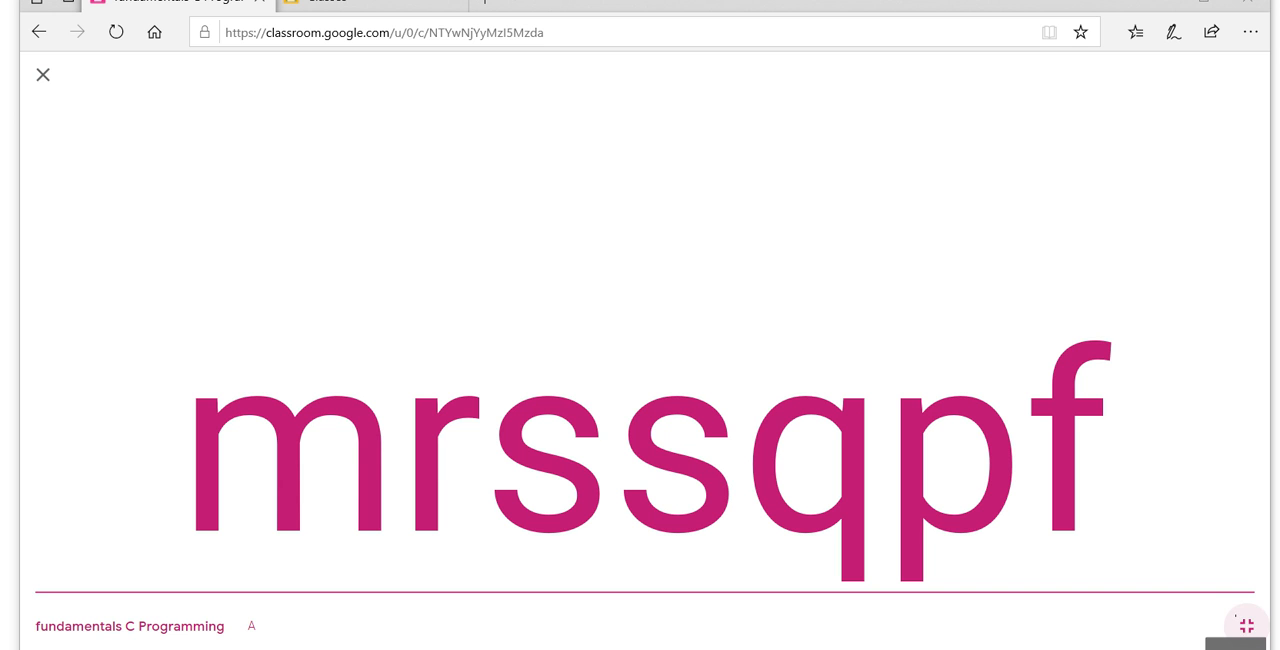
pyautogui.press('Escape')
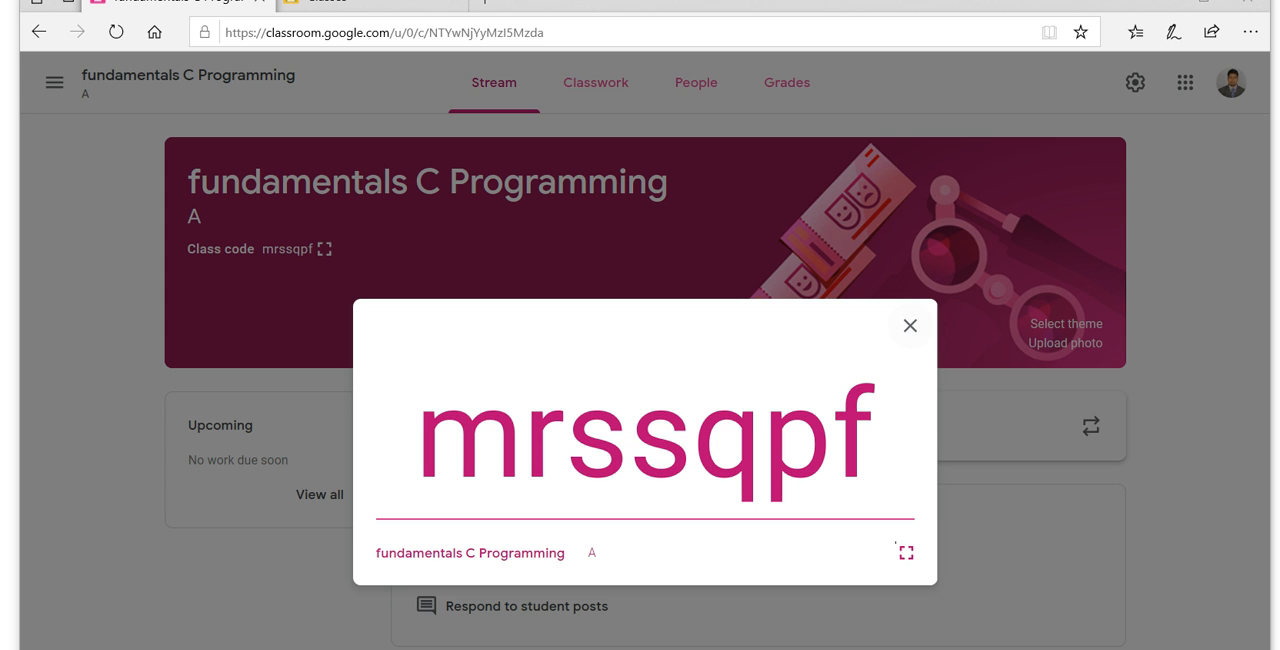
pyautogui.click(901, 318)
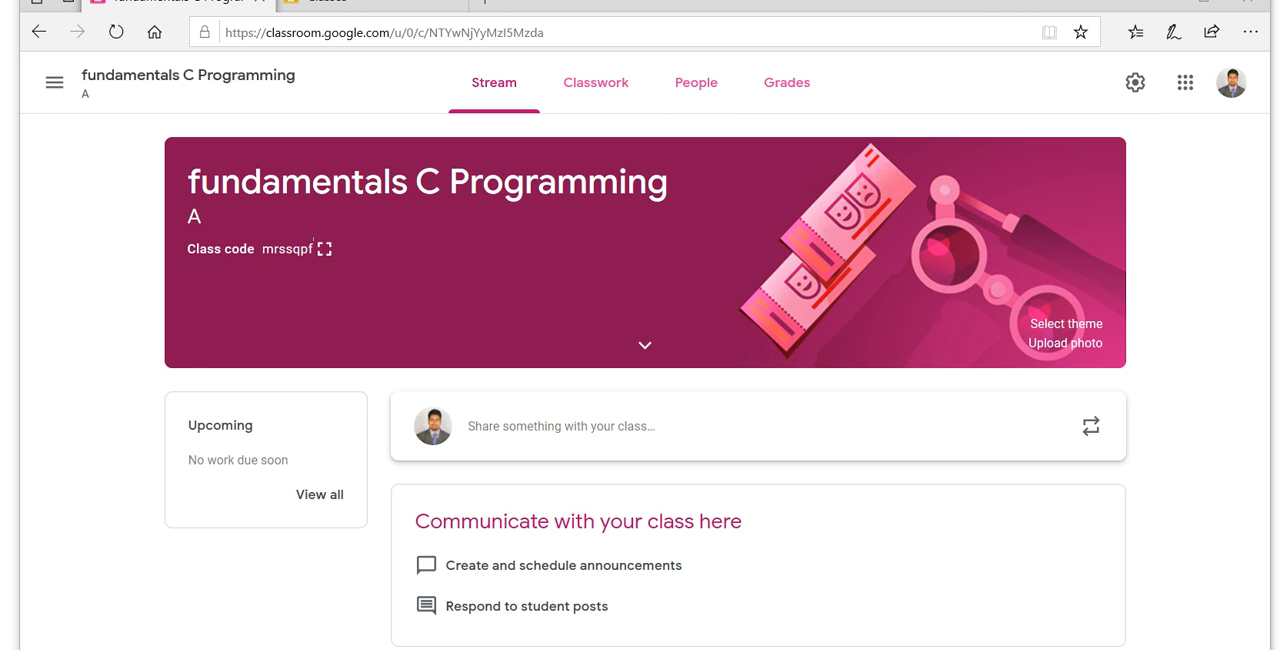
# Step: View the invitation forms for students and teachers on the People page, closing each without inviting anyone
pyautogui.click(676, 83)
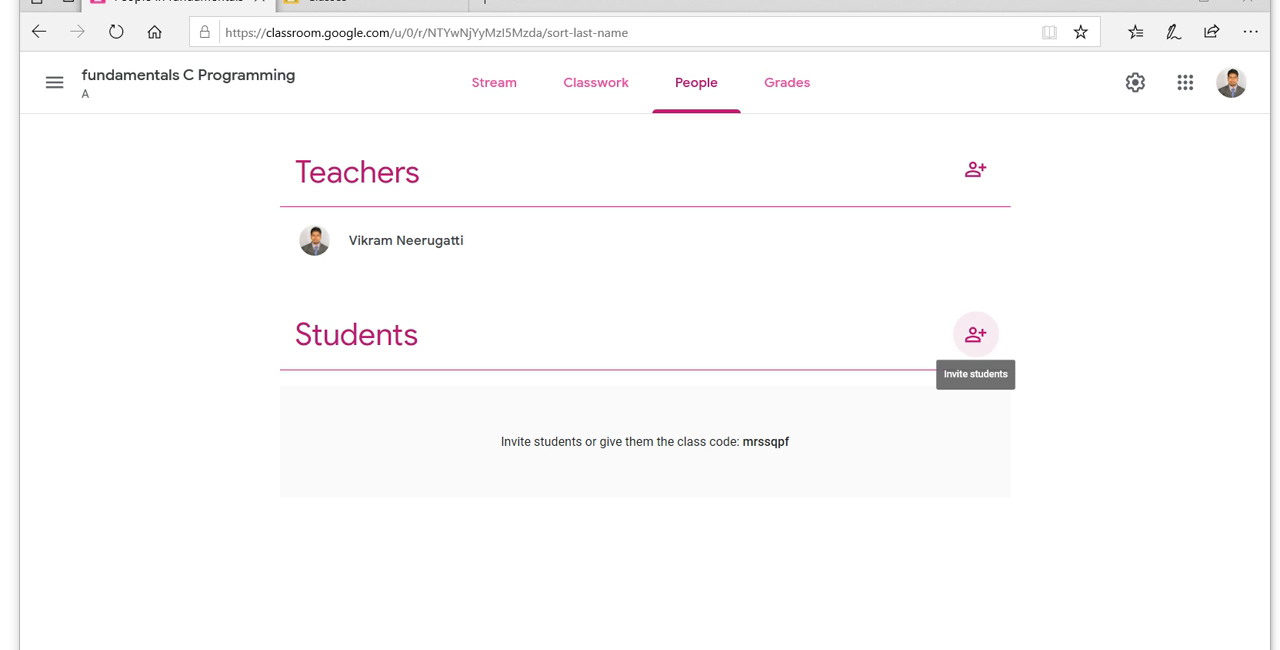
pyautogui.click(975, 334)
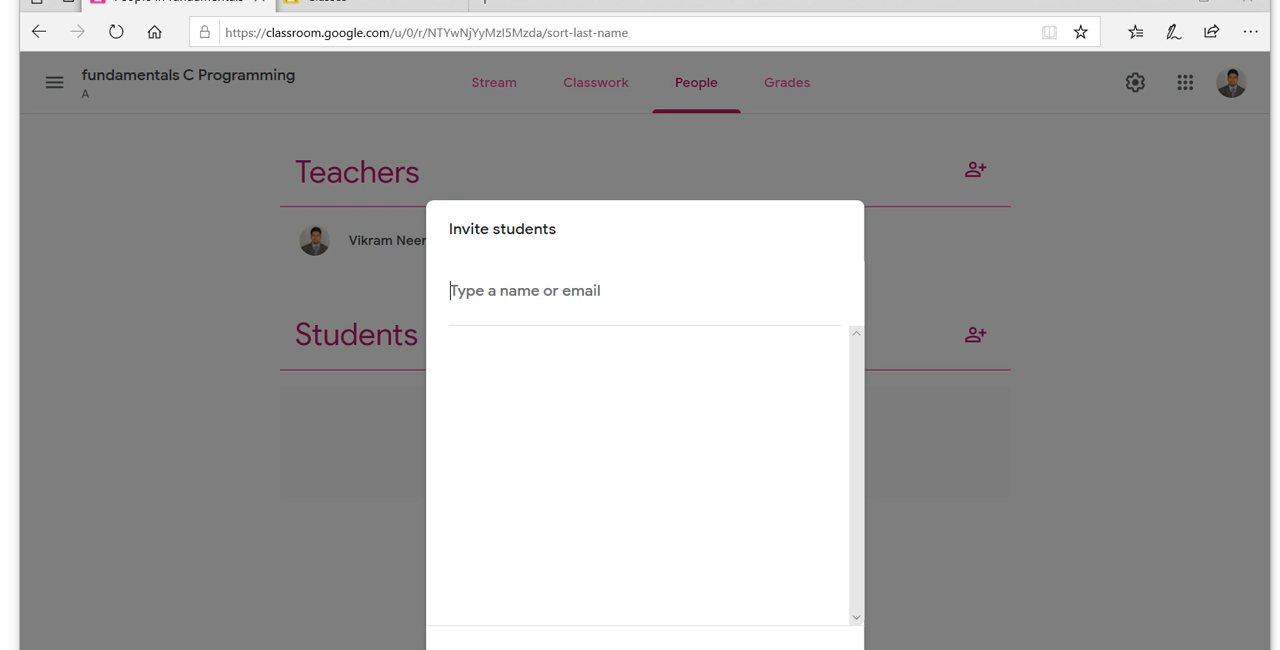
pyautogui.press('Escape')
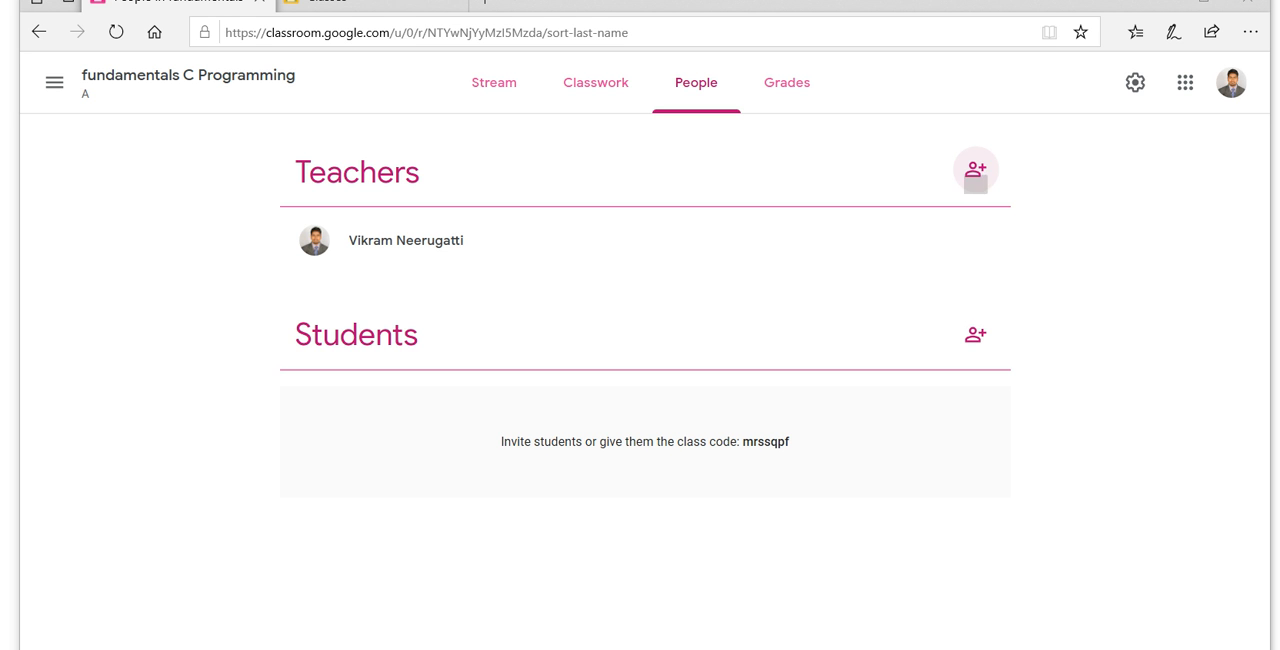
pyautogui.click(975, 169)
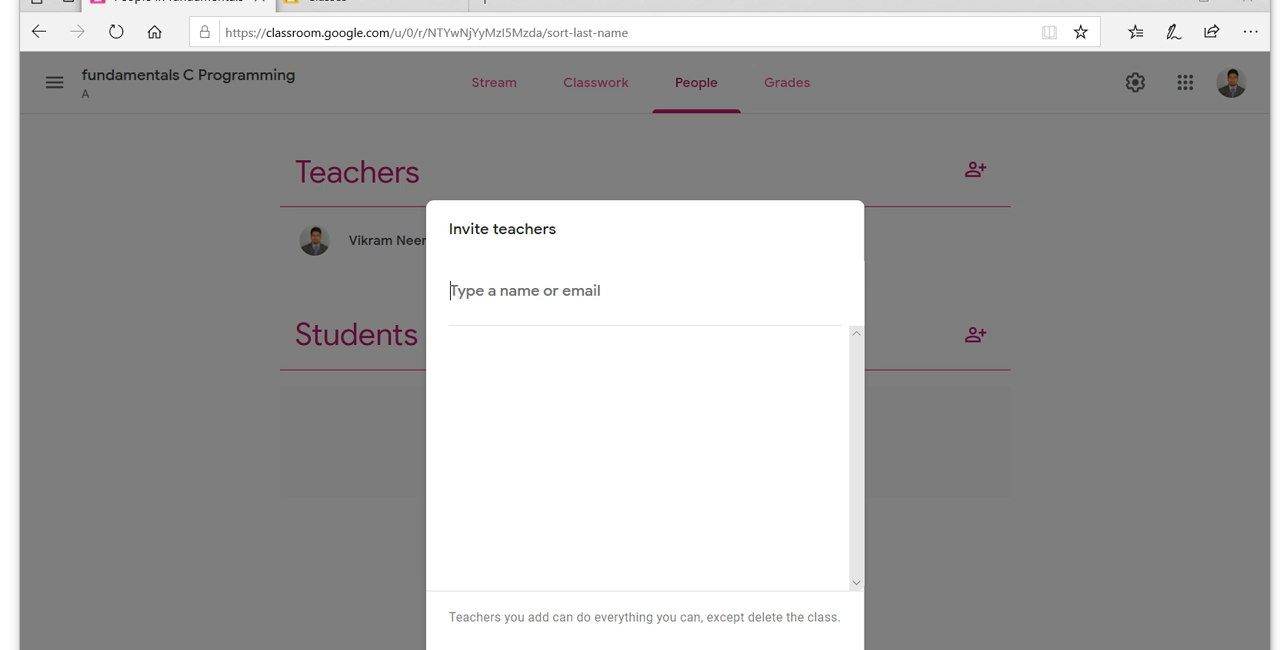
pyautogui.click(767, 648)
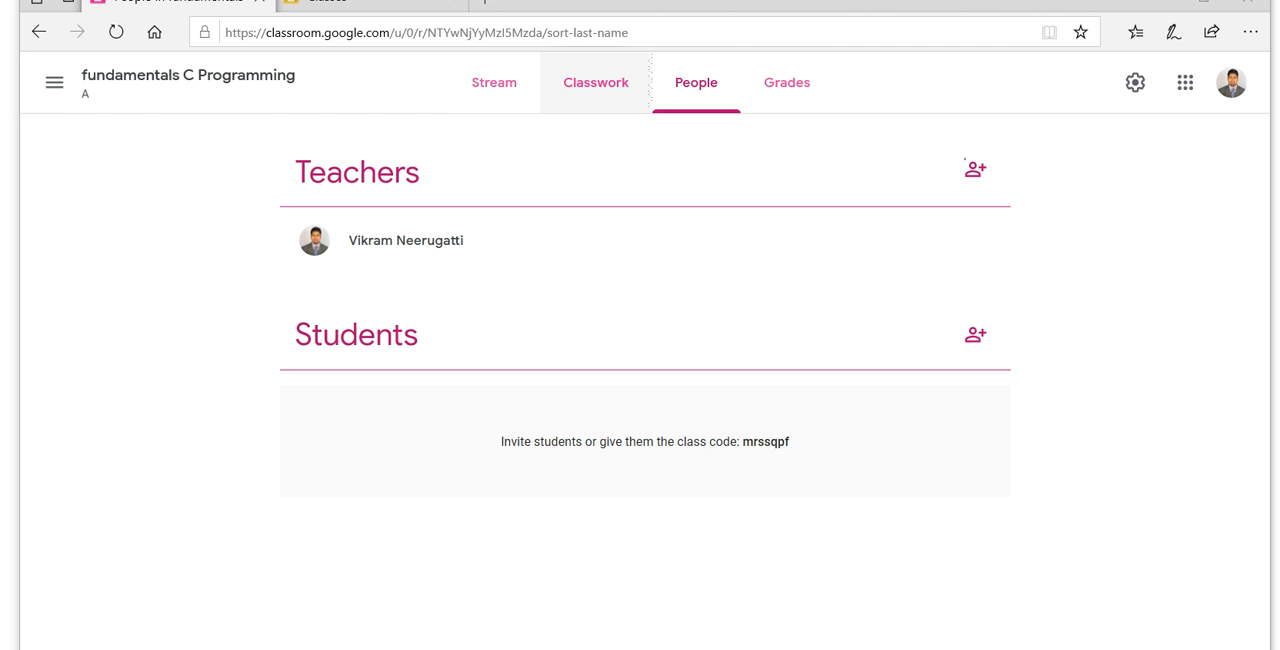
# Step: Add a topic named "Data Type" to the classwork of the class
pyautogui.click(596, 82)
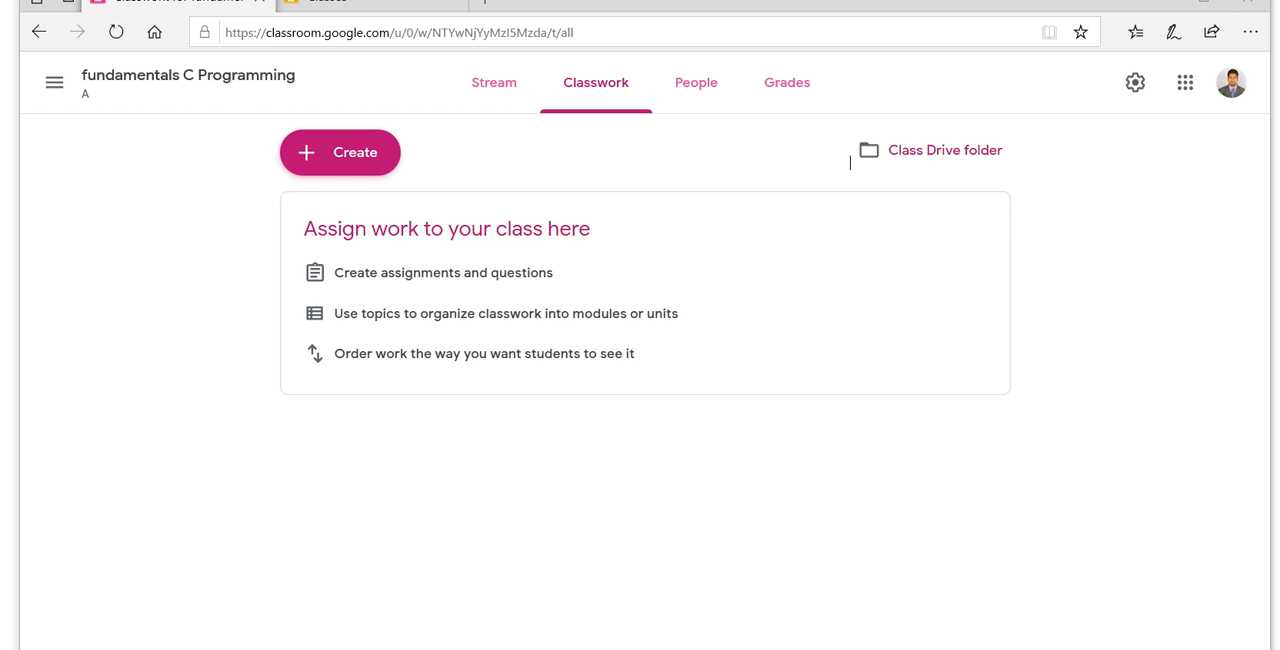
pyautogui.click(340, 152)
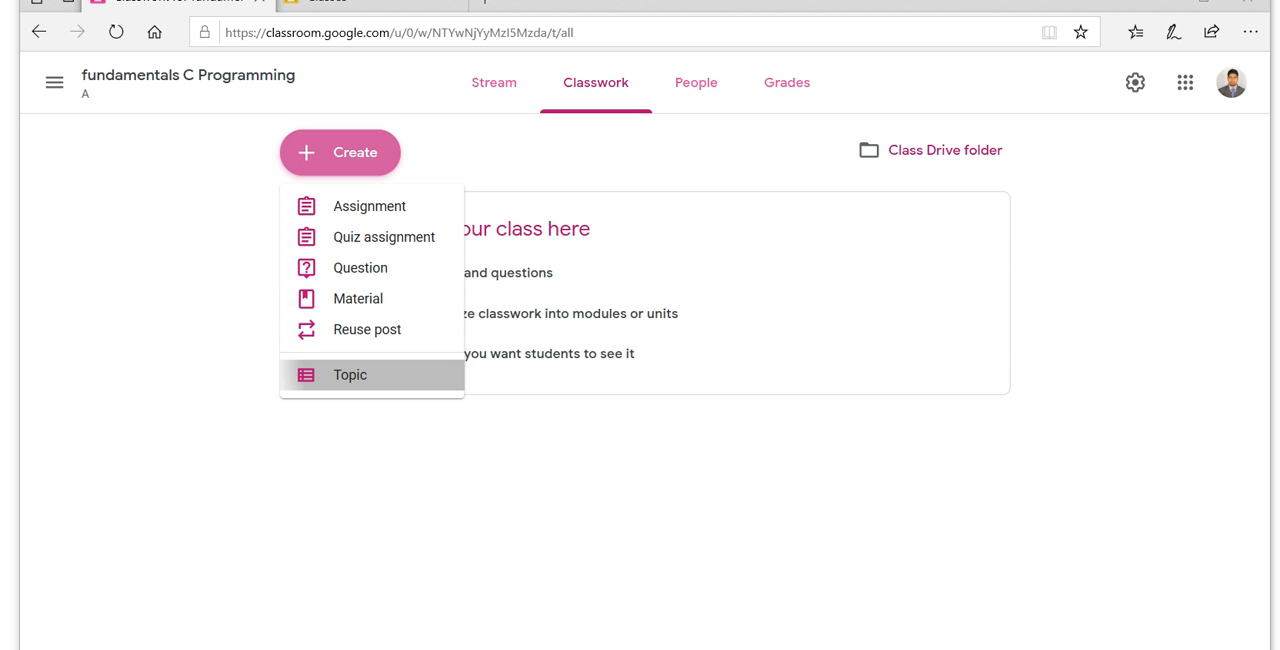
pyautogui.click(350, 375)
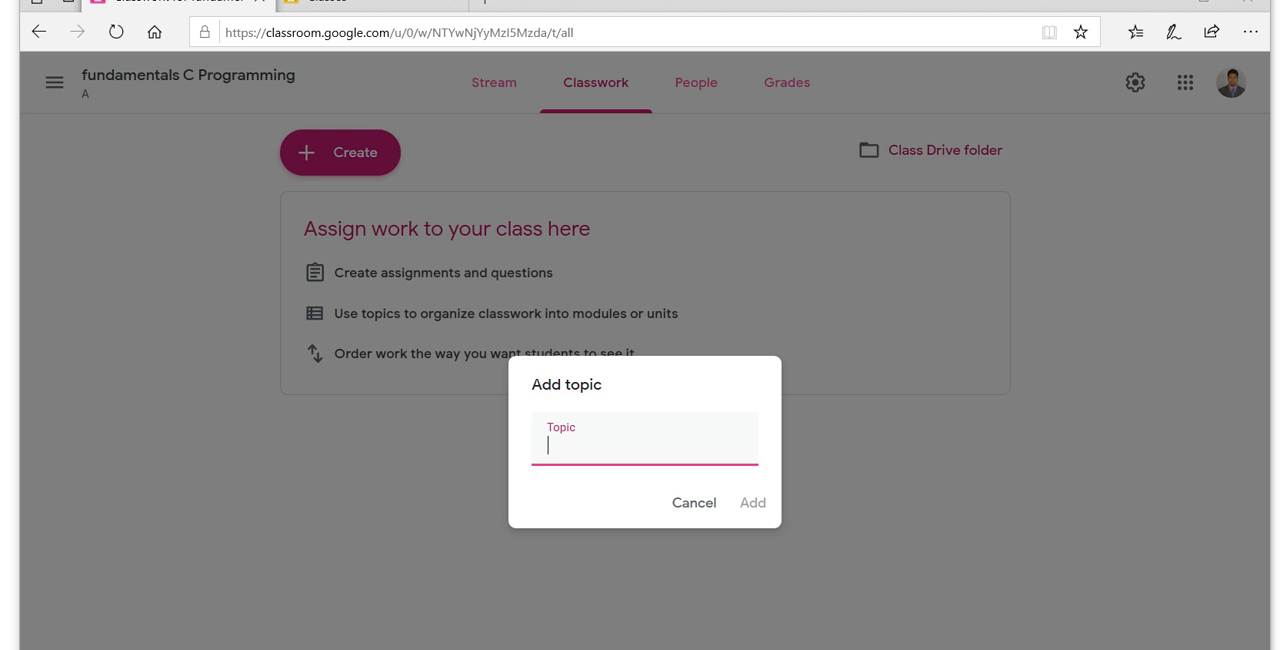
pyautogui.click(645, 440)
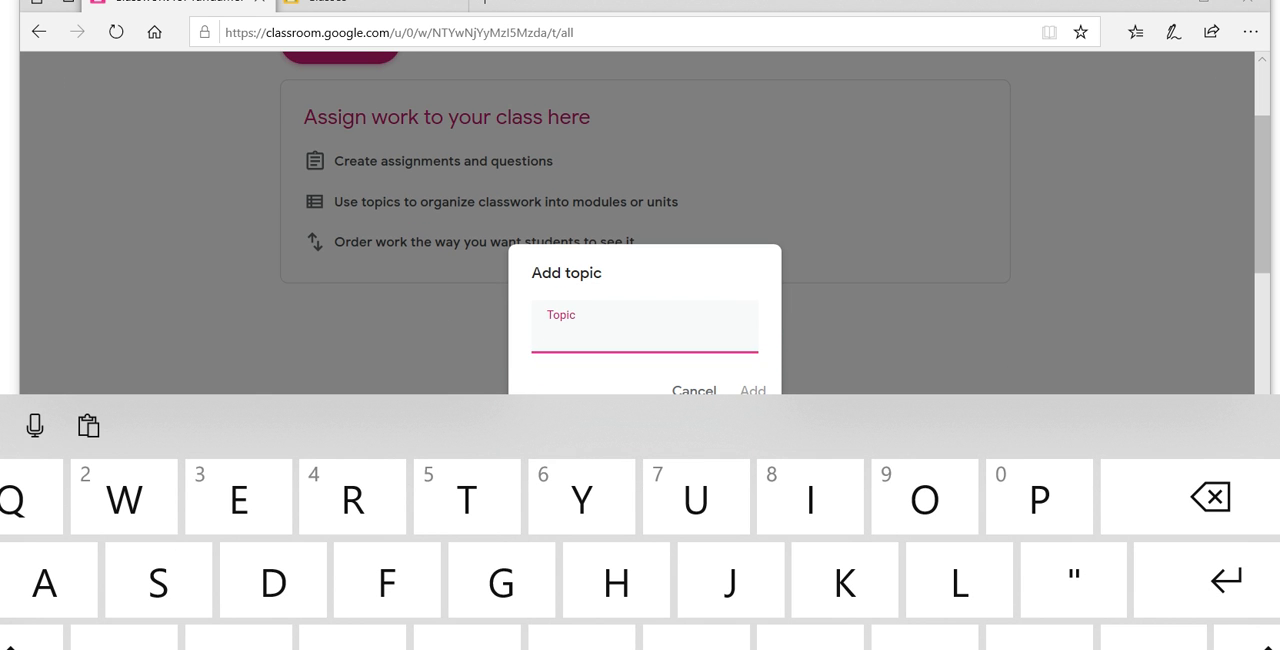
pyautogui.write('Da')
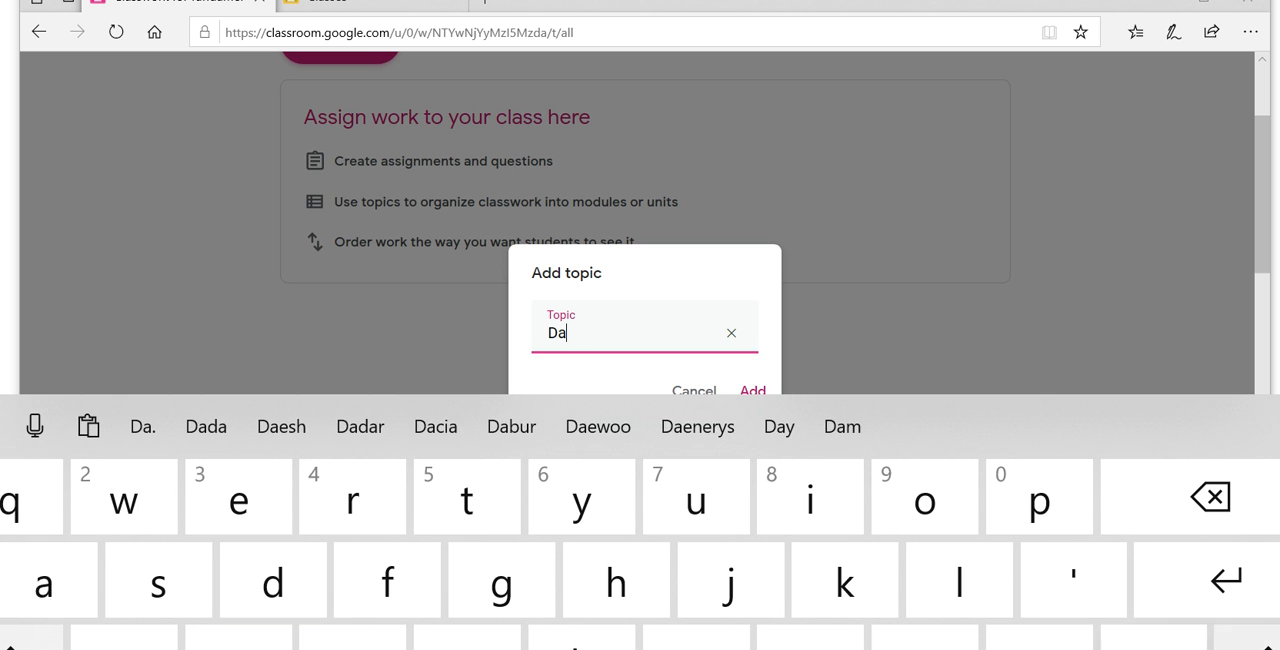
pyautogui.write('ta')
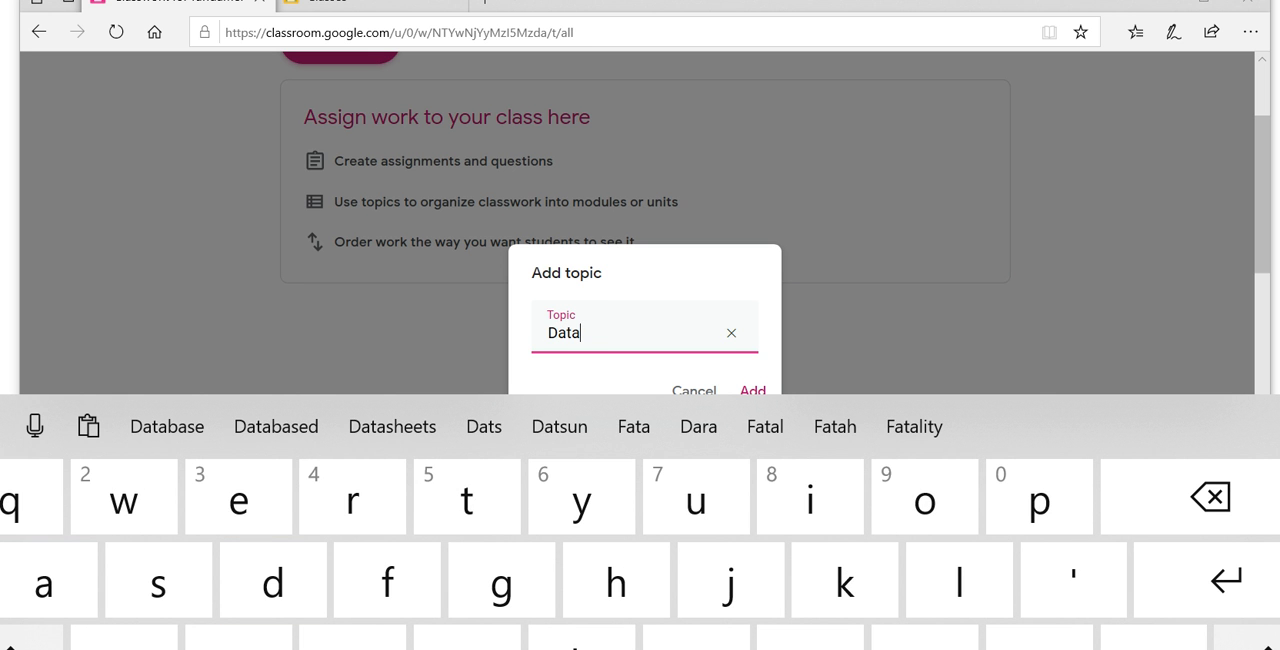
pyautogui.write(' Ty')
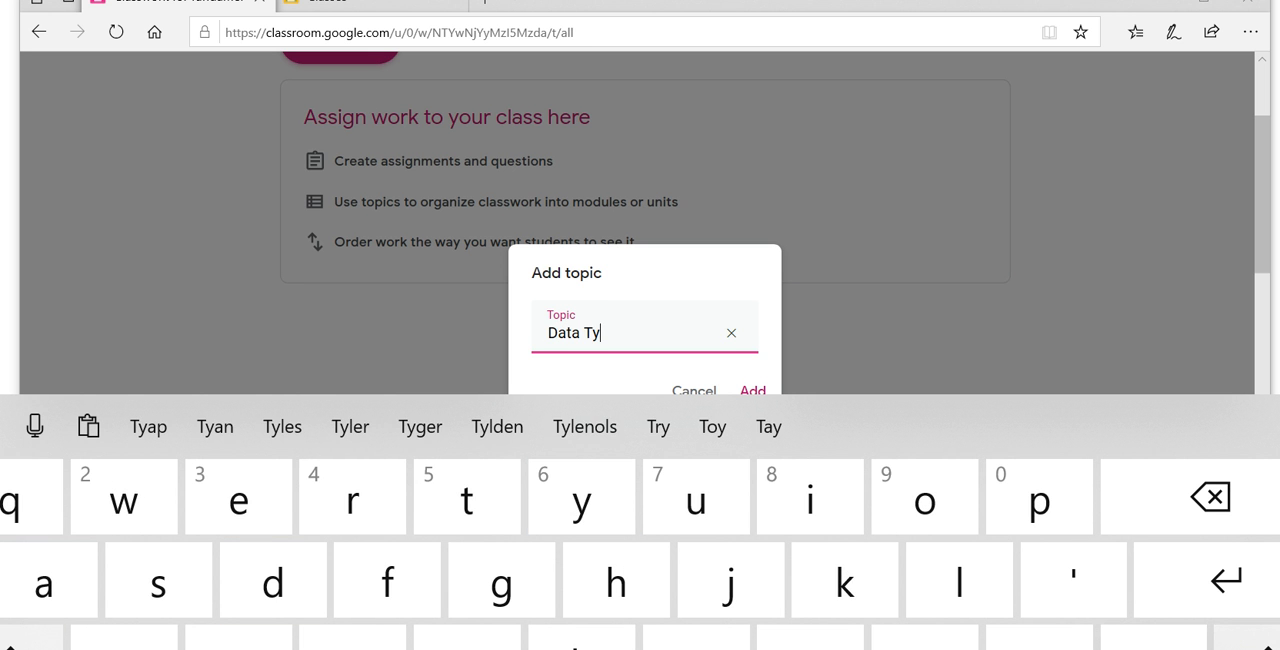
pyautogui.write('pes')
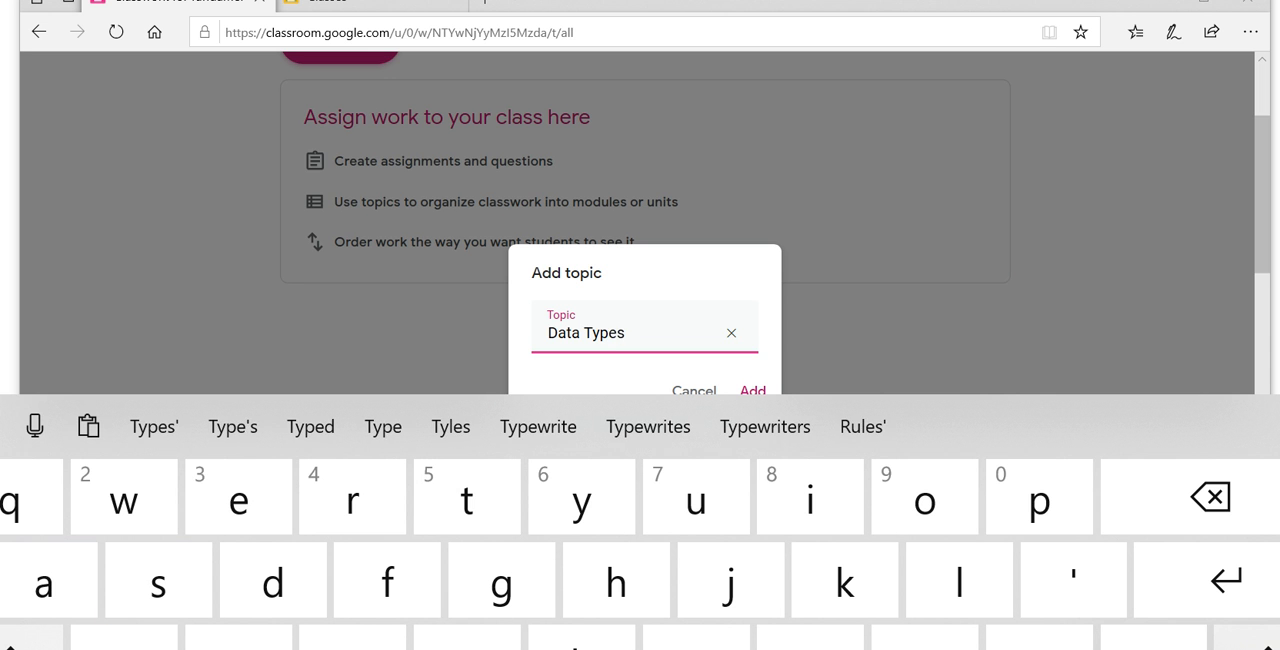
pyautogui.press('BackSpace')
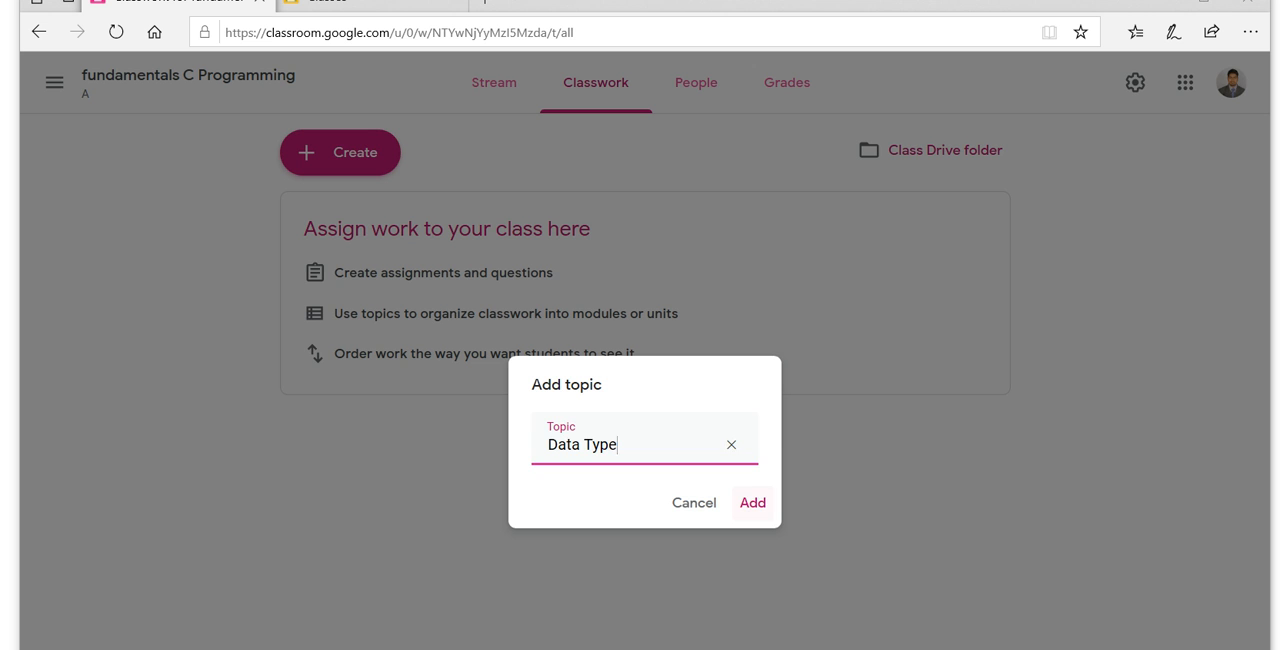
pyautogui.click(752, 502)
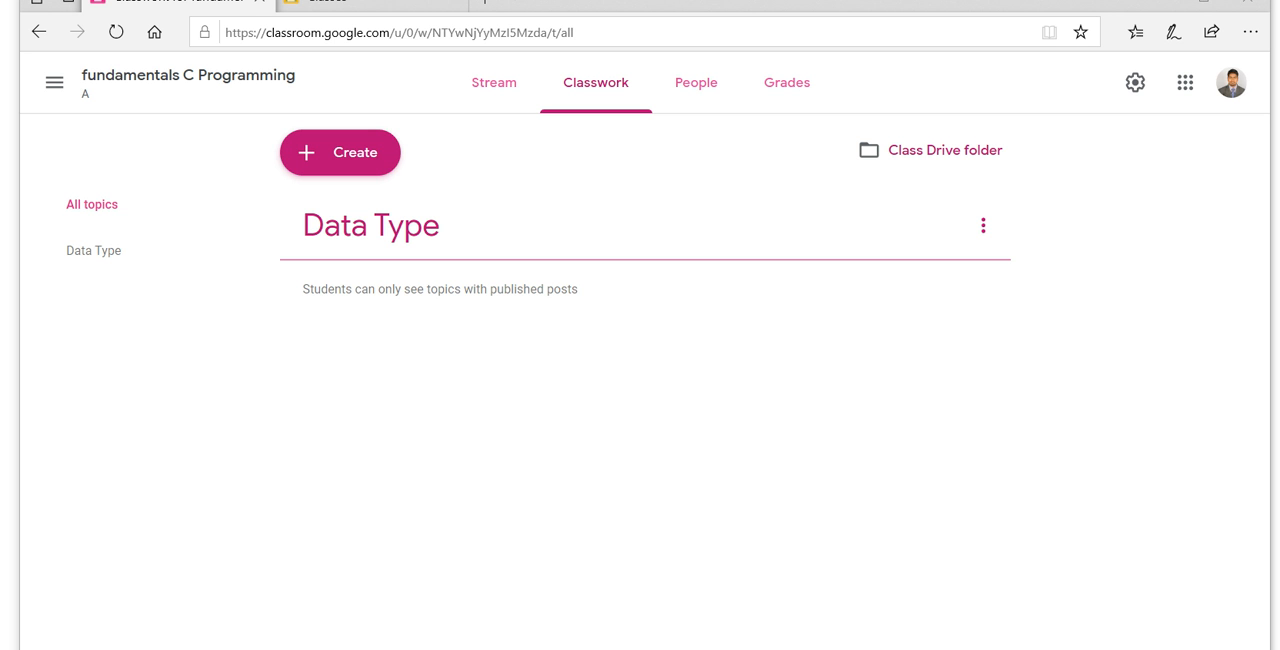
# Step: Add a topic named "Expressions in C" to the classwork and dismiss the drag and drop notice
pyautogui.click(300, 150)
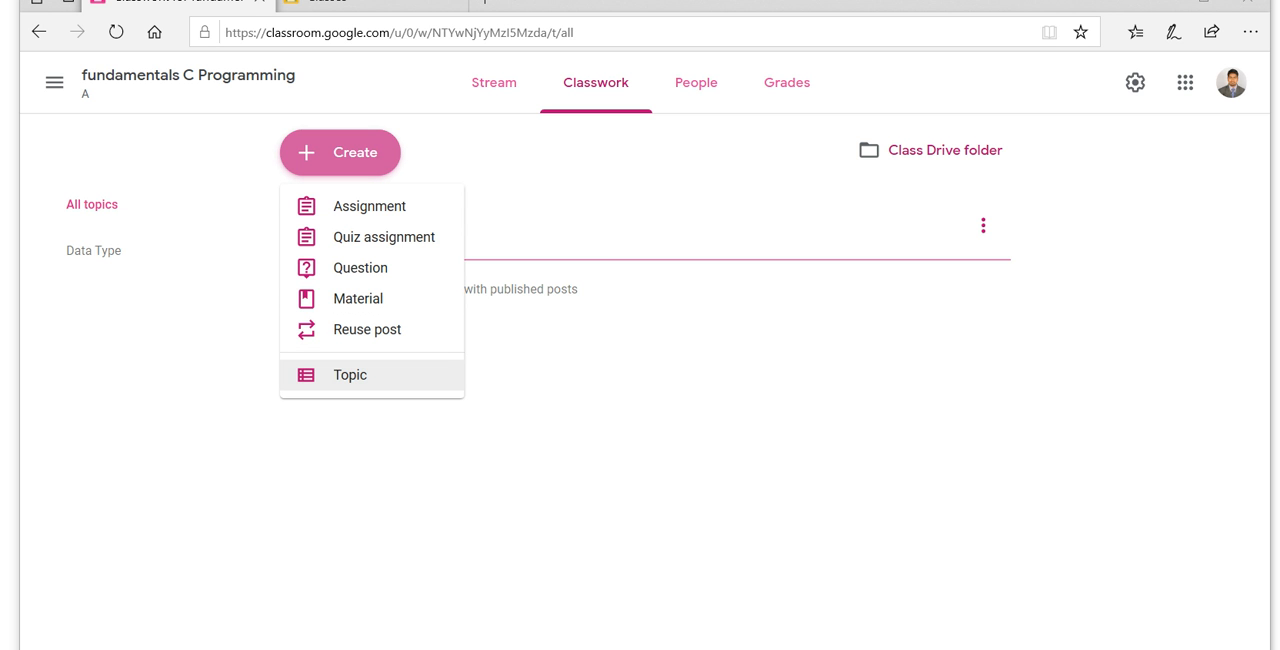
pyautogui.click(330, 375)
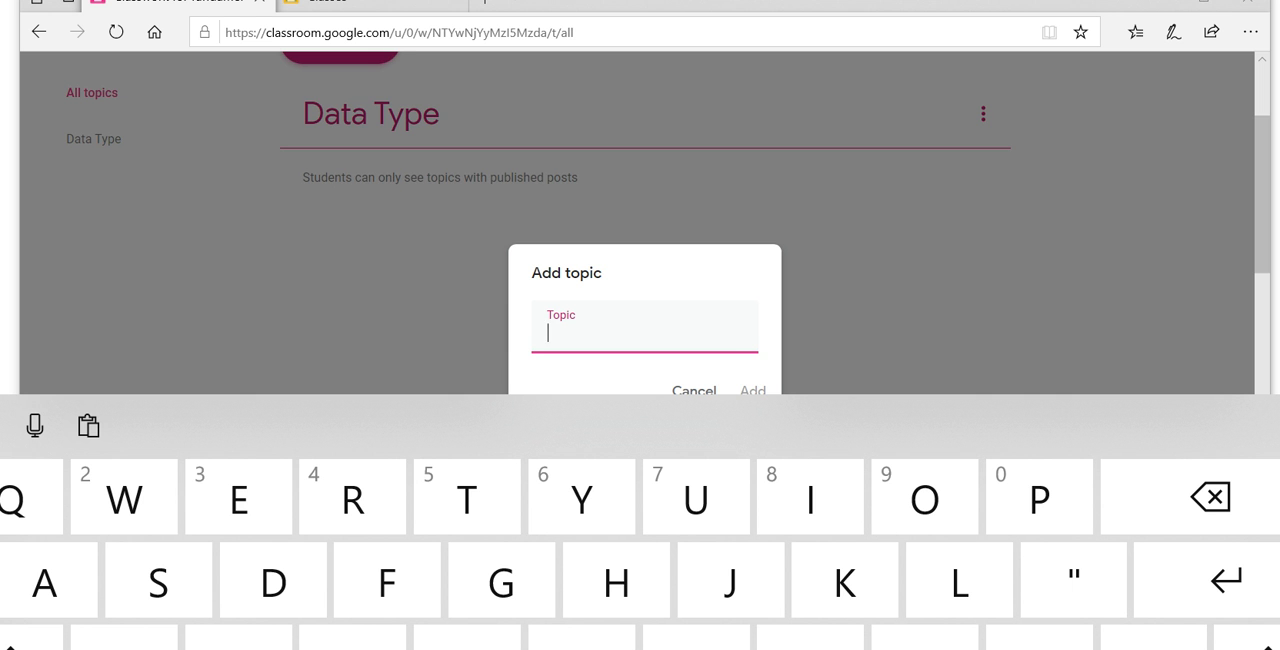
pyautogui.write('E')
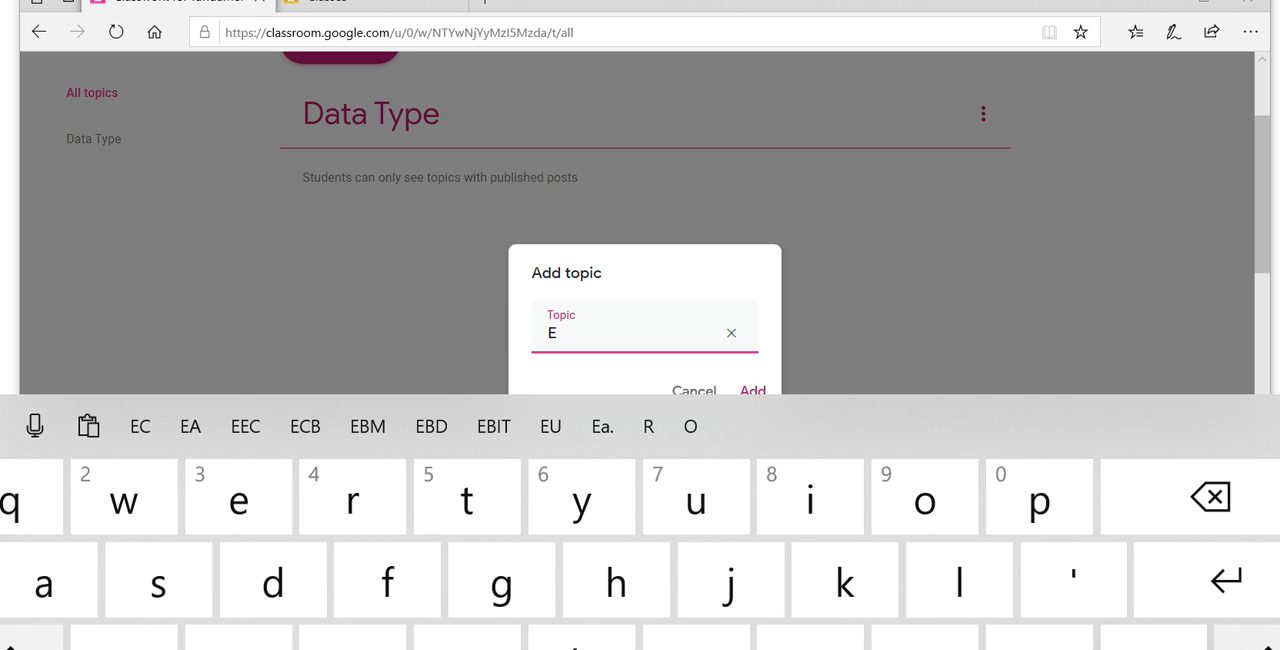
pyautogui.press('capslock')
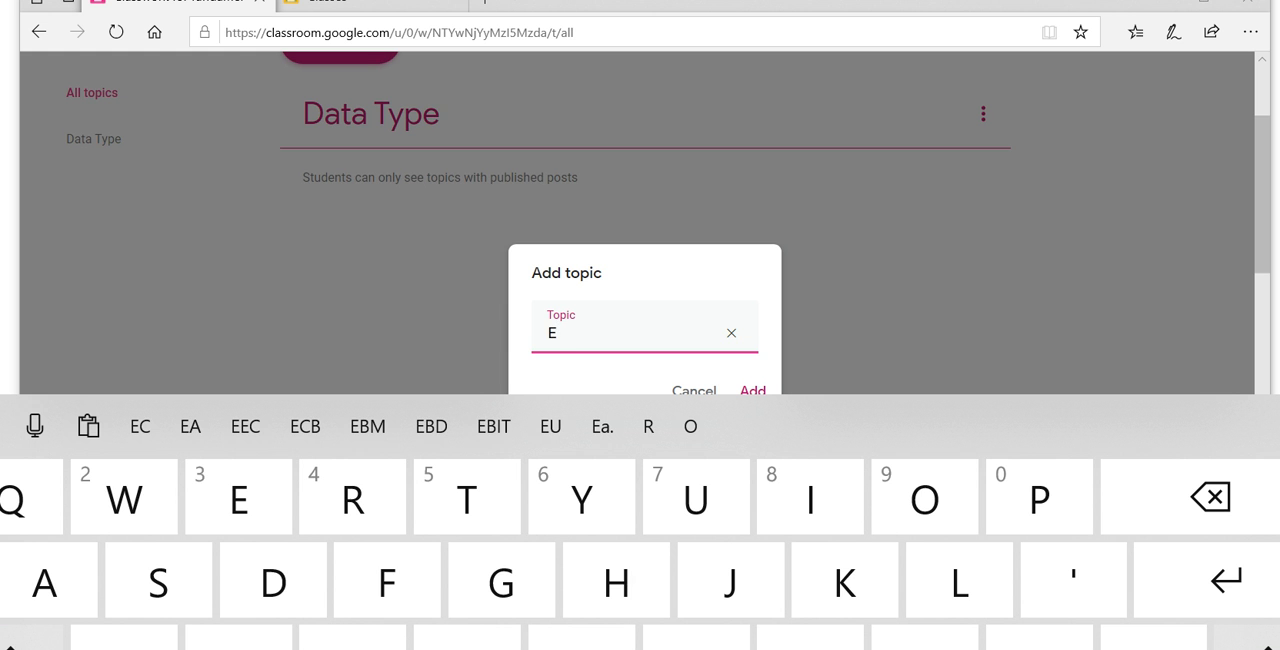
pyautogui.press('capslock')
pyautogui.write('xp')
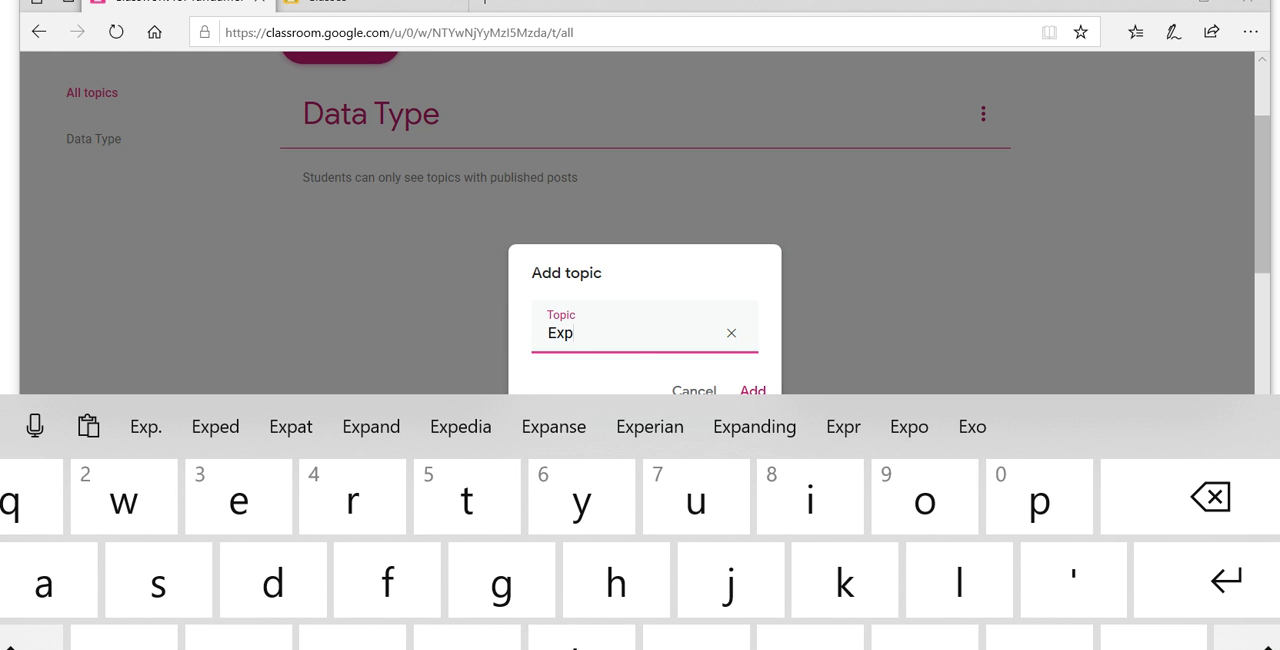
pyautogui.write('re')
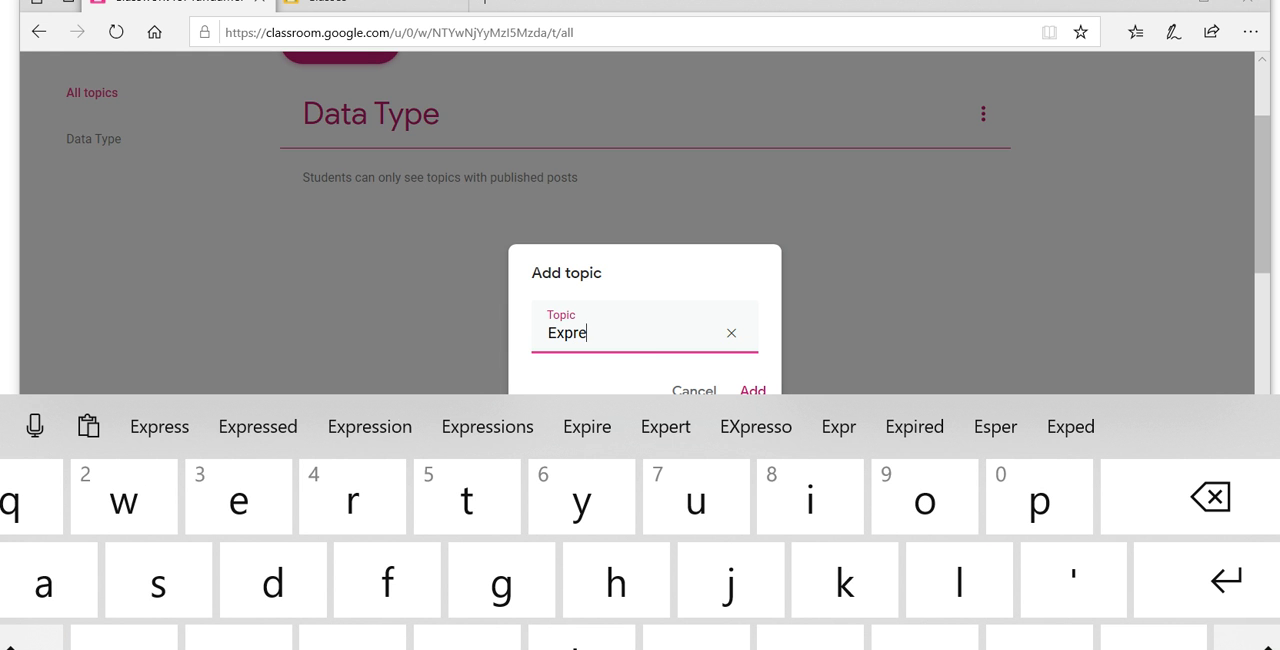
pyautogui.click(487, 426)
pyautogui.write('in C')
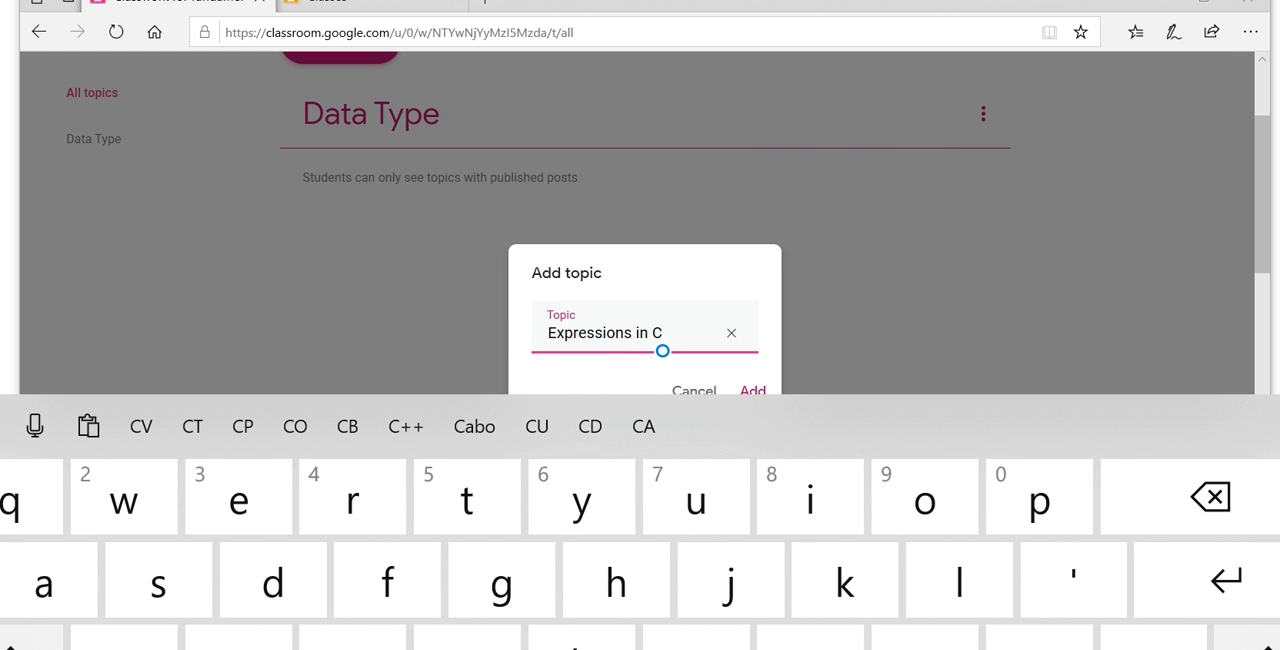
pyautogui.click(1279, 426)
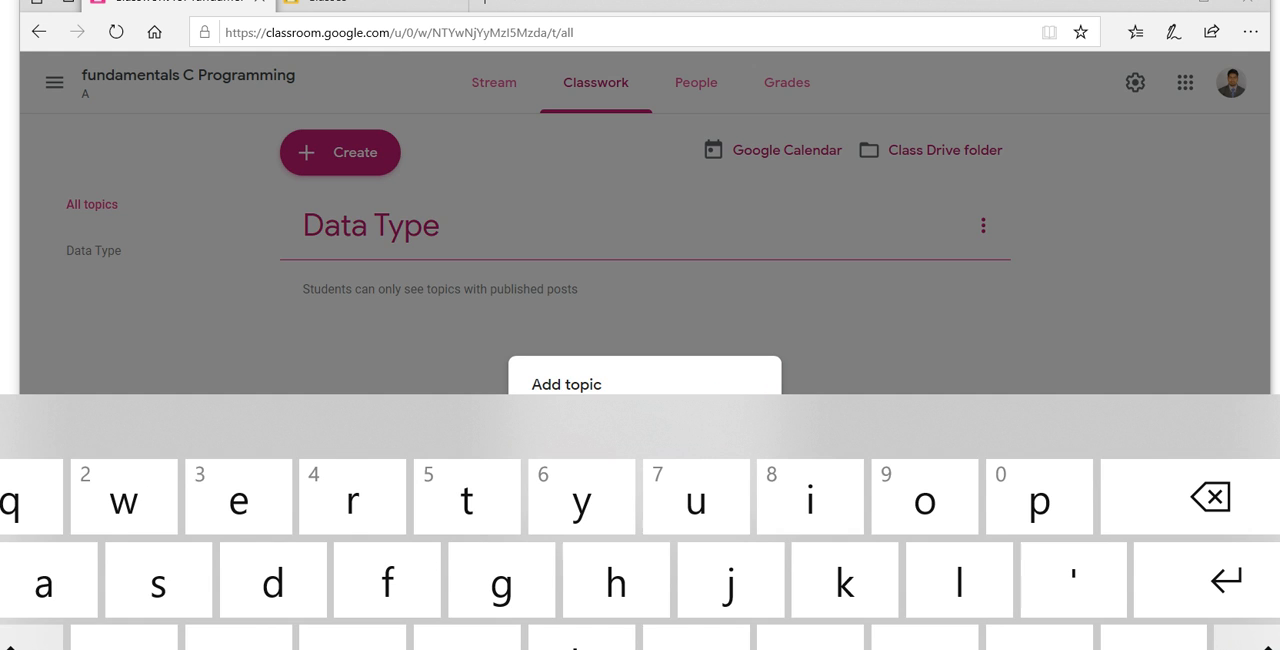
pyautogui.click(753, 502)
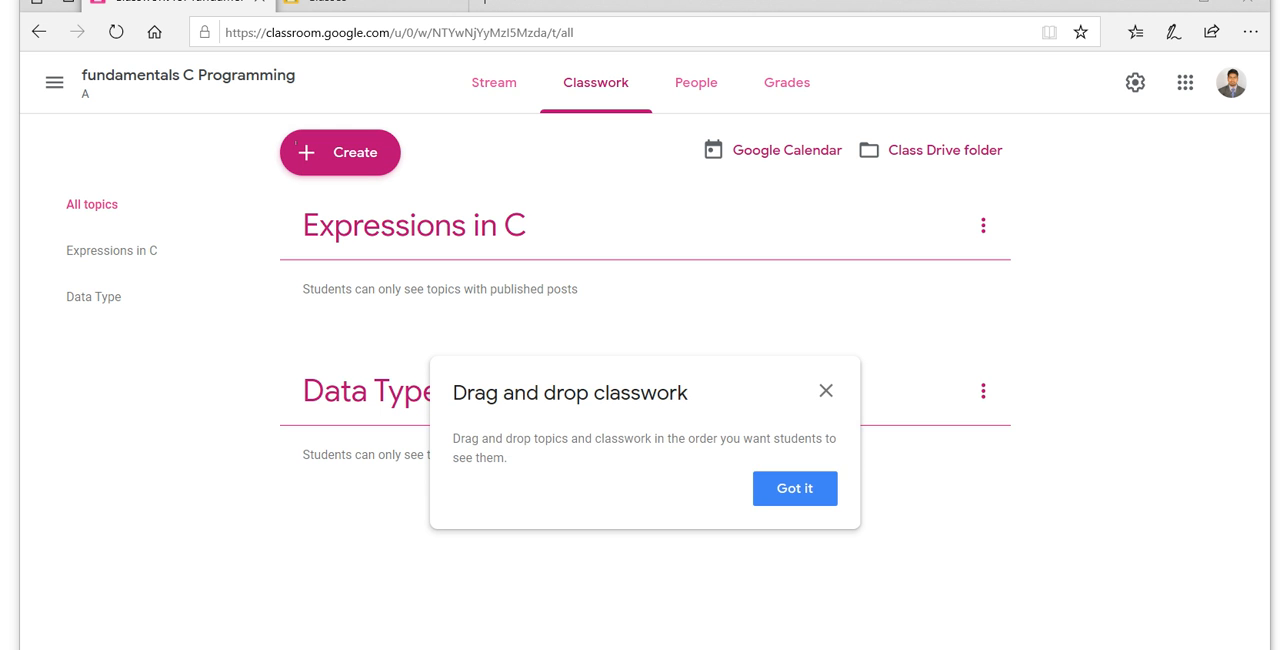
pyautogui.click(826, 391)
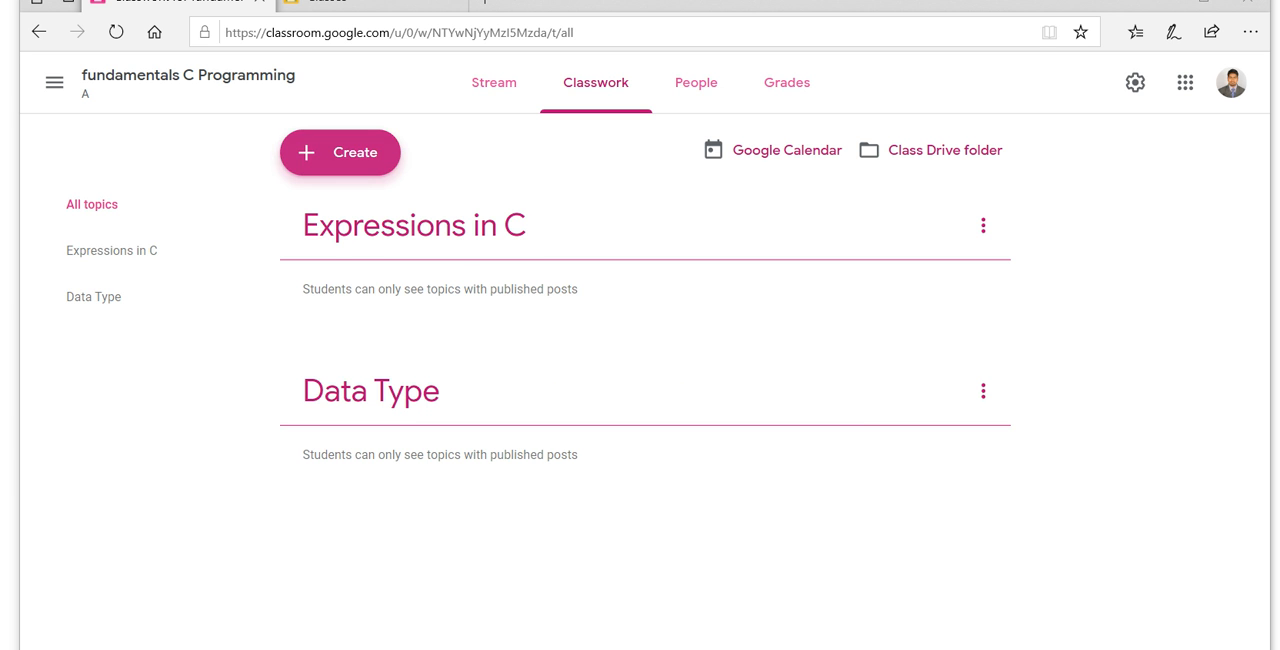
# Step: Add a topic named "Conditional Statements" to the classwork of the class
pyautogui.click(340, 152)
pyautogui.click(350, 375)
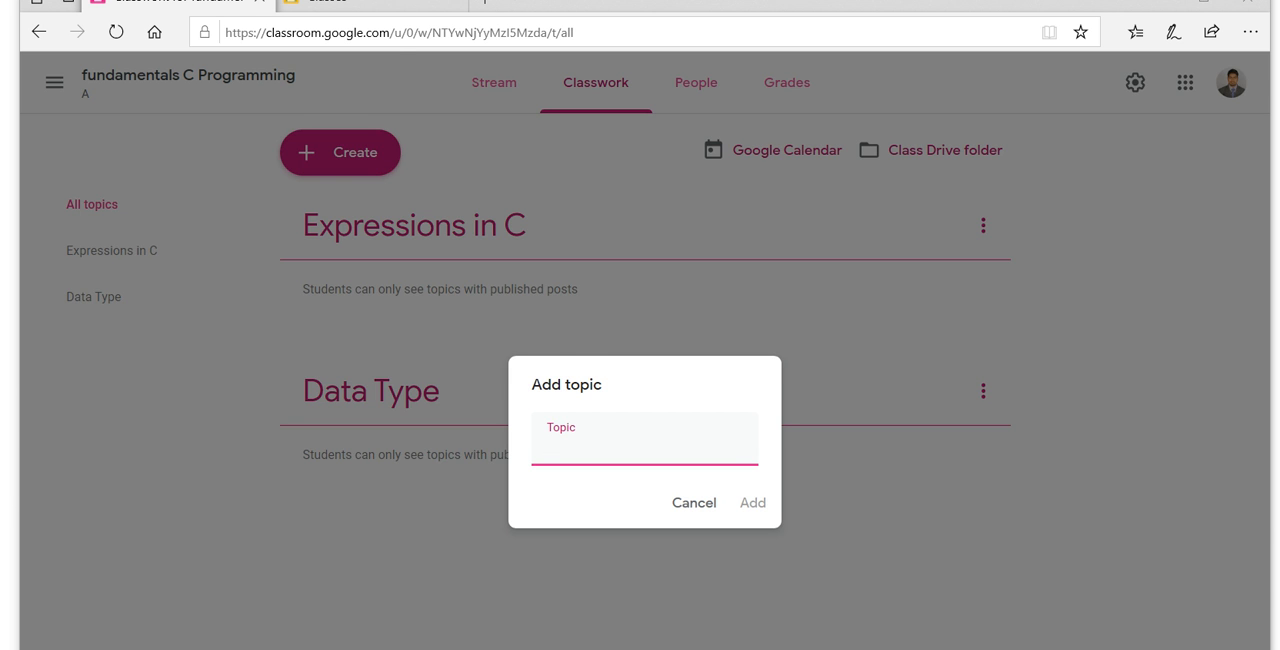
pyautogui.click(645, 446)
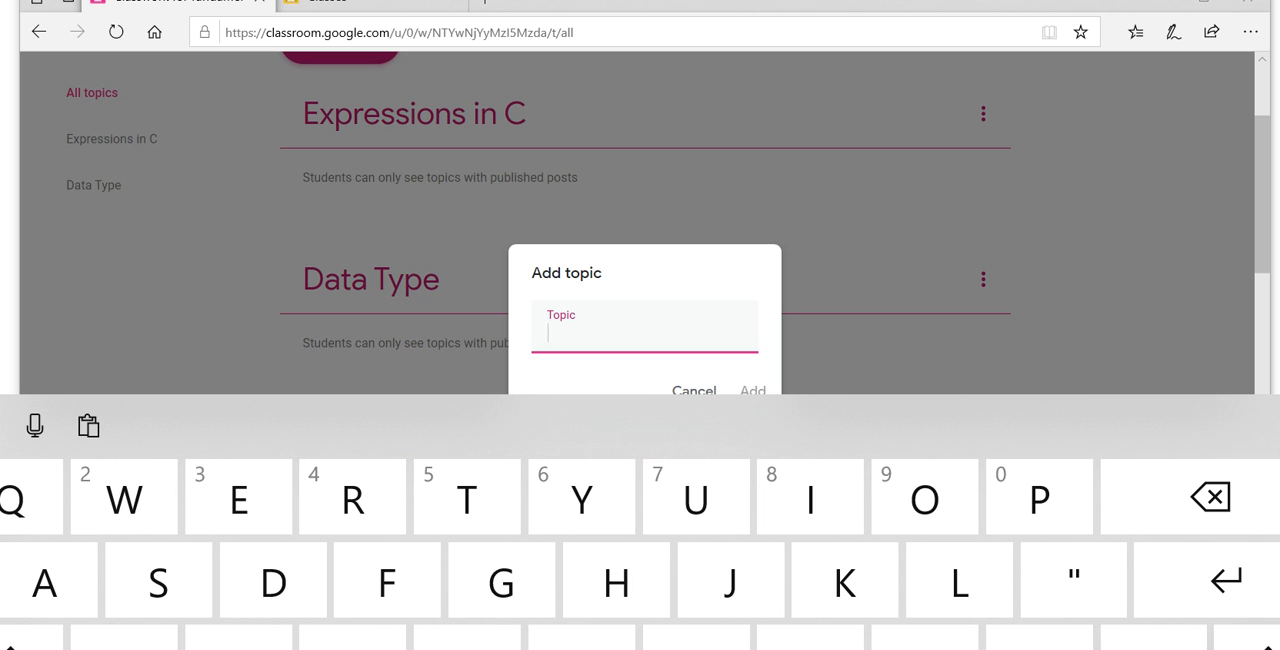
pyautogui.write('C')
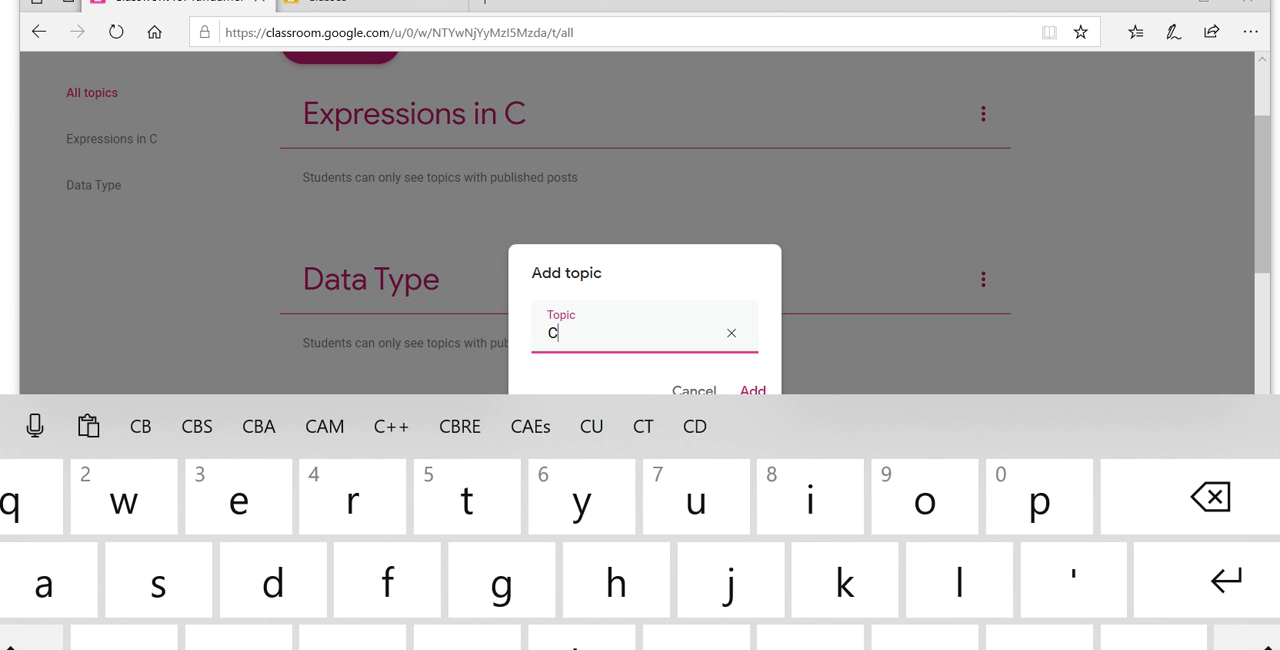
pyautogui.write('ondi')
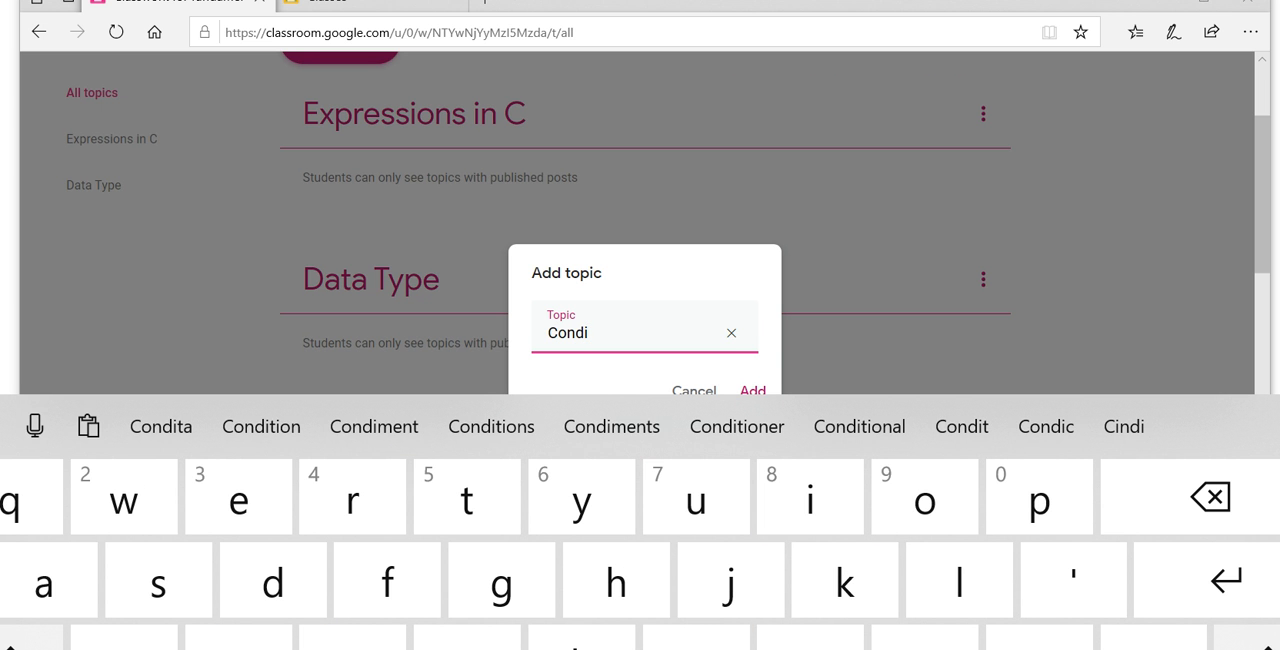
pyautogui.write('ti')
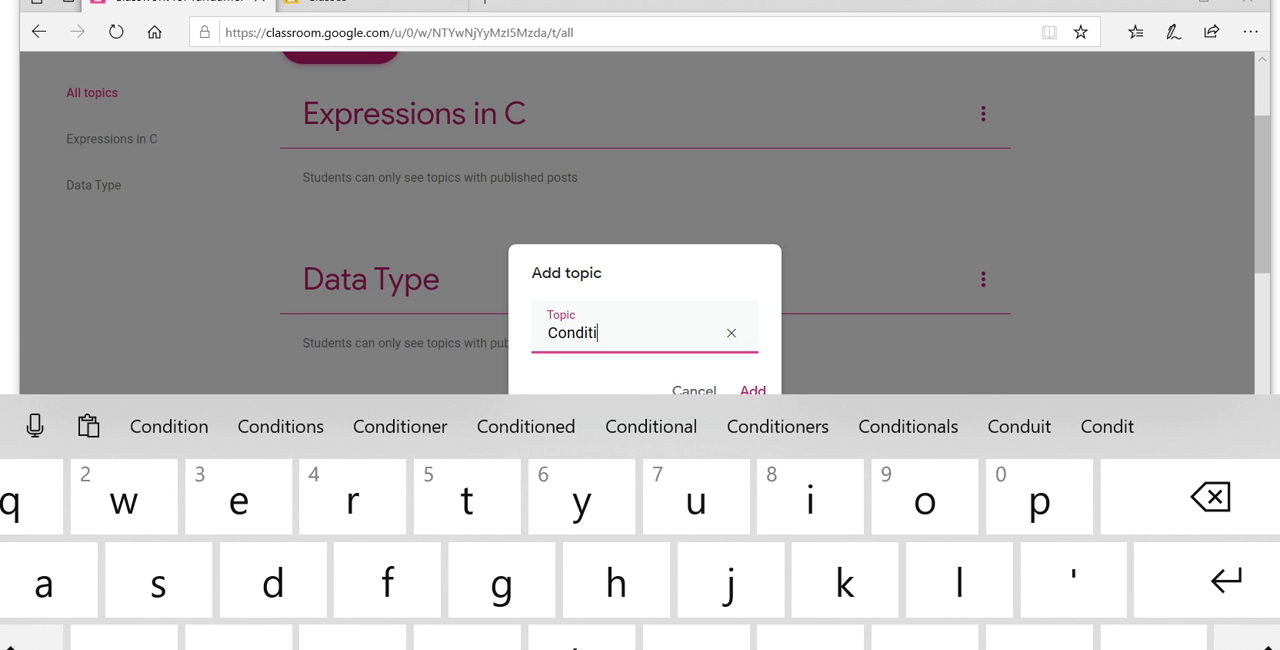
pyautogui.click(651, 426)
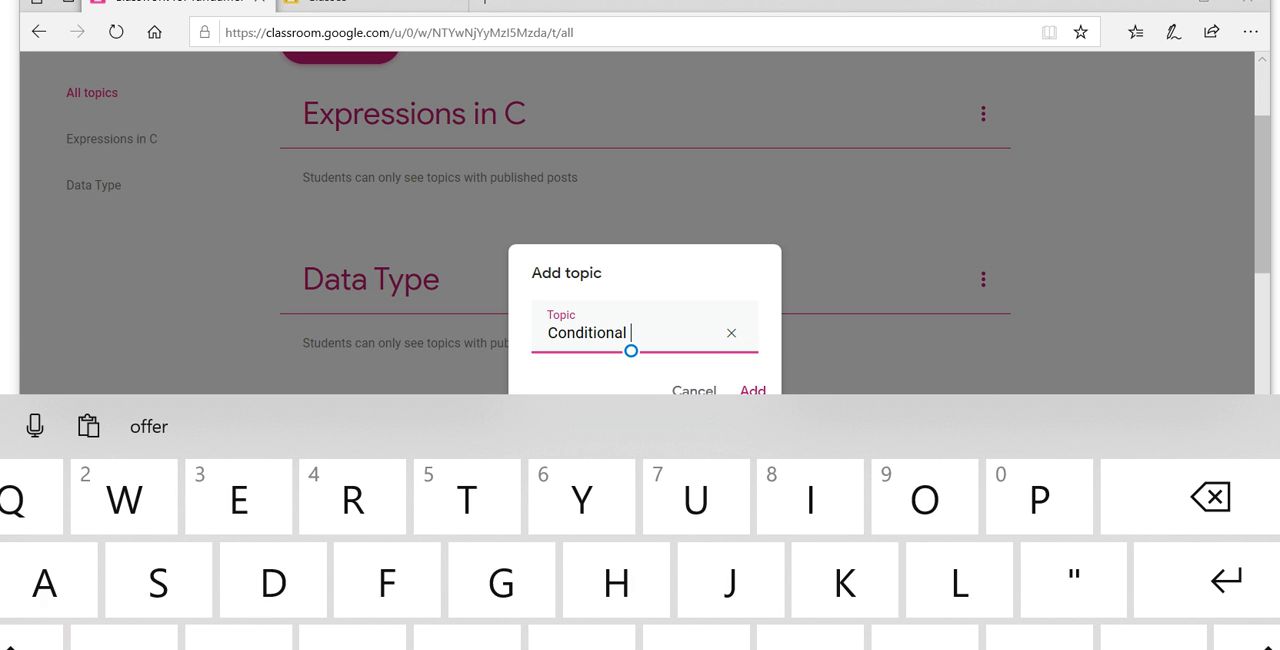
pyautogui.write('Statement')
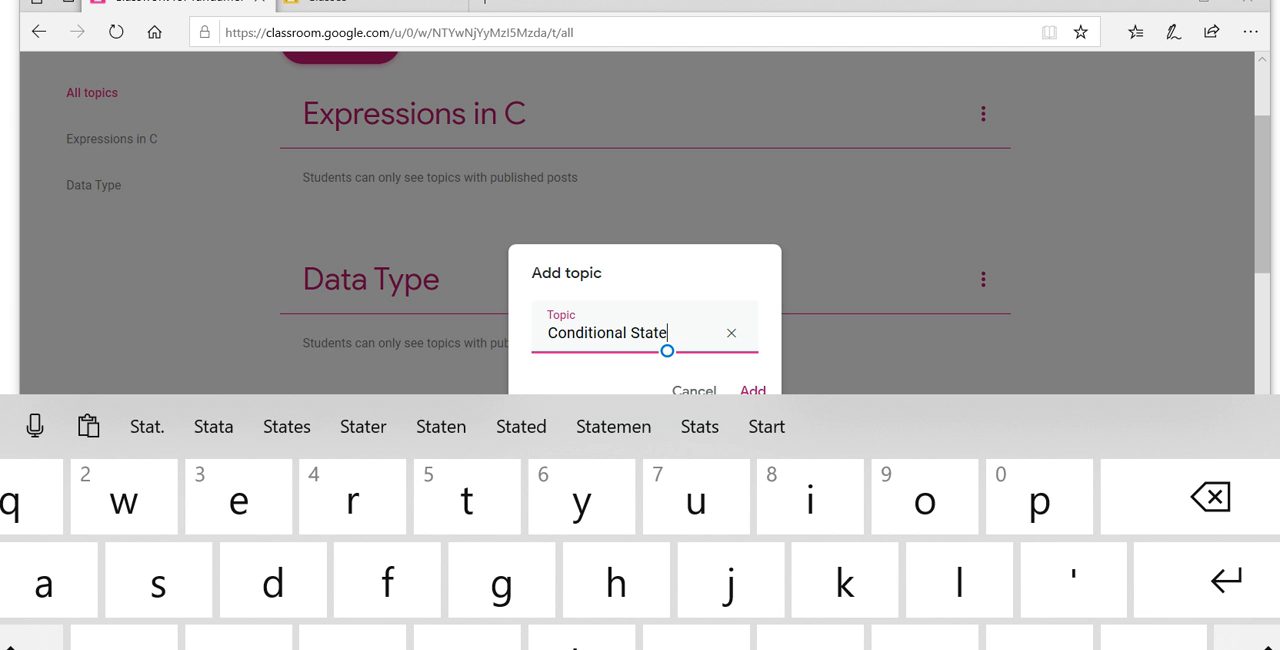
pyautogui.write('s')
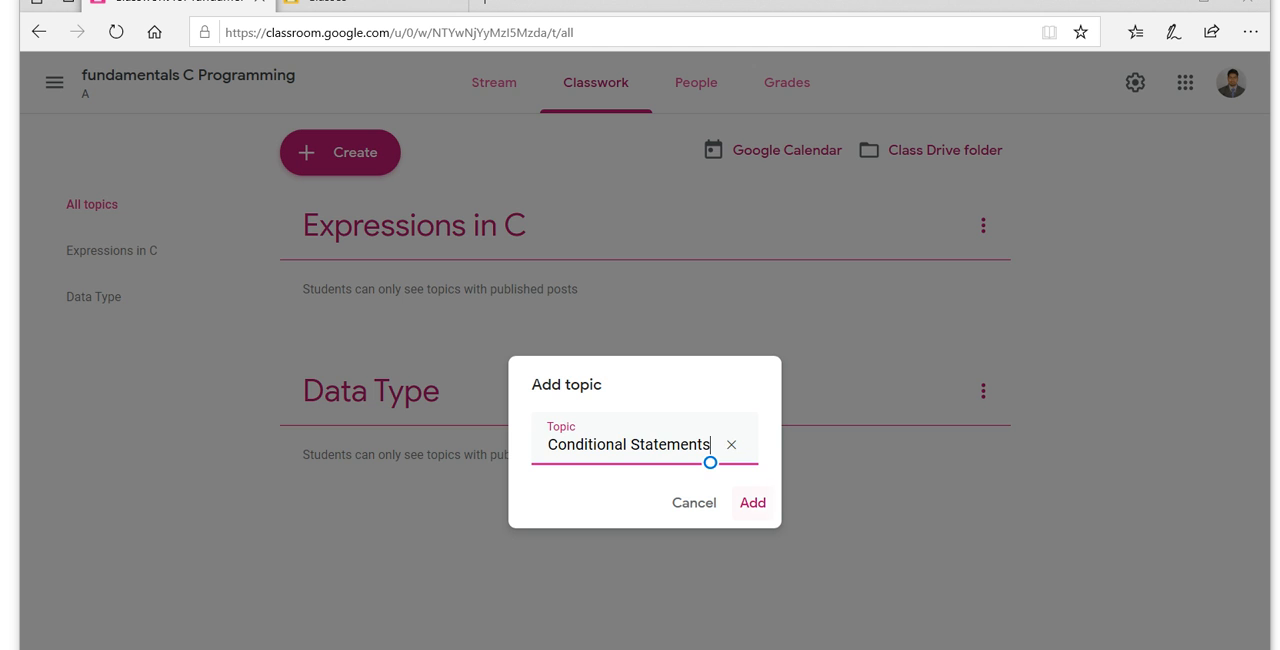
pyautogui.click(752, 503)
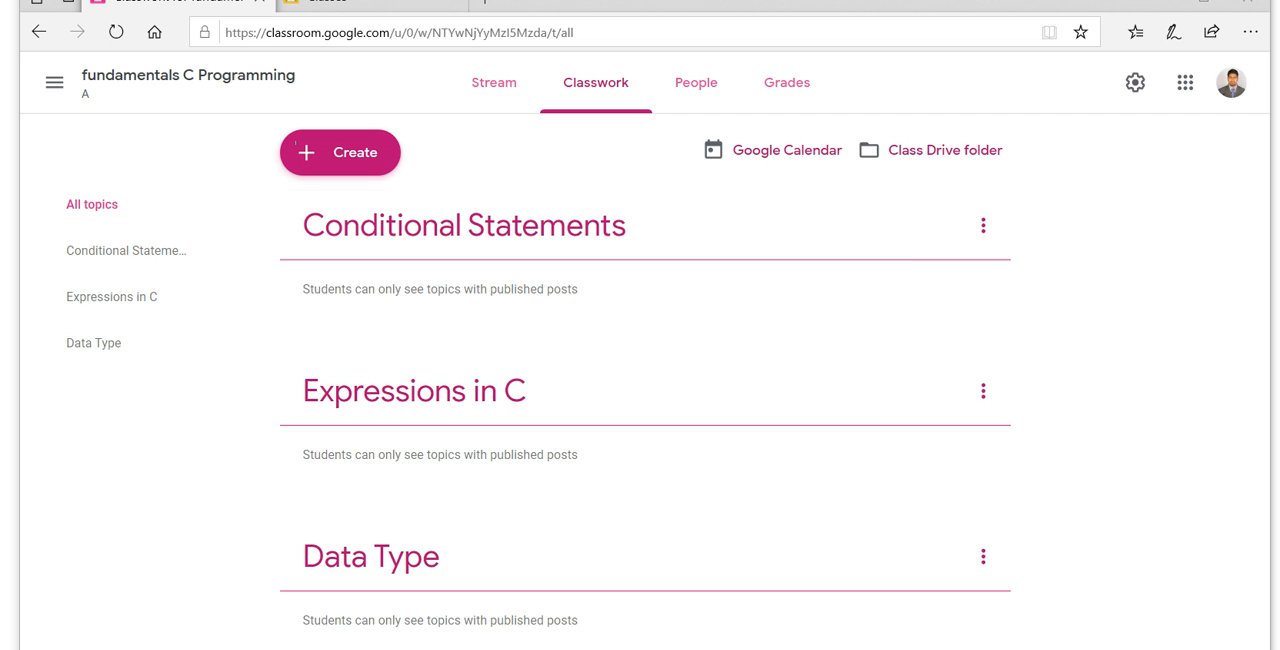
# Step: Reorder the classwork topics to Data Type, Expressions in C, Conditional Statements
pyautogui.click(983, 225)
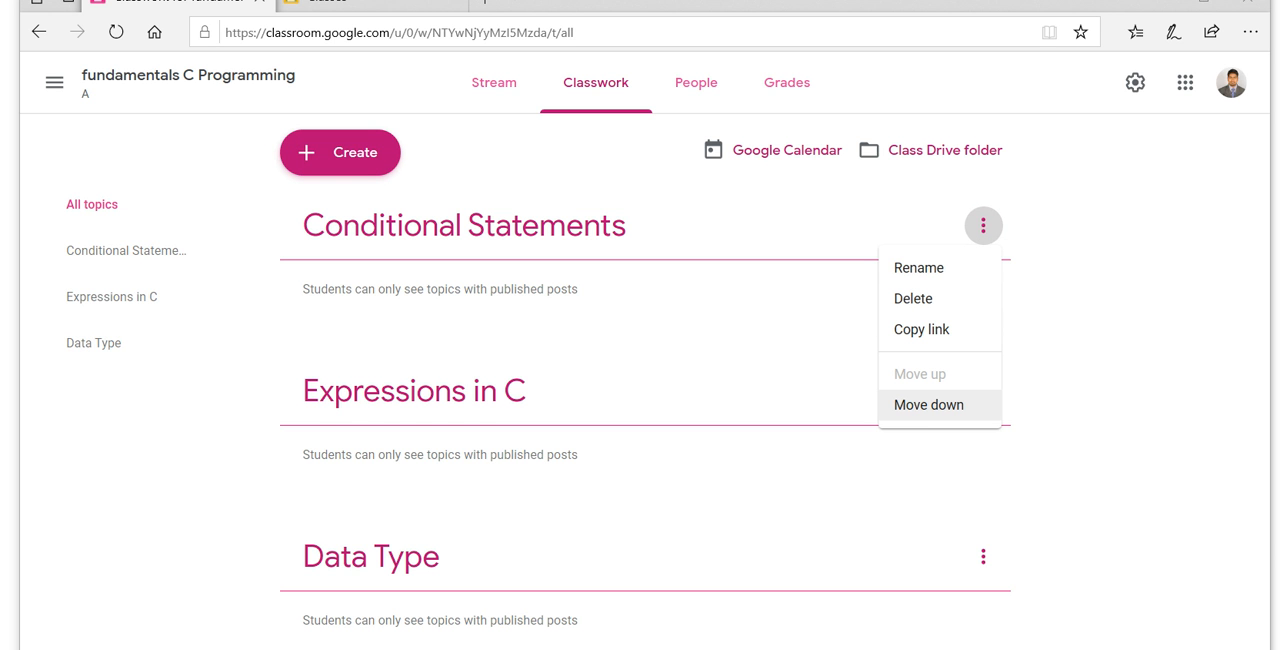
pyautogui.click(929, 405)
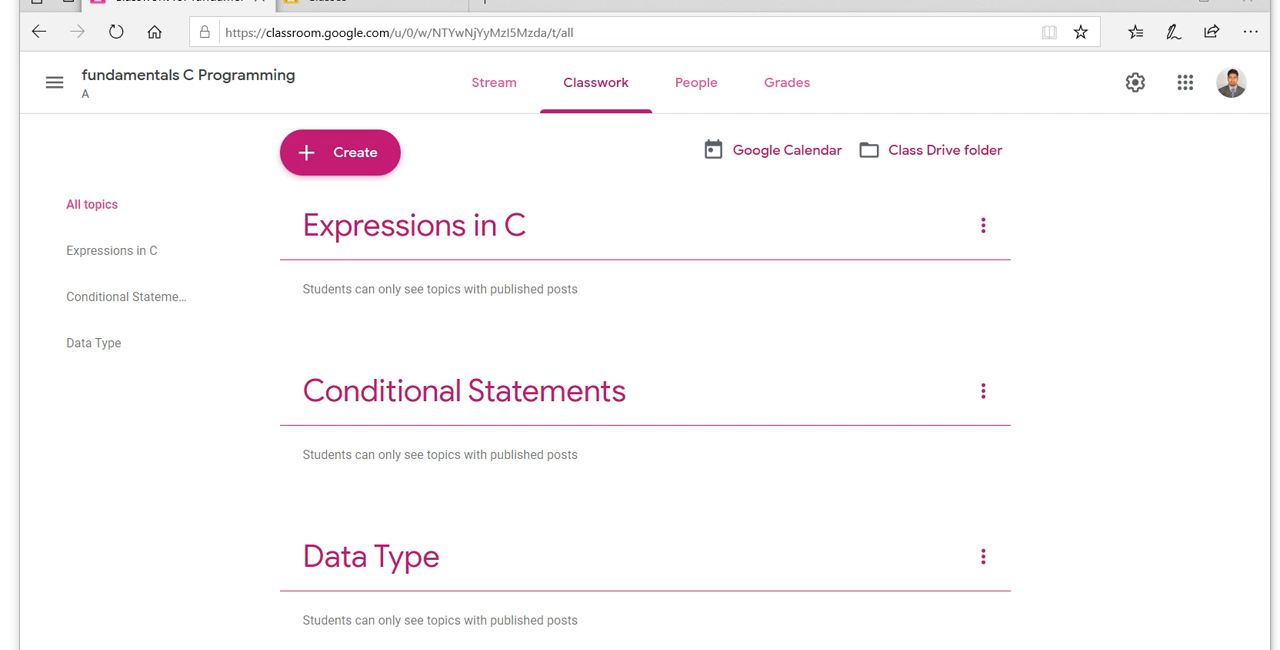
pyautogui.click(983, 391)
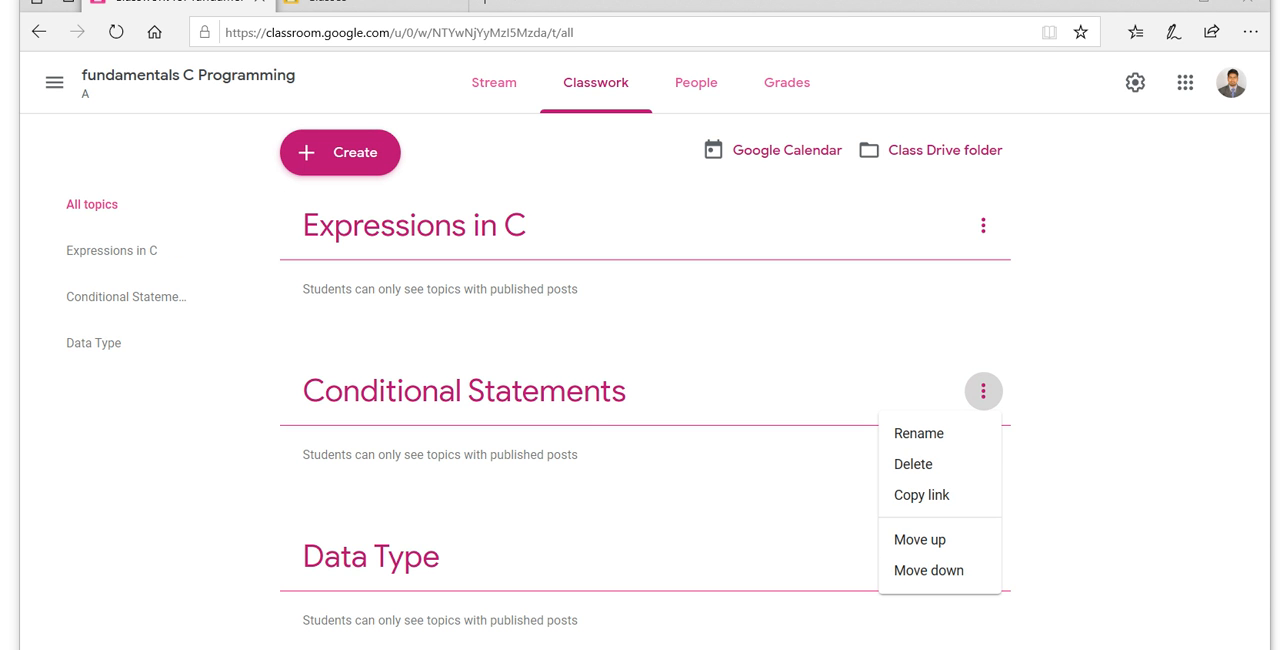
pyautogui.click(950, 570)
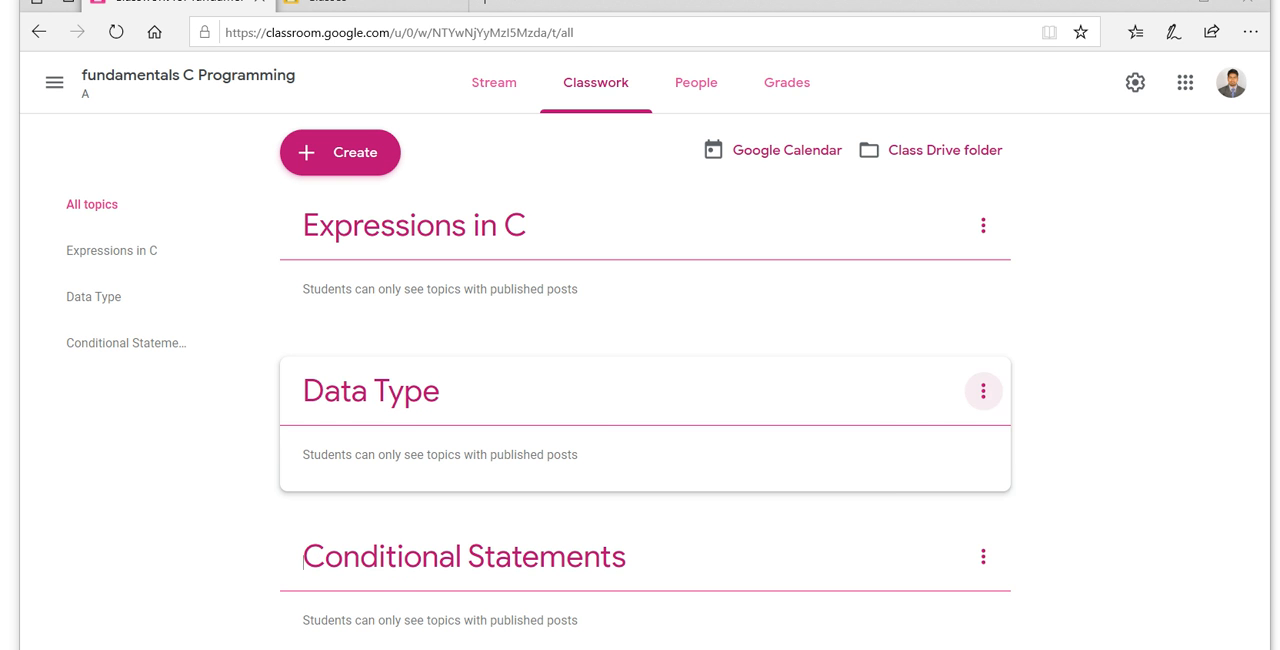
pyautogui.click(983, 391)
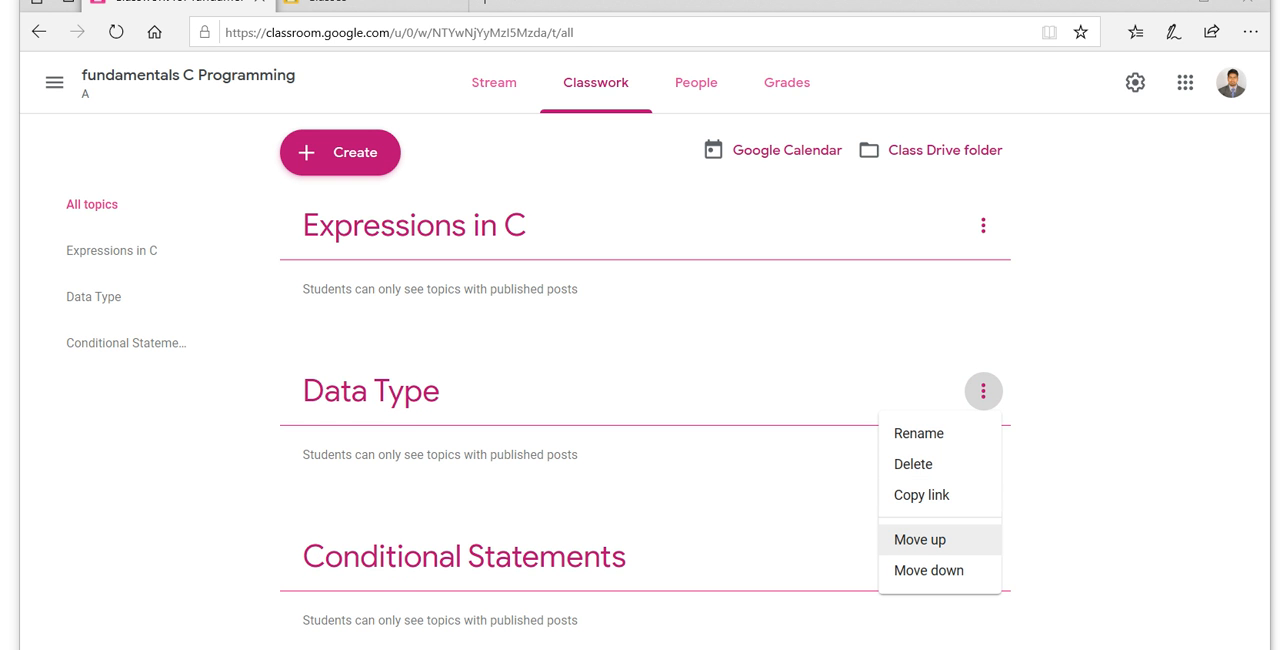
pyautogui.click(920, 539)
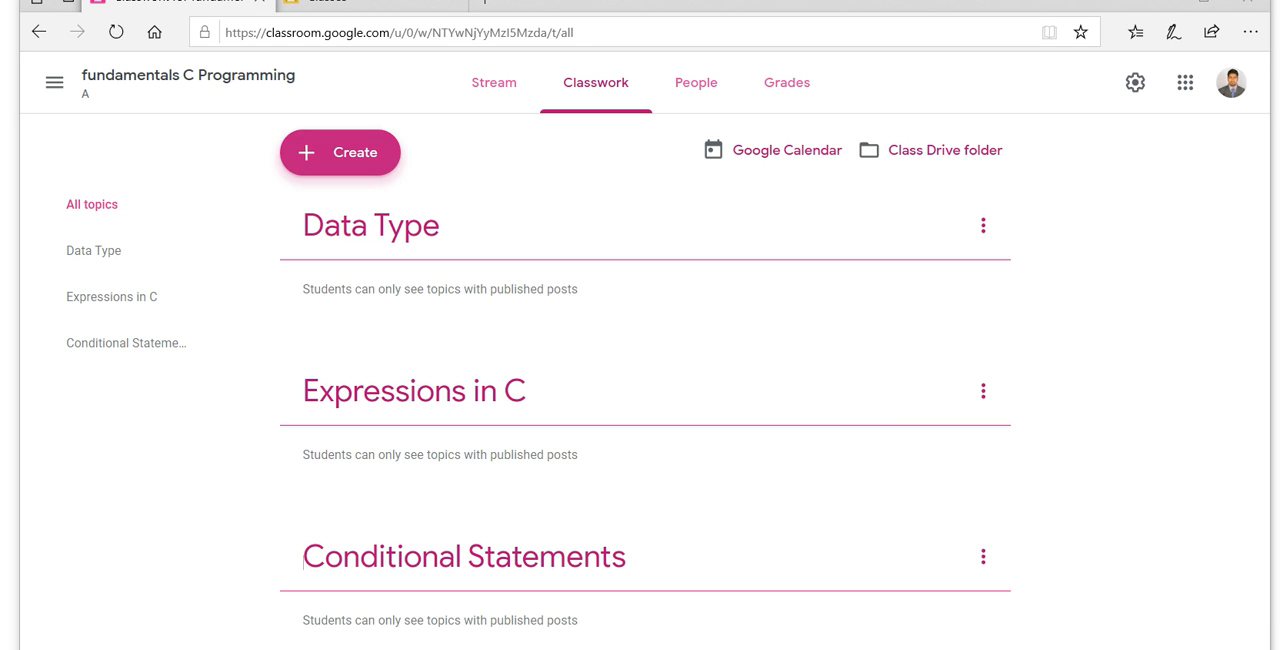
# Step: Start a new assignment, dismiss the "Post now or plan ahead" notice and activate the title field
pyautogui.click(340, 152)
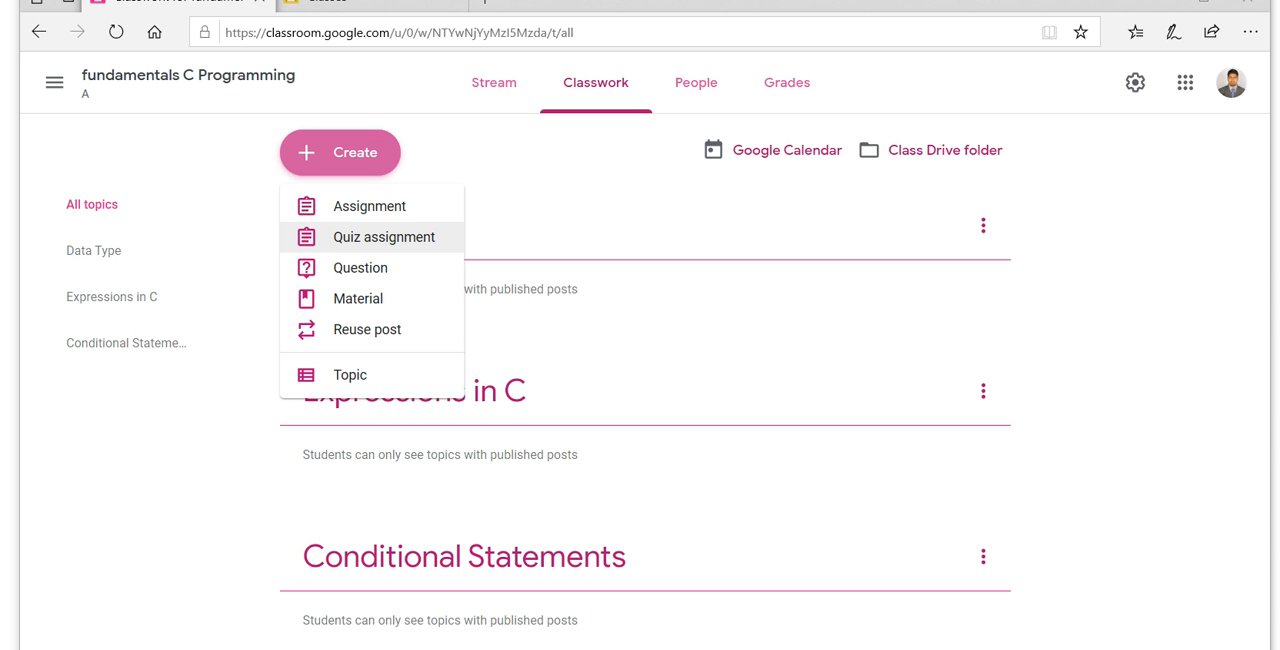
pyautogui.doubleClick(386, 206)
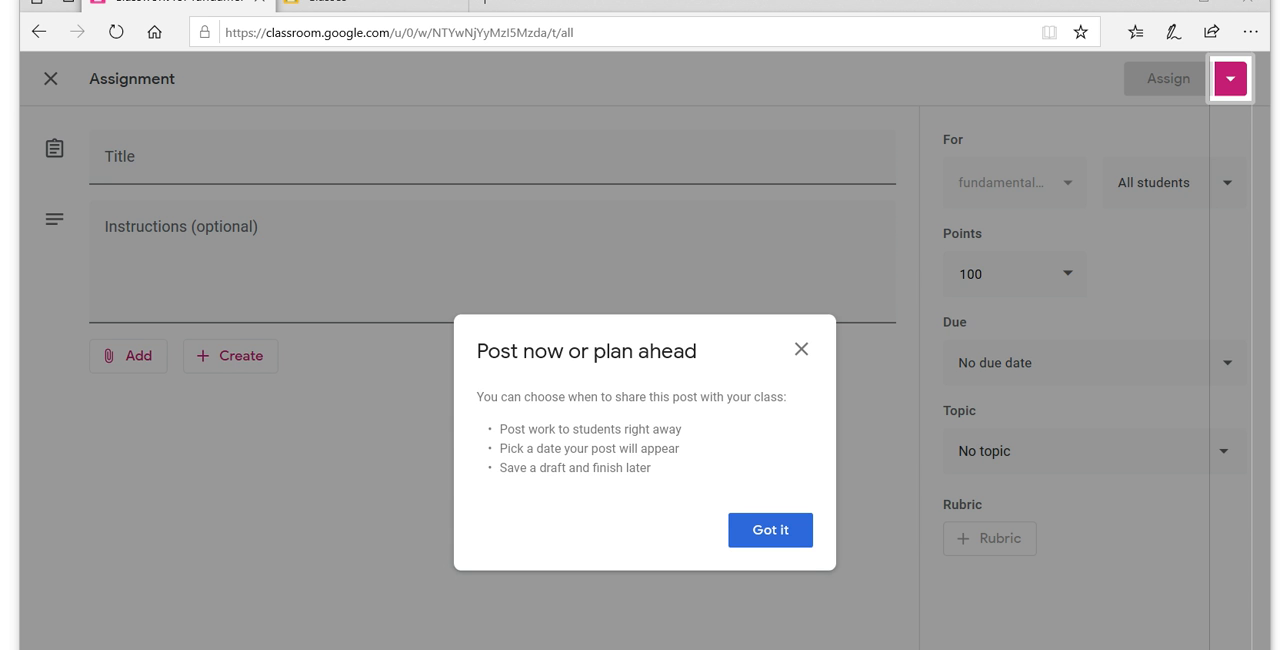
pyautogui.click(770, 530)
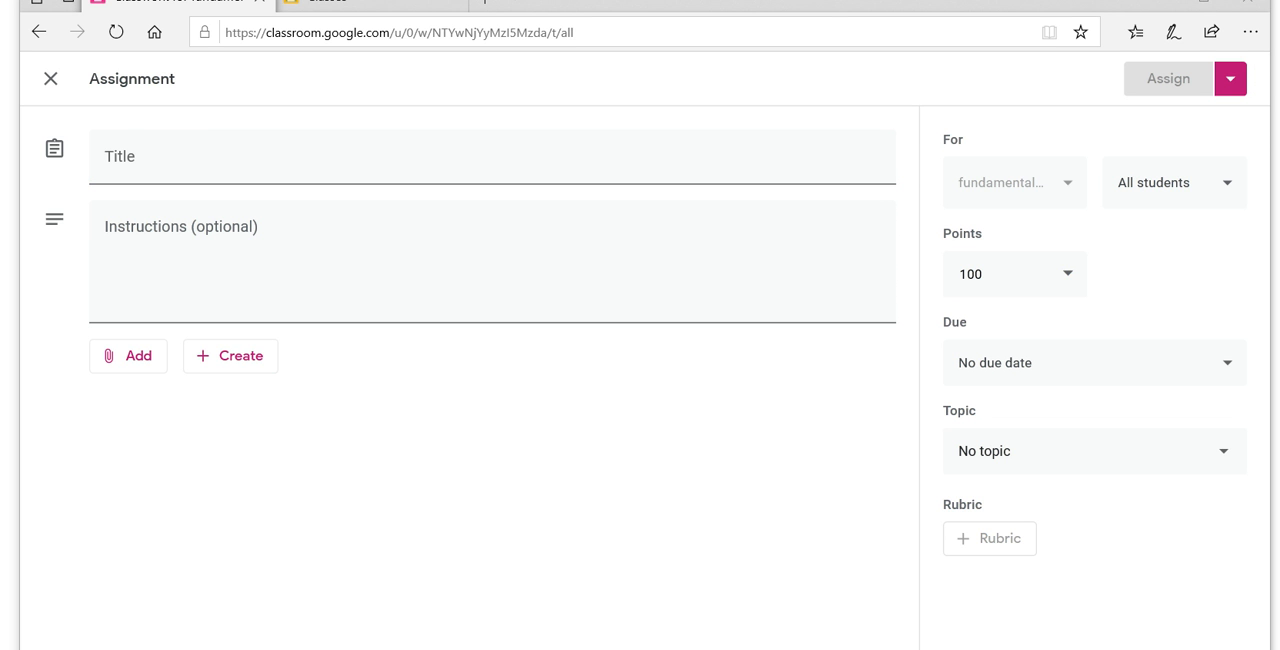
pyautogui.click(160, 162)
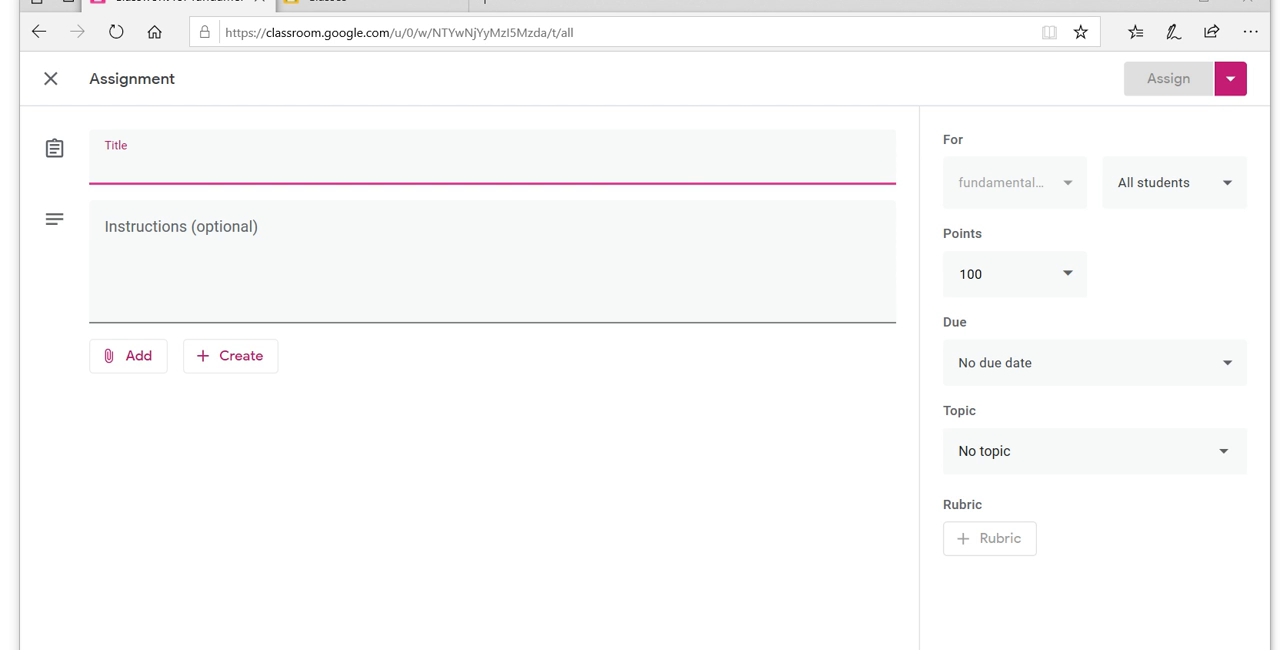
pyautogui.write('differ')
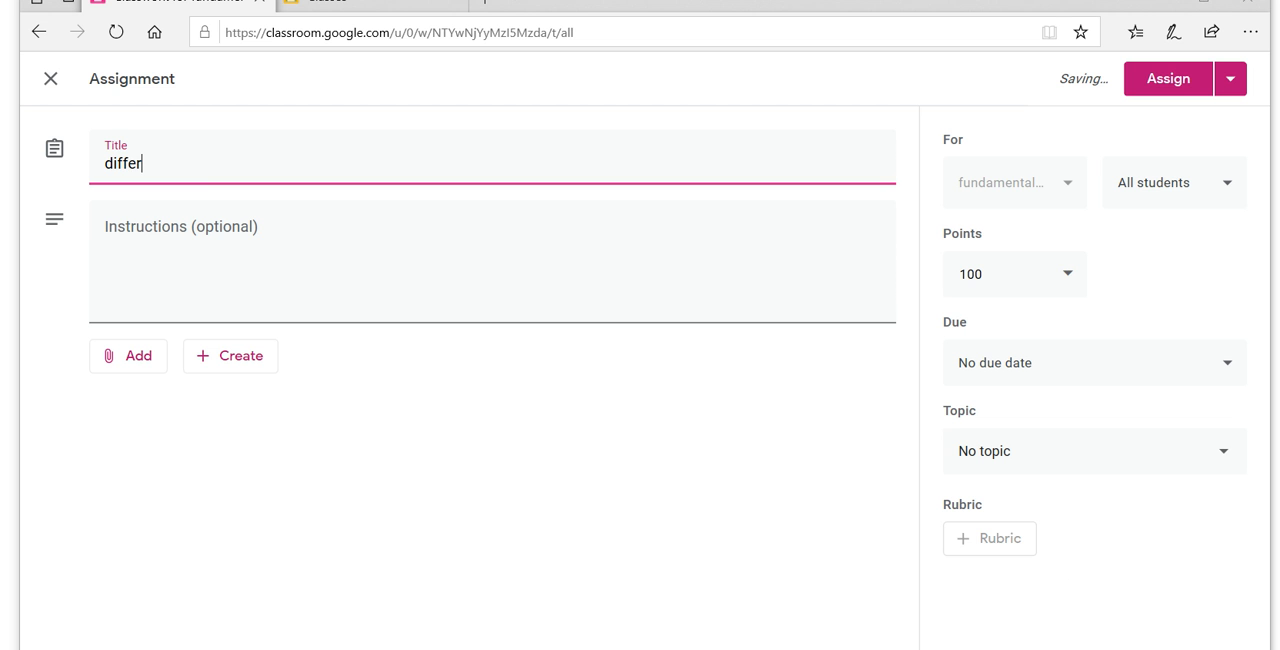
pyautogui.press('BackSpace')
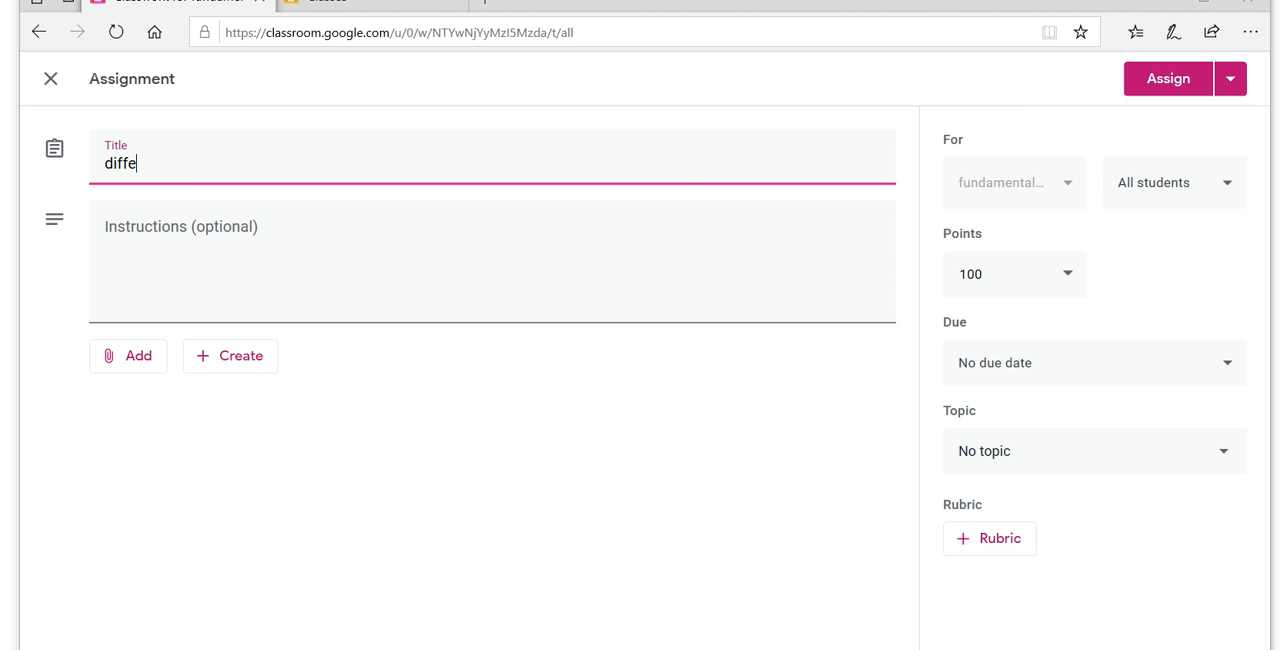
pyautogui.press('BackSpace')
pyautogui.press('BackSpace')
pyautogui.press('BackSpace')
pyautogui.press('BackSpace')
pyautogui.press('BackSpace')
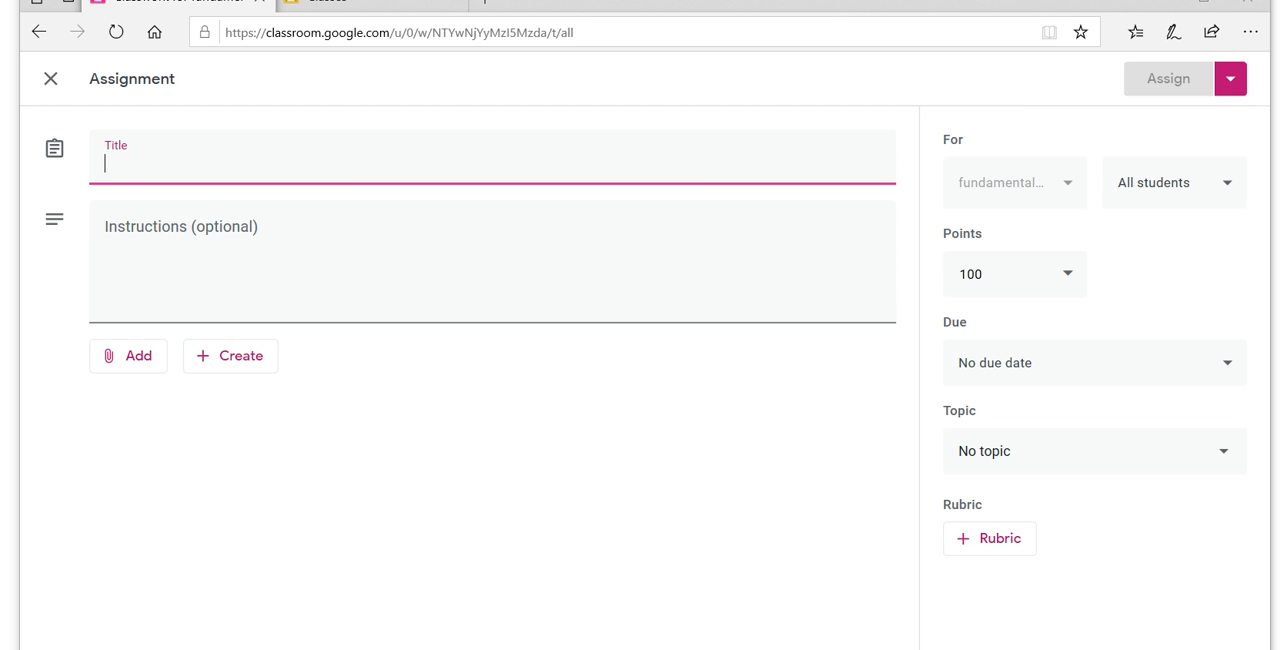
# Step: Title the assignment "what is the difference between int and float datatype?"
pyautogui.write('what')
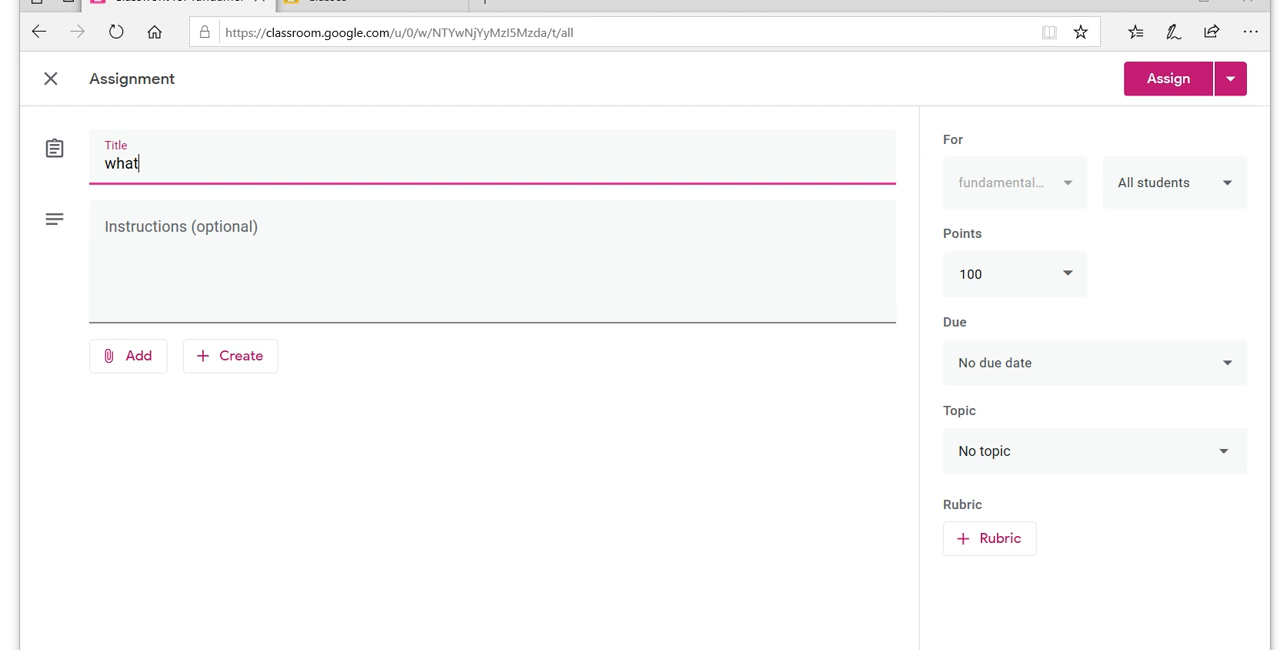
pyautogui.write(' is the difference ')
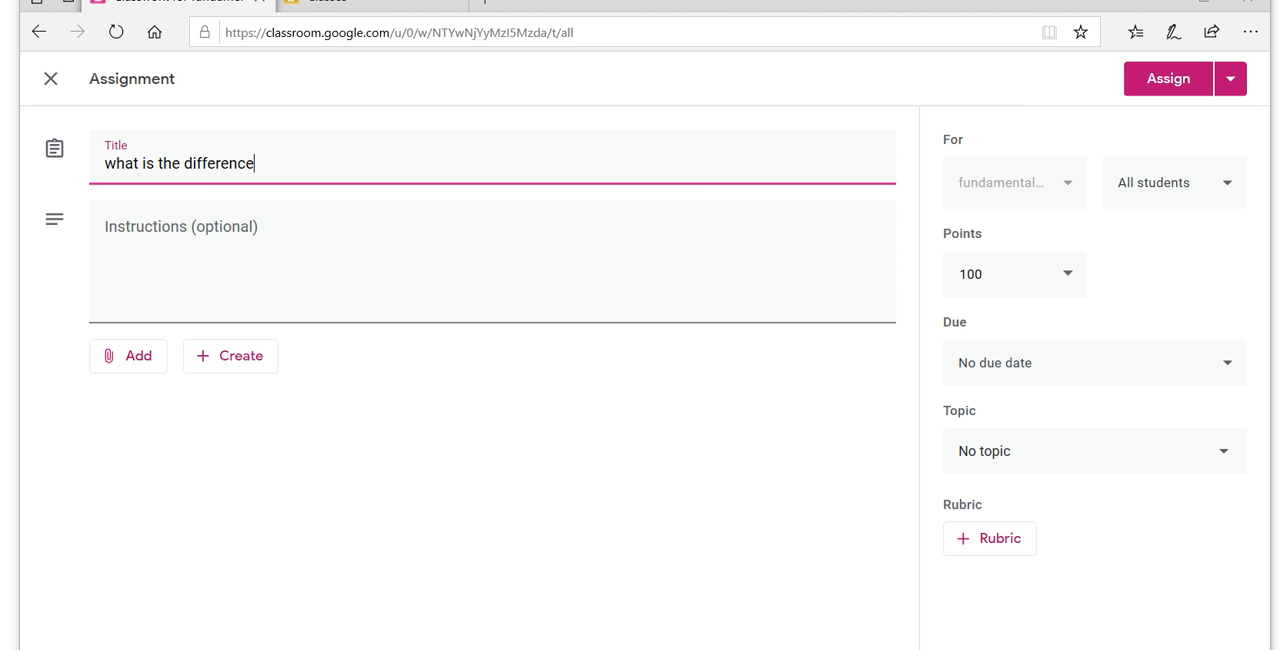
pyautogui.write('between int and')
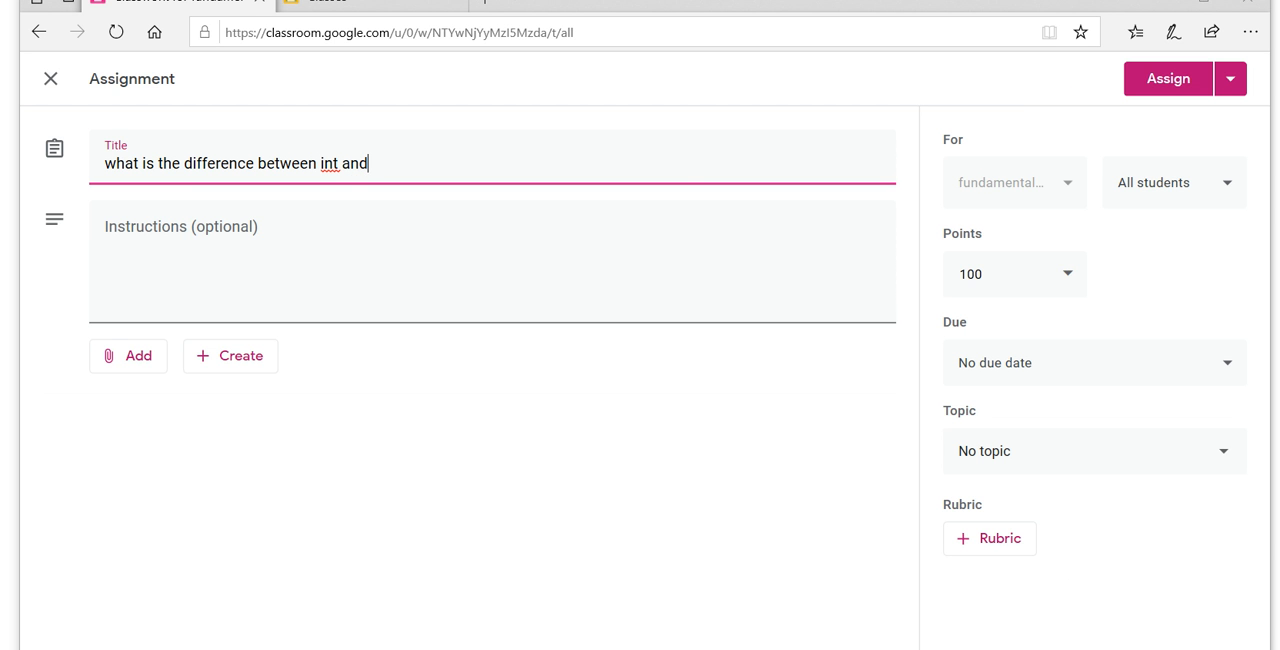
pyautogui.write(' float datatyp')
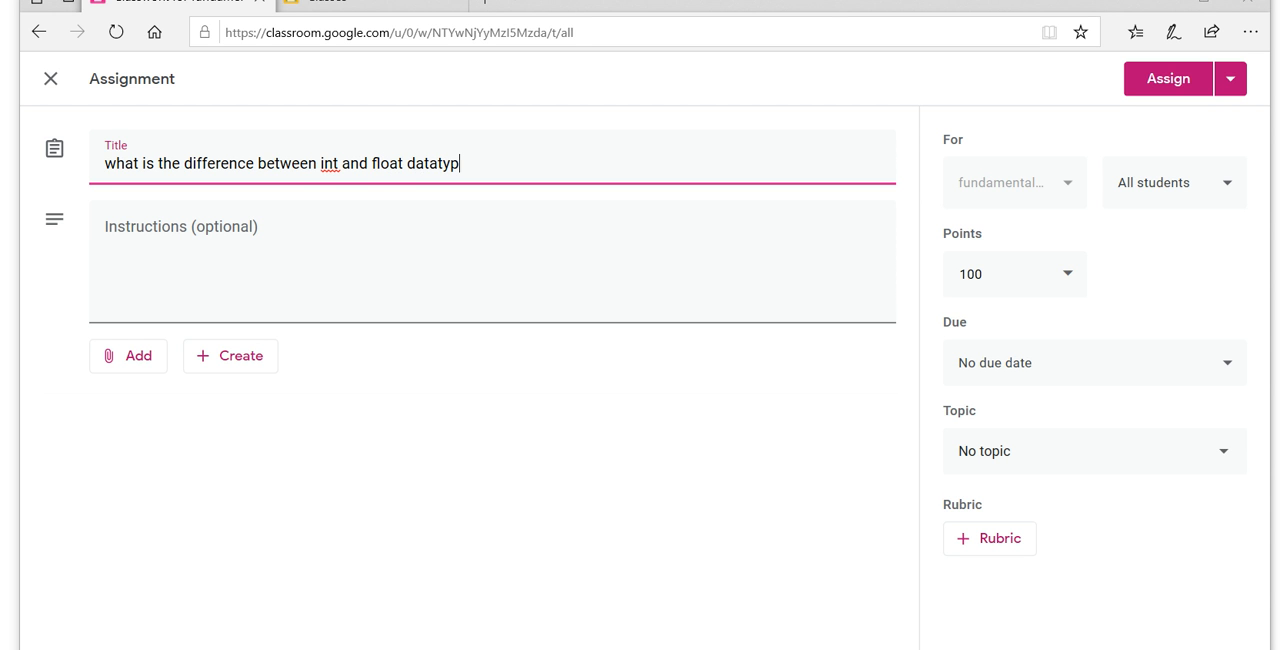
pyautogui.write('e/')
pyautogui.press('BackSpace')
pyautogui.write('?')
# Step: Enter "Write minimum 100words" as the assignment's instructions
pyautogui.click(492, 262)
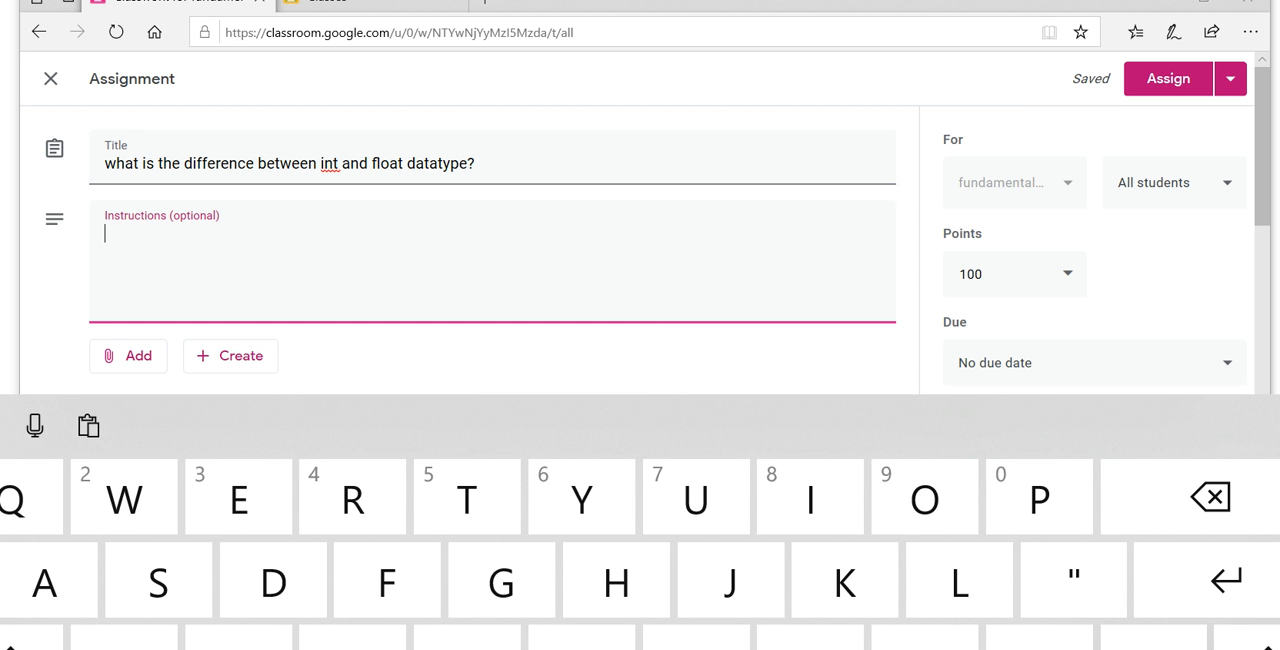
pyautogui.write('Srite')
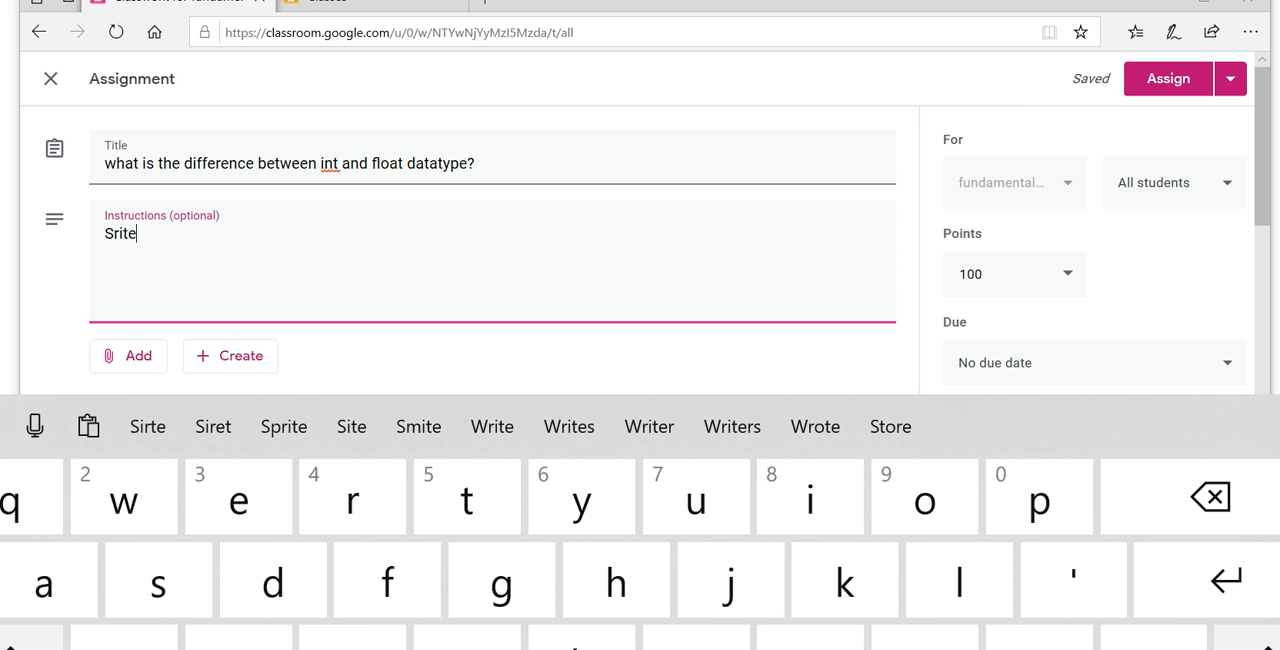
pyautogui.press('BackSpace')
pyautogui.press('BackSpace')
pyautogui.press('BackSpace')
pyautogui.press('BackSpace')
pyautogui.press('BackSpace')
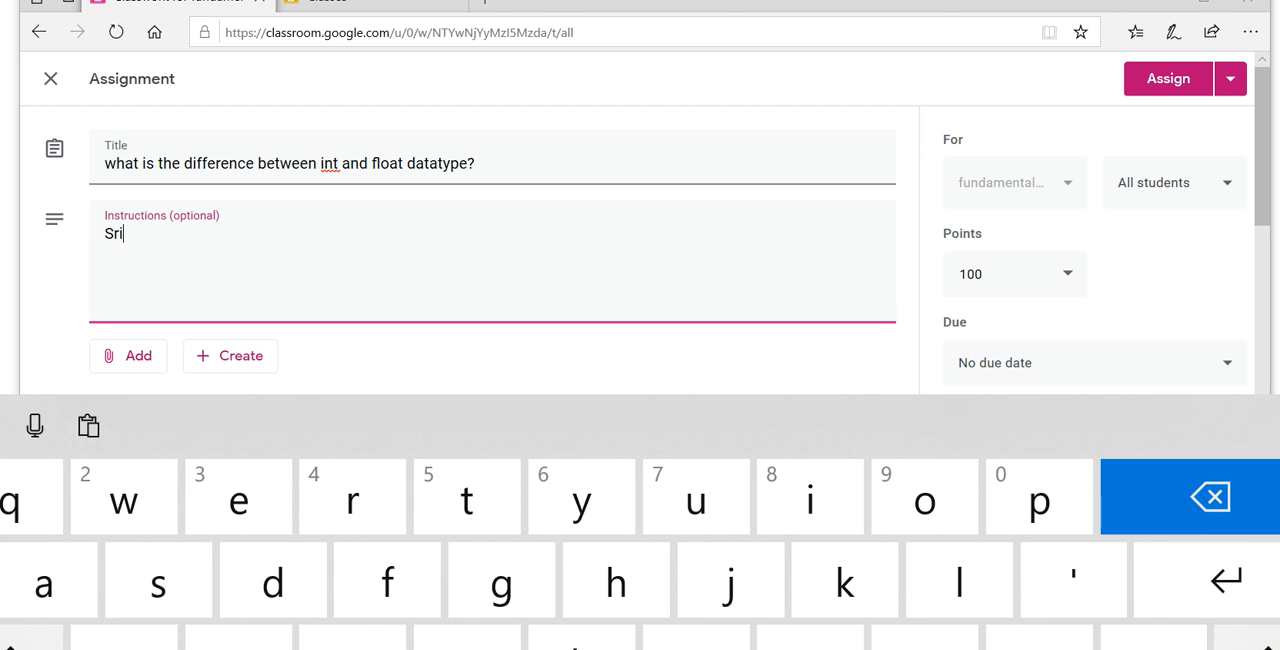
pyautogui.write('Write')
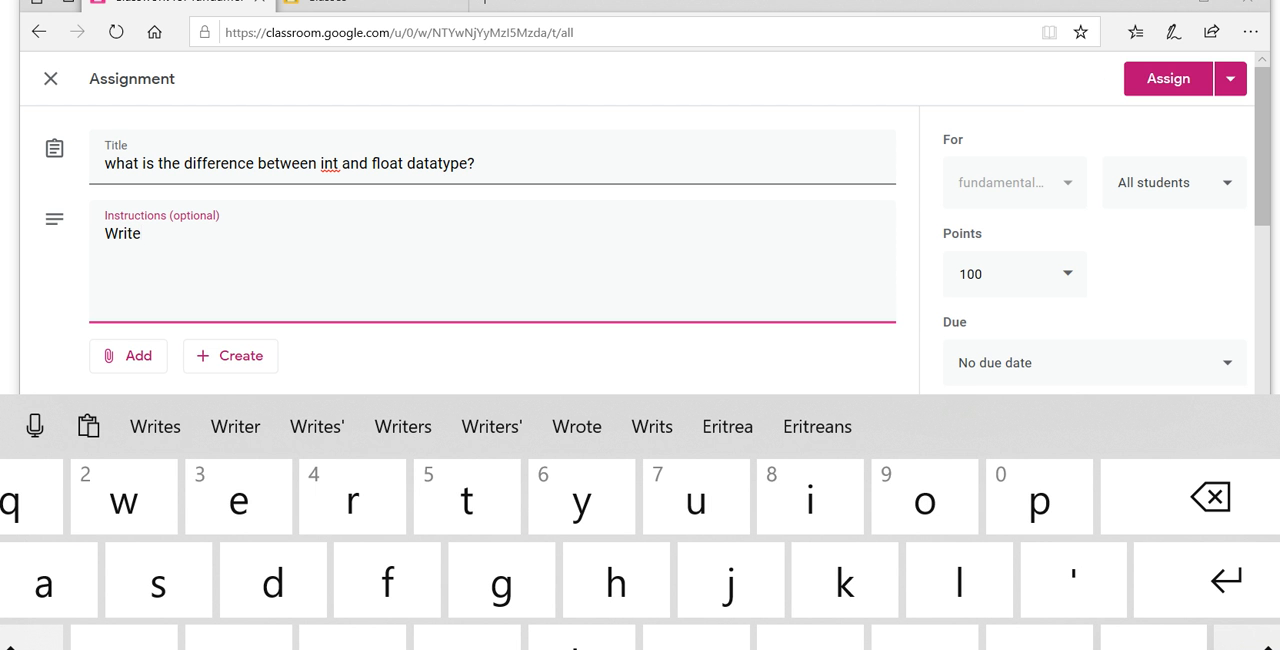
pyautogui.write('mini')
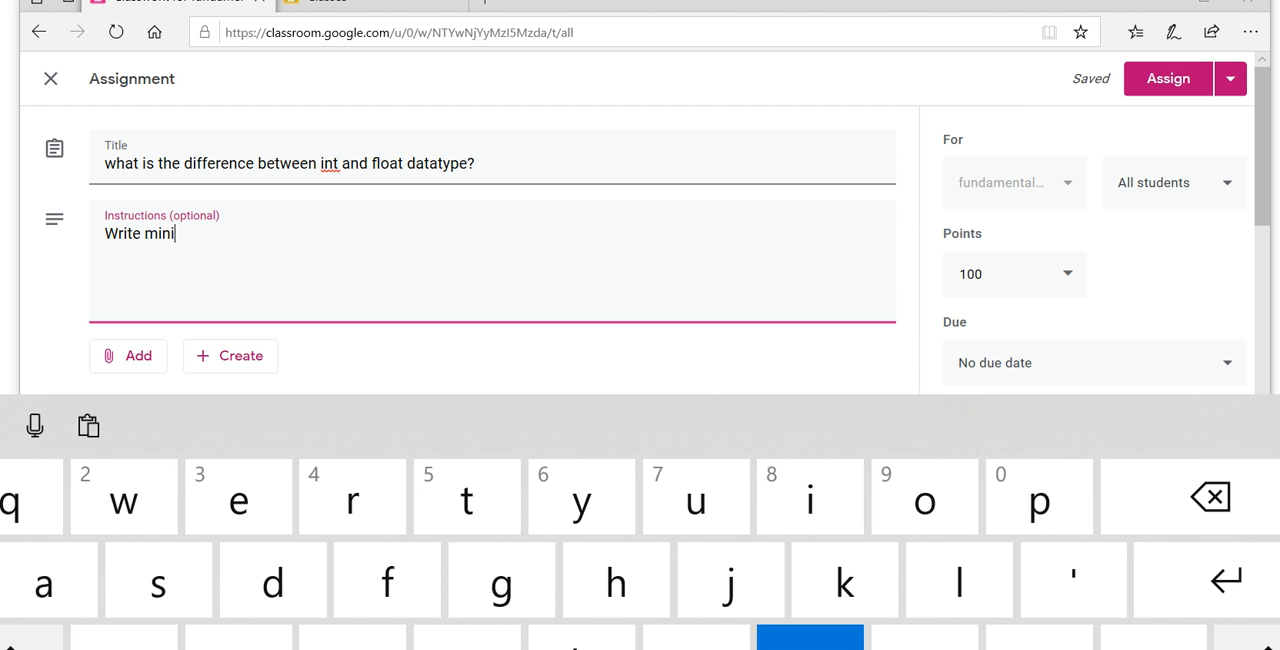
pyautogui.write('mum ')
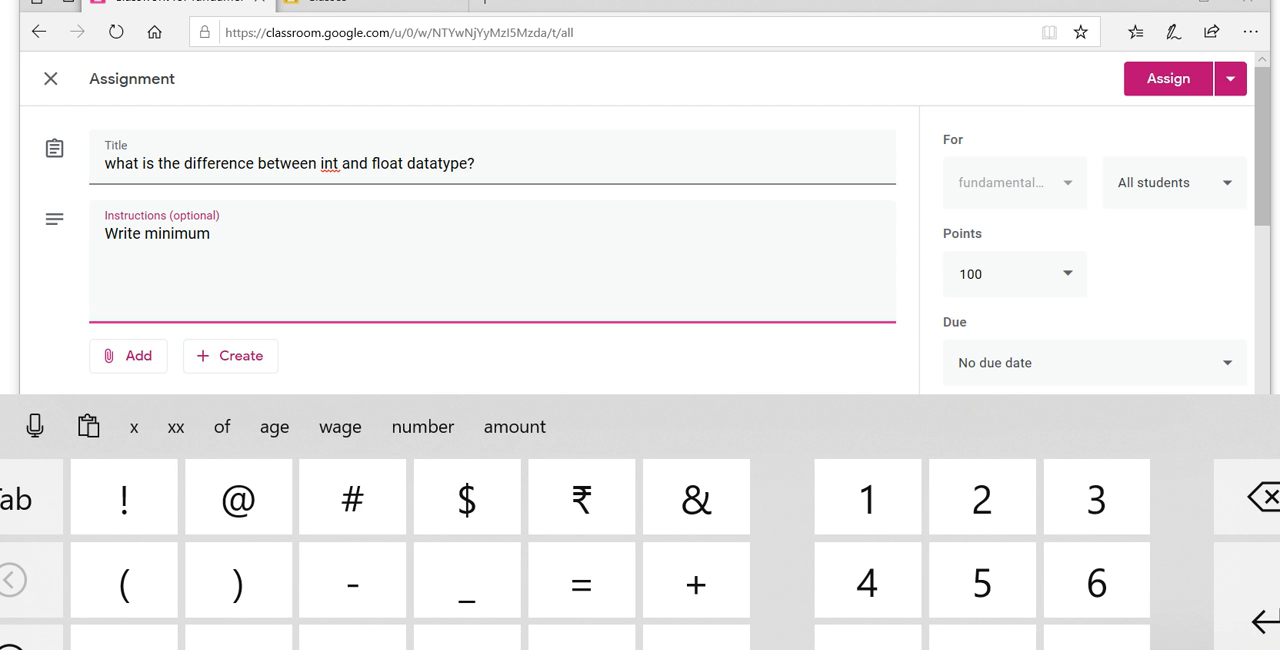
pyautogui.write('100')
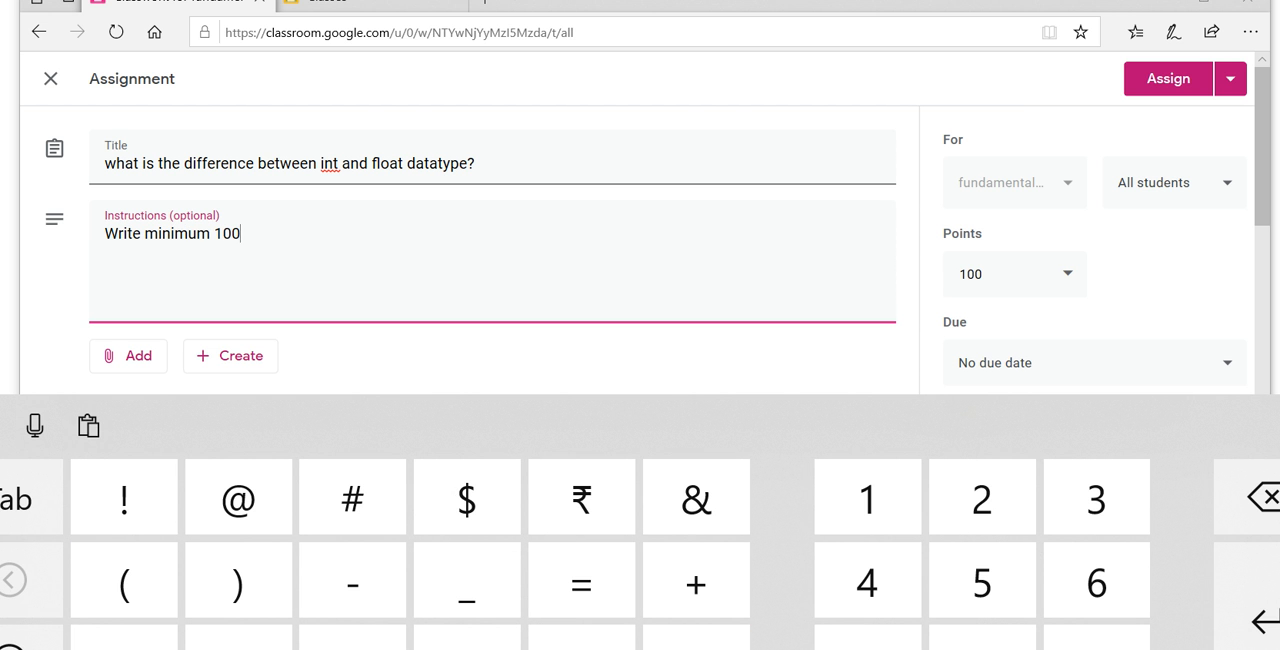
pyautogui.write('words')
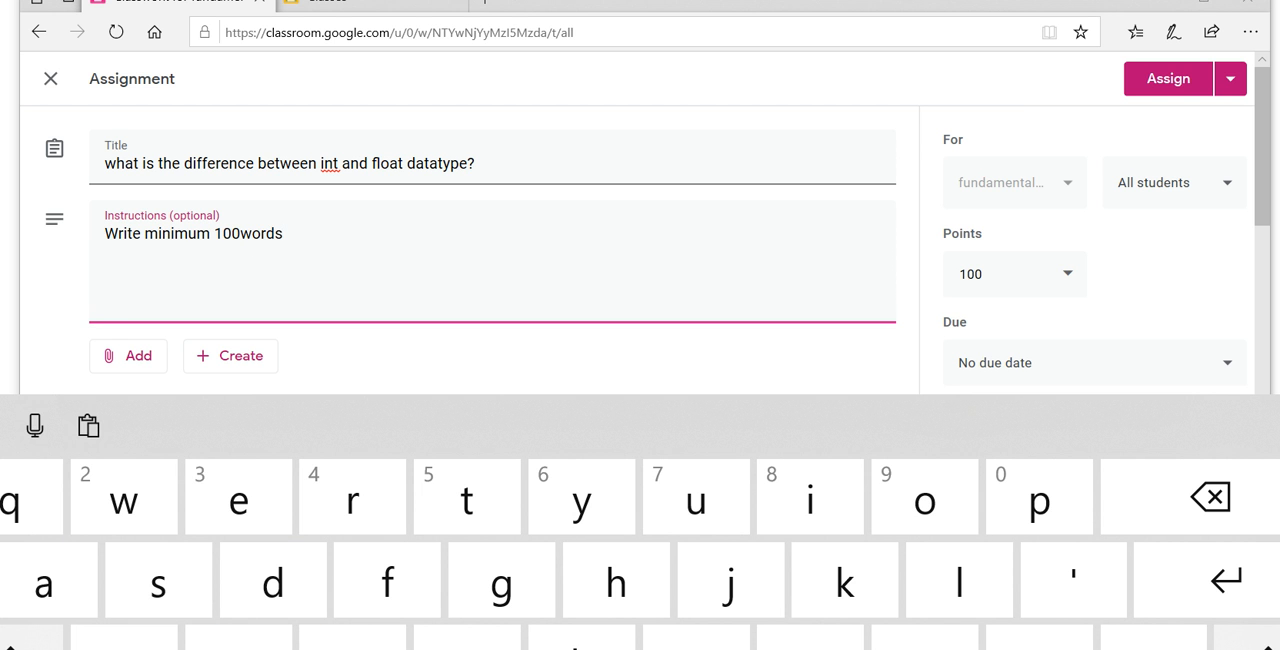
pyautogui.click(1275, 425)
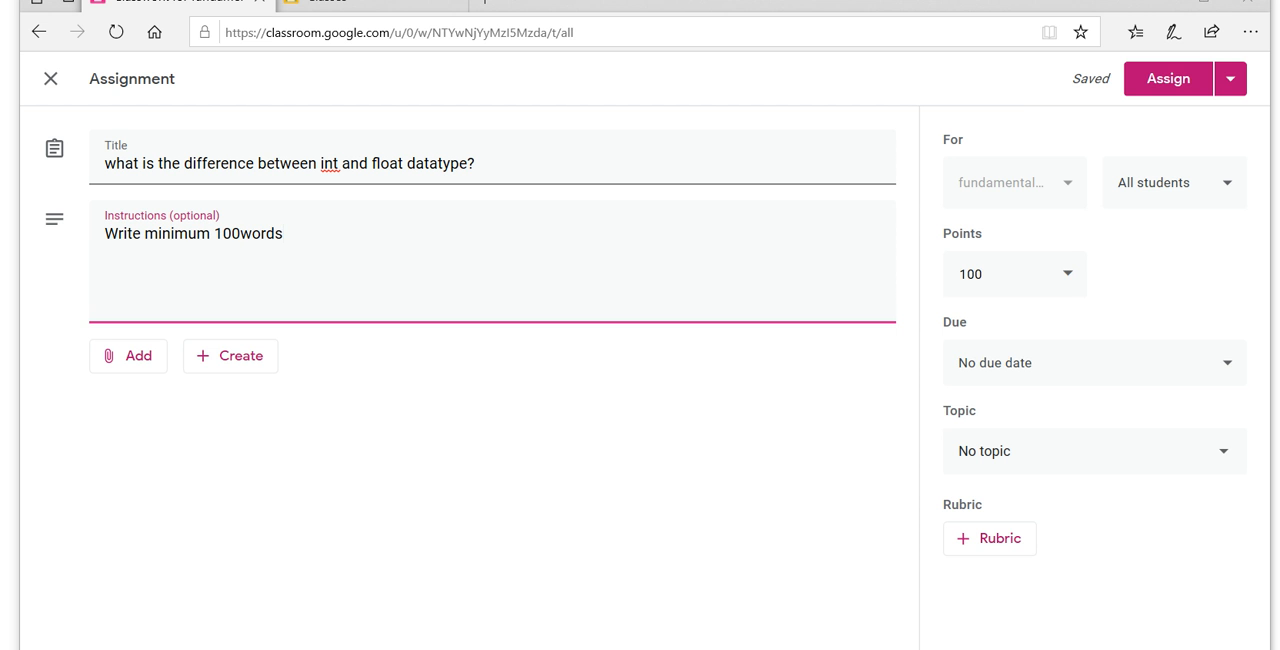
# Step: Set the assignment's due date to Mar 28, 2020 with a due time of 11:59 PM
pyautogui.click(958, 362)
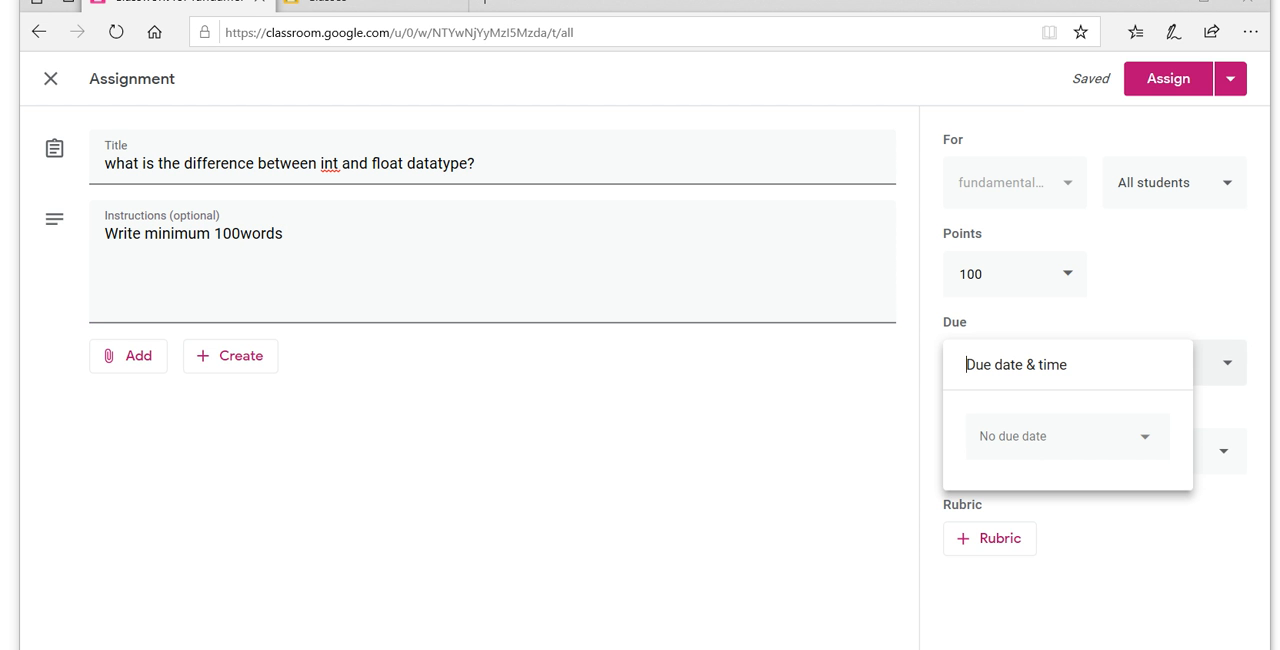
pyautogui.click(1013, 436)
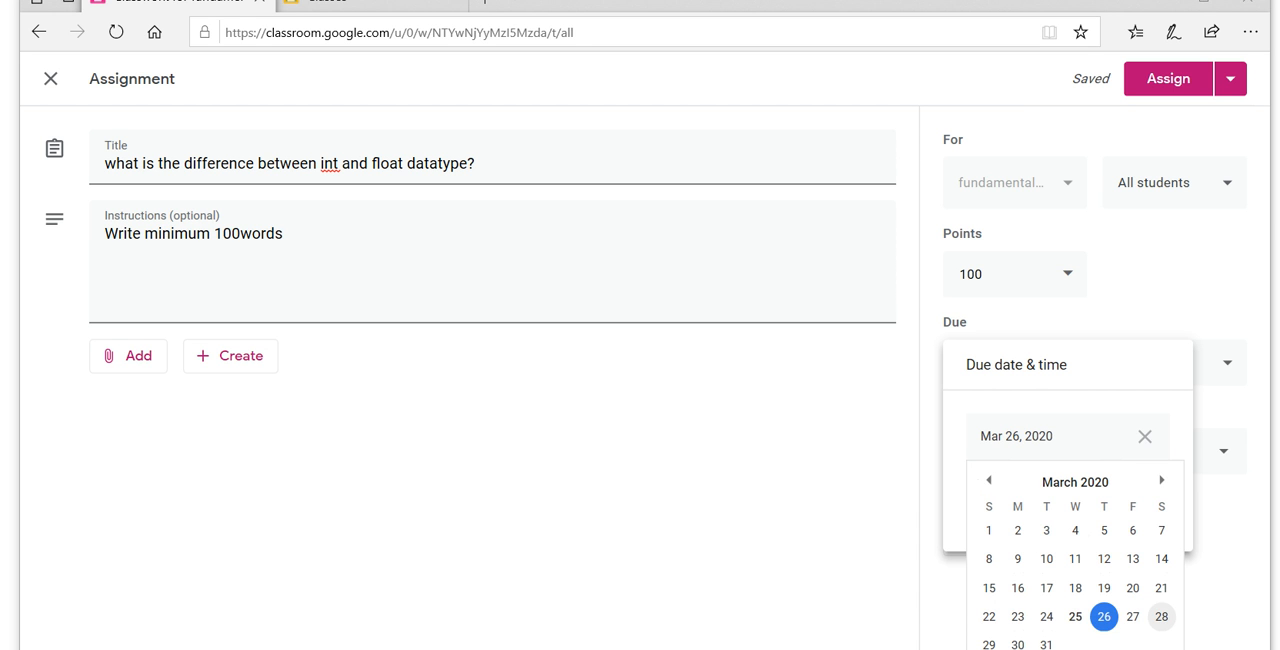
pyautogui.click(1161, 616)
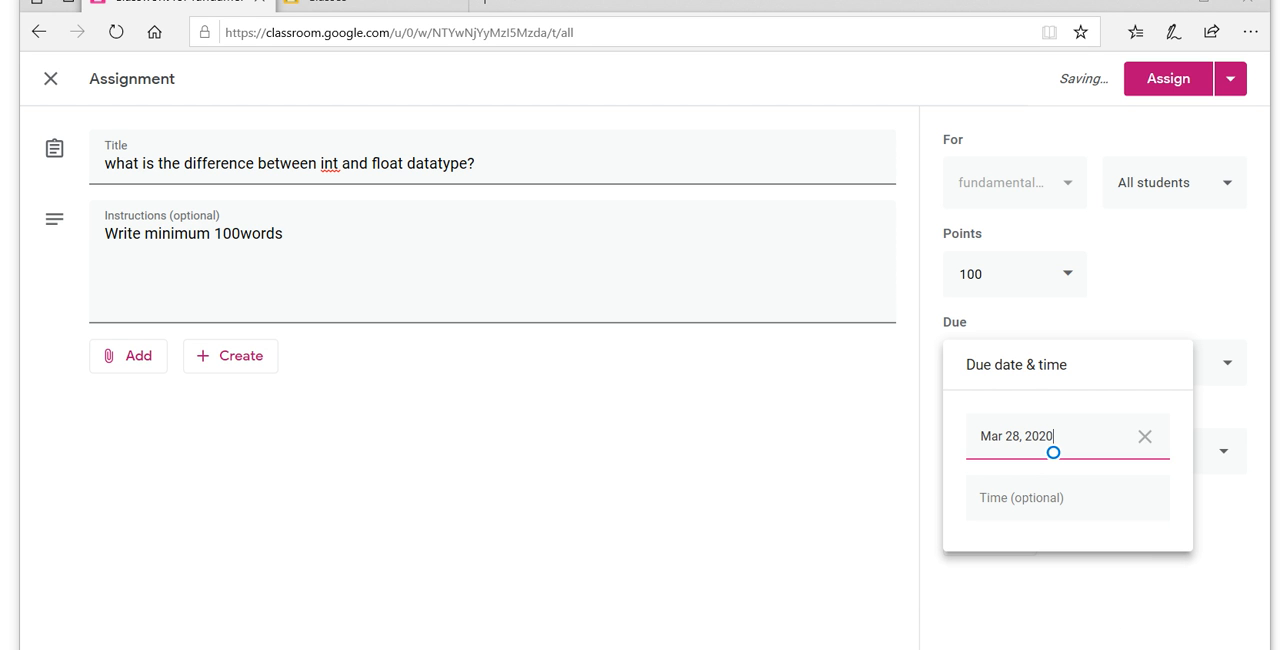
pyautogui.click(1020, 497)
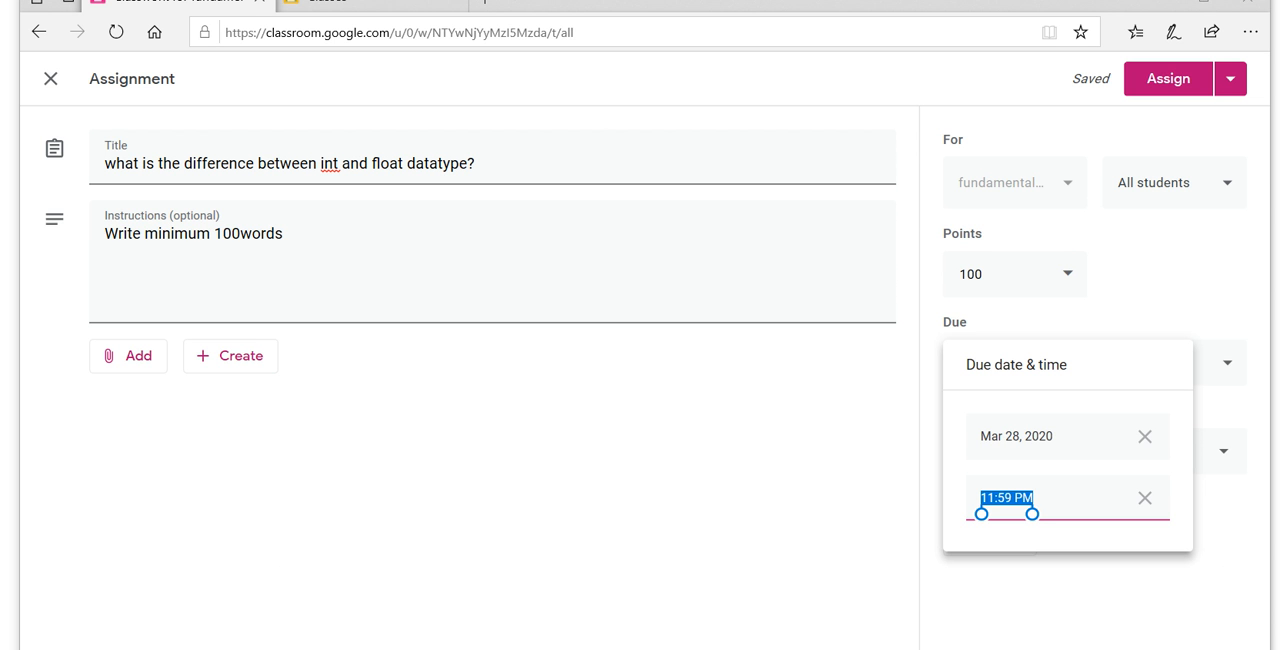
pyautogui.click(1066, 601)
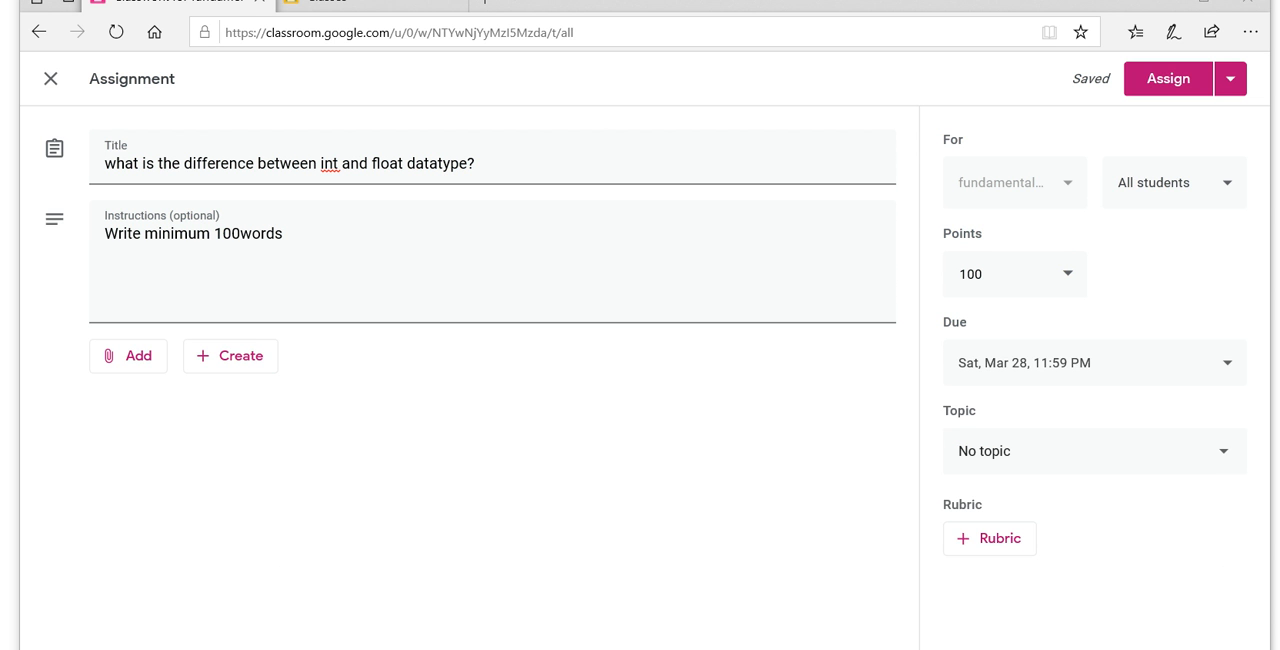
# Step: File the assignment under the Data Type topic and assign it to all students
pyautogui.click(1094, 451)
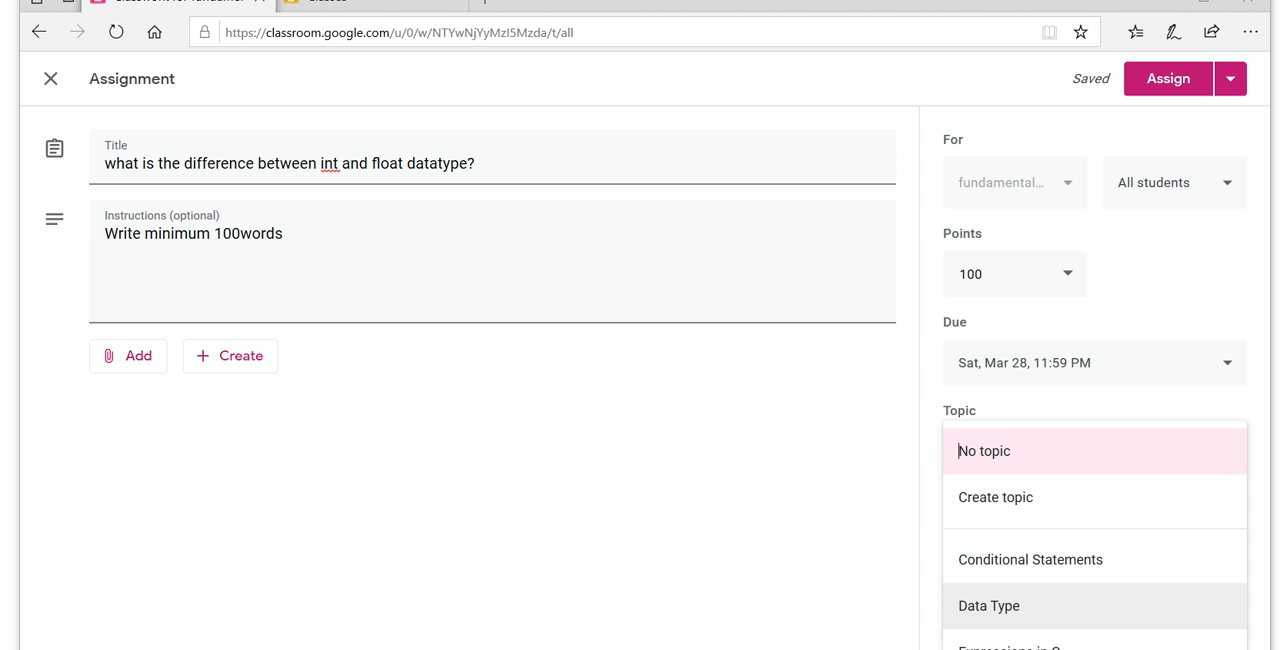
pyautogui.click(1040, 606)
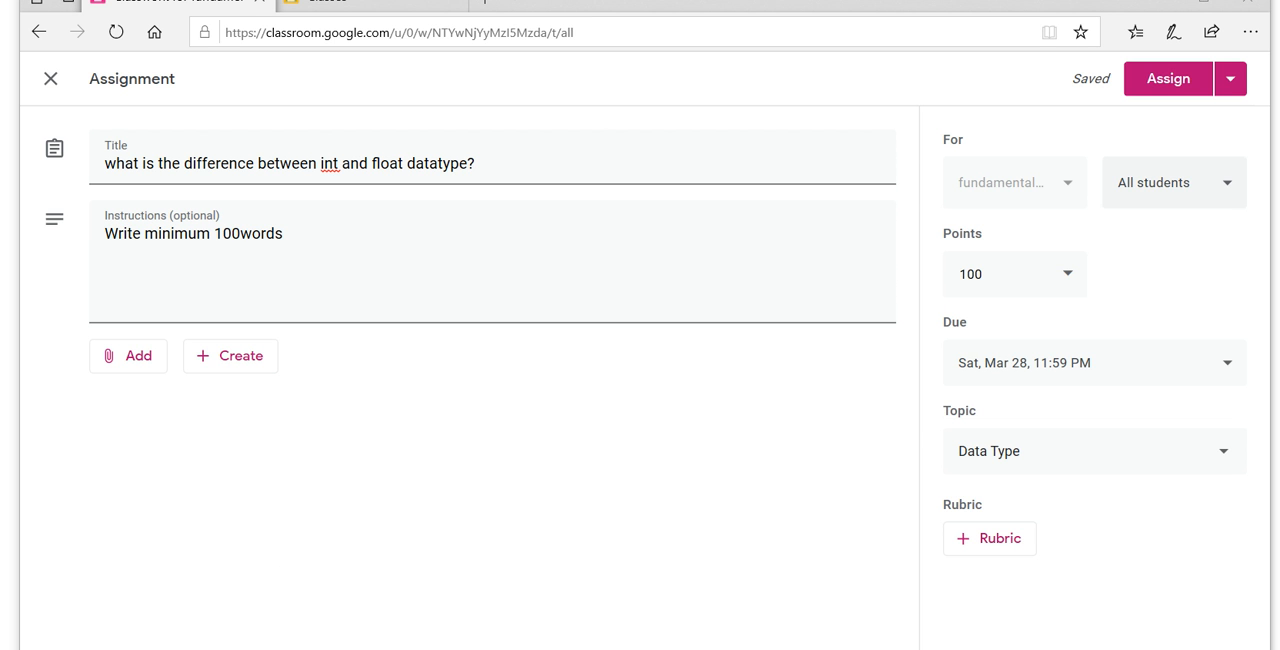
pyautogui.click(1230, 186)
pyautogui.click(1230, 186)
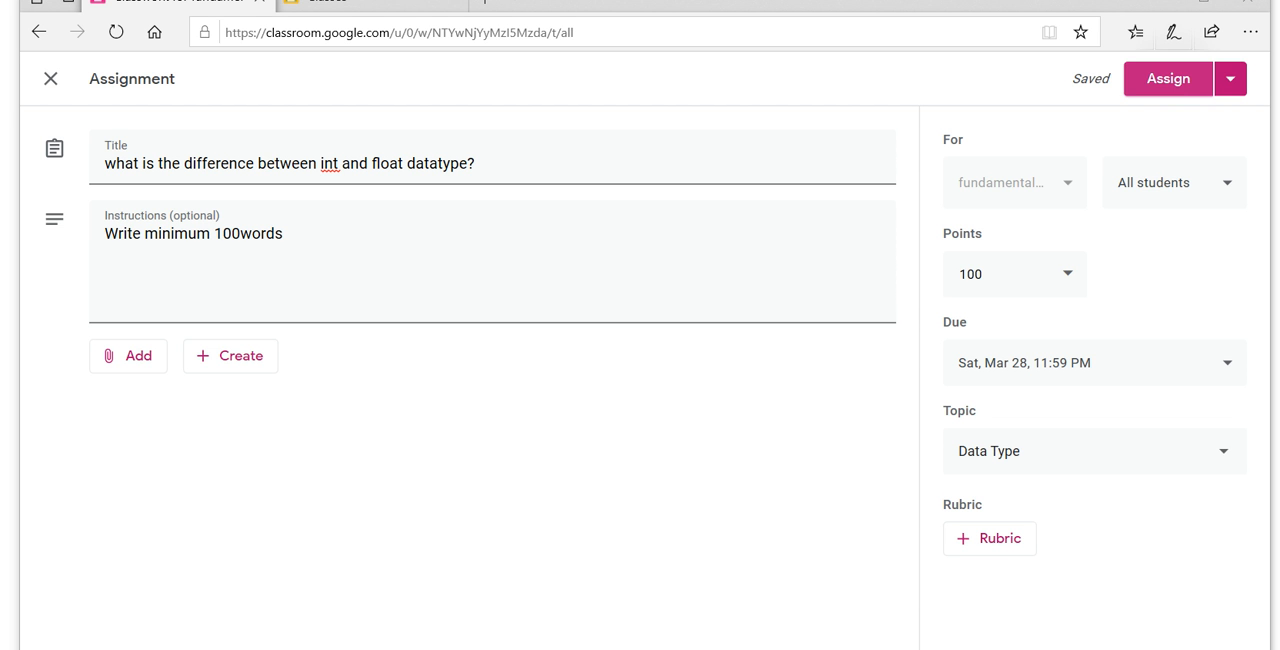
pyautogui.click(1168, 78)
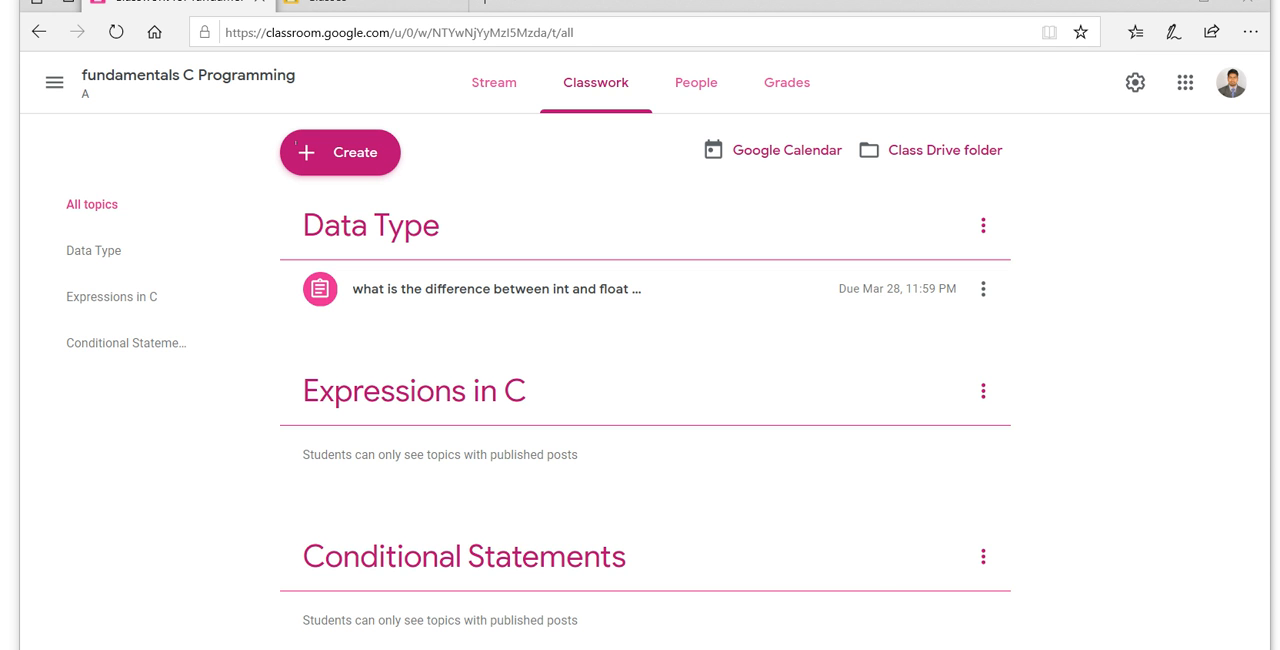
# Step: Start a new quiz assignment from the classwork page and dismiss the "Add or create materials" notice
pyautogui.click(983, 391)
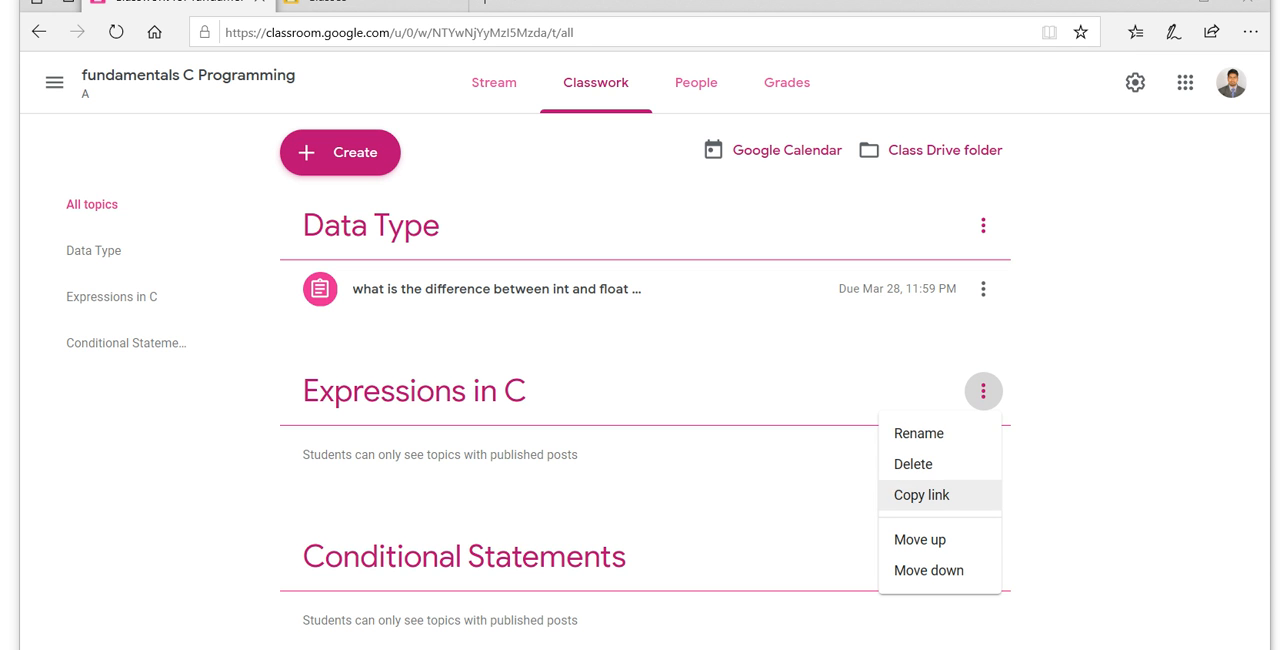
pyautogui.click(340, 153)
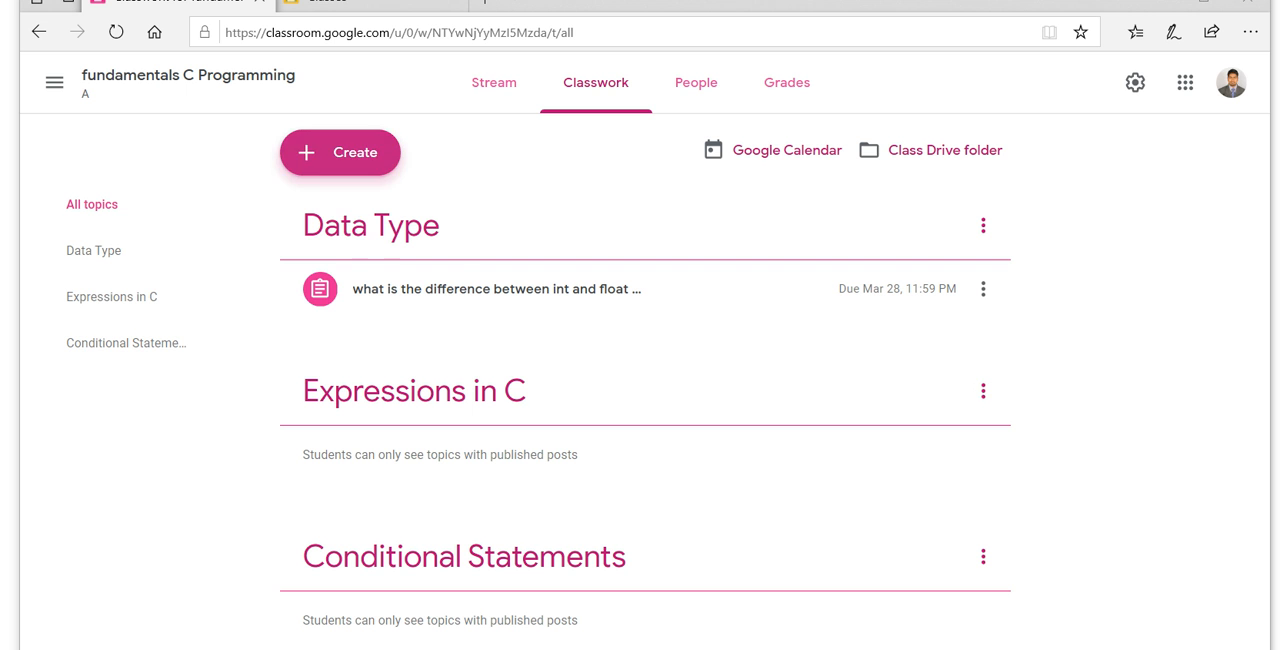
pyautogui.click(340, 152)
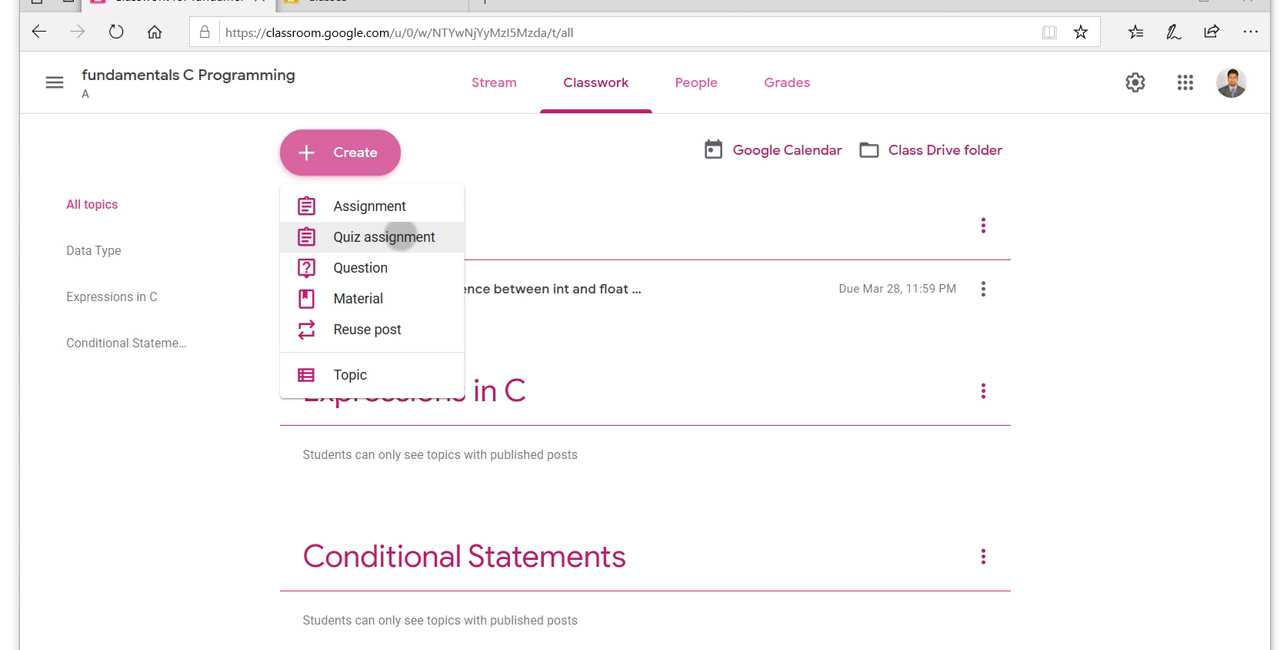
pyautogui.doubleClick(405, 237)
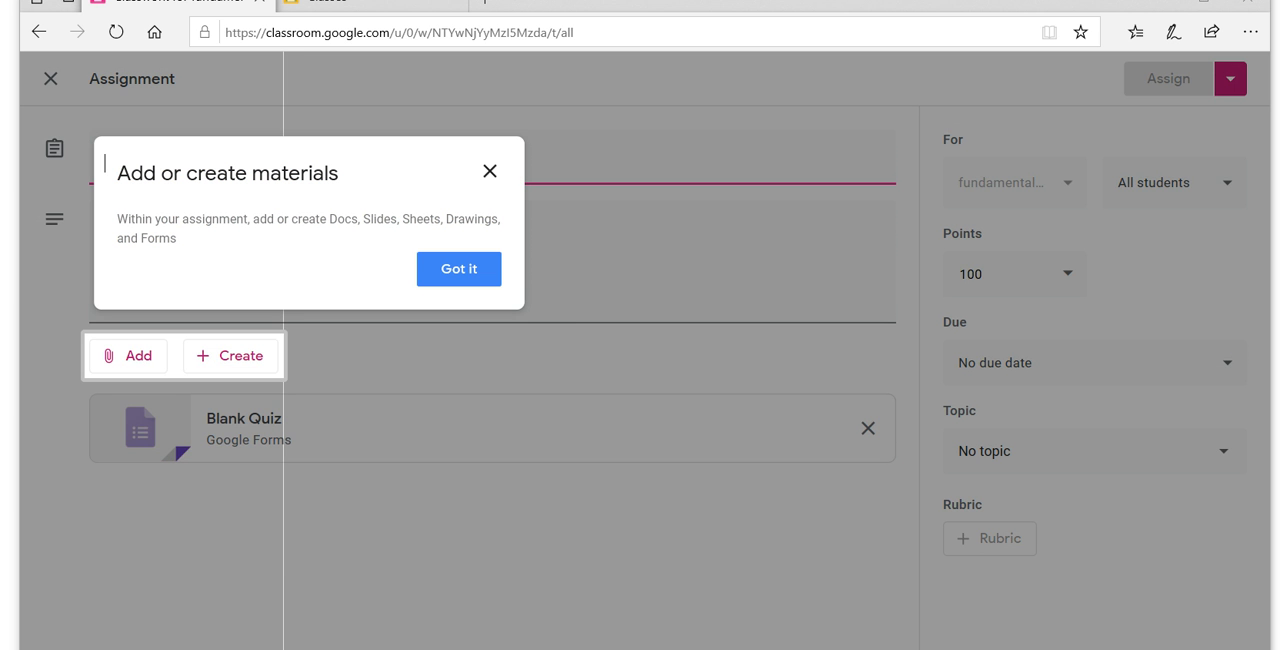
pyautogui.click(490, 171)
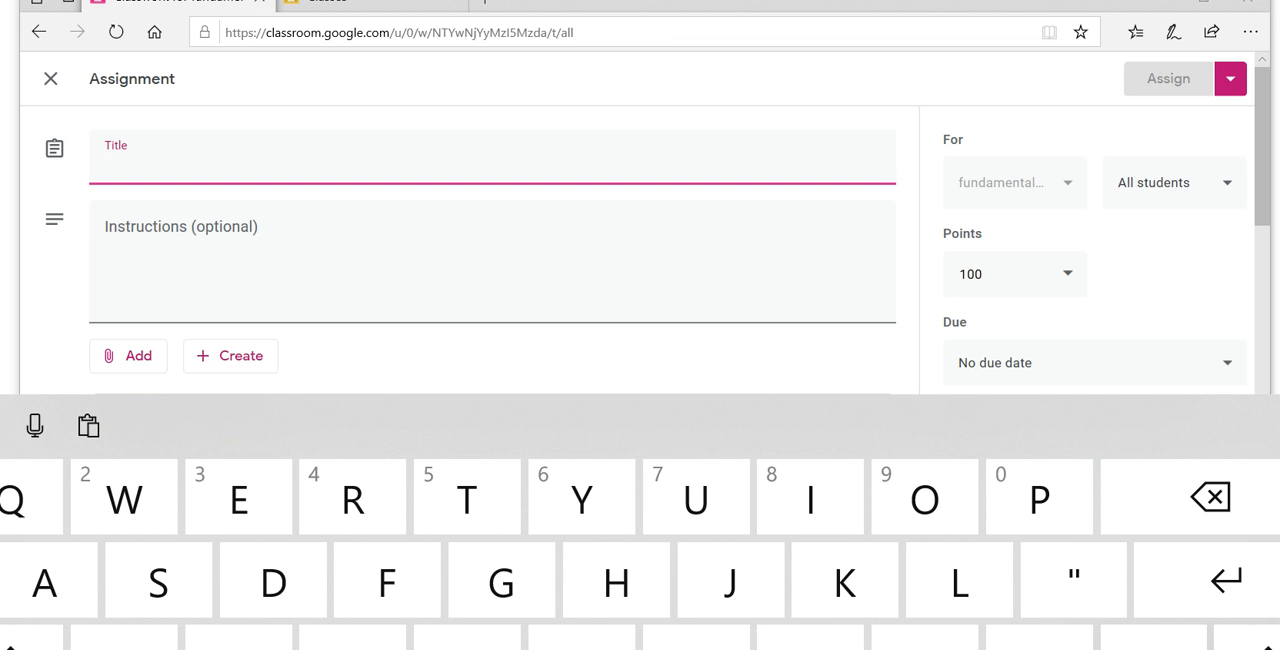
pyautogui.click(1275, 425)
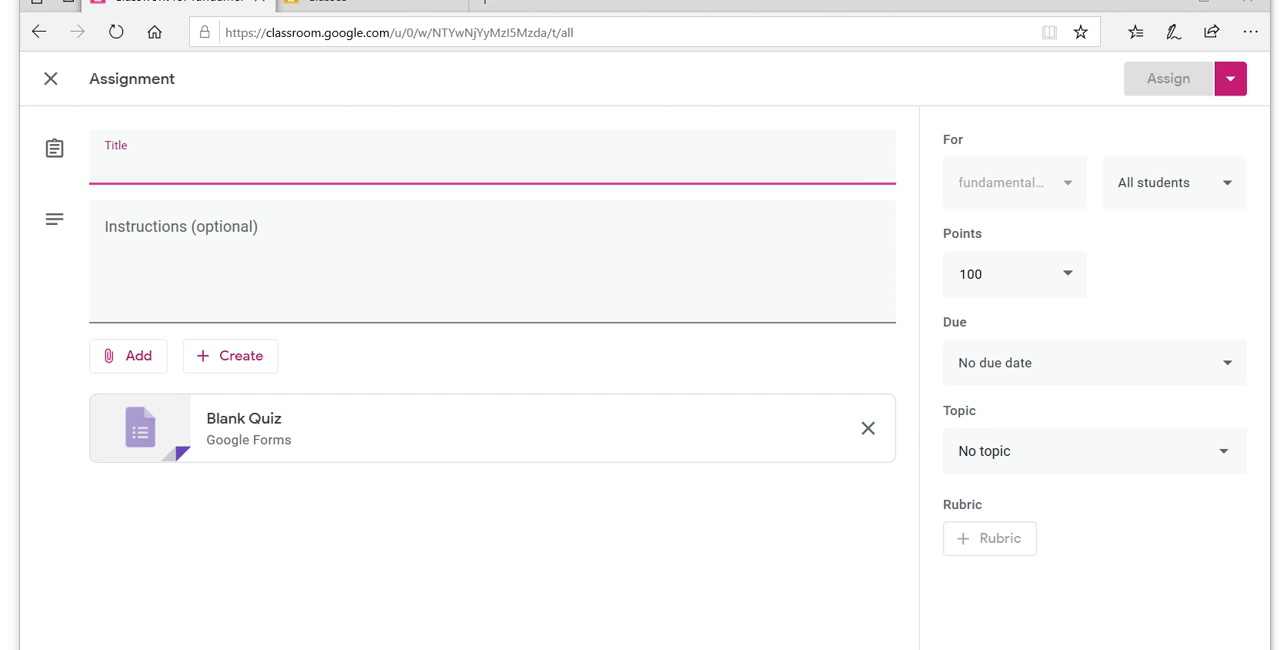
# Step: Title the quiz assignment "Prinf() is a"
pyautogui.click(490, 163)
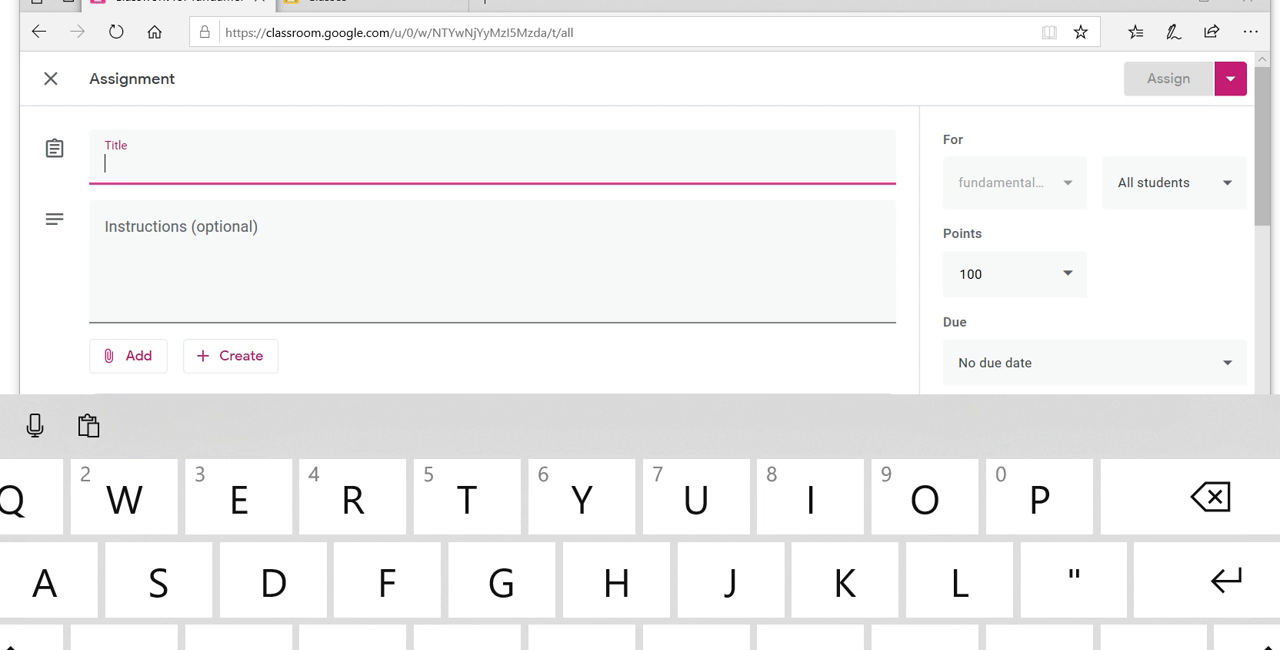
pyautogui.write('Prinf')
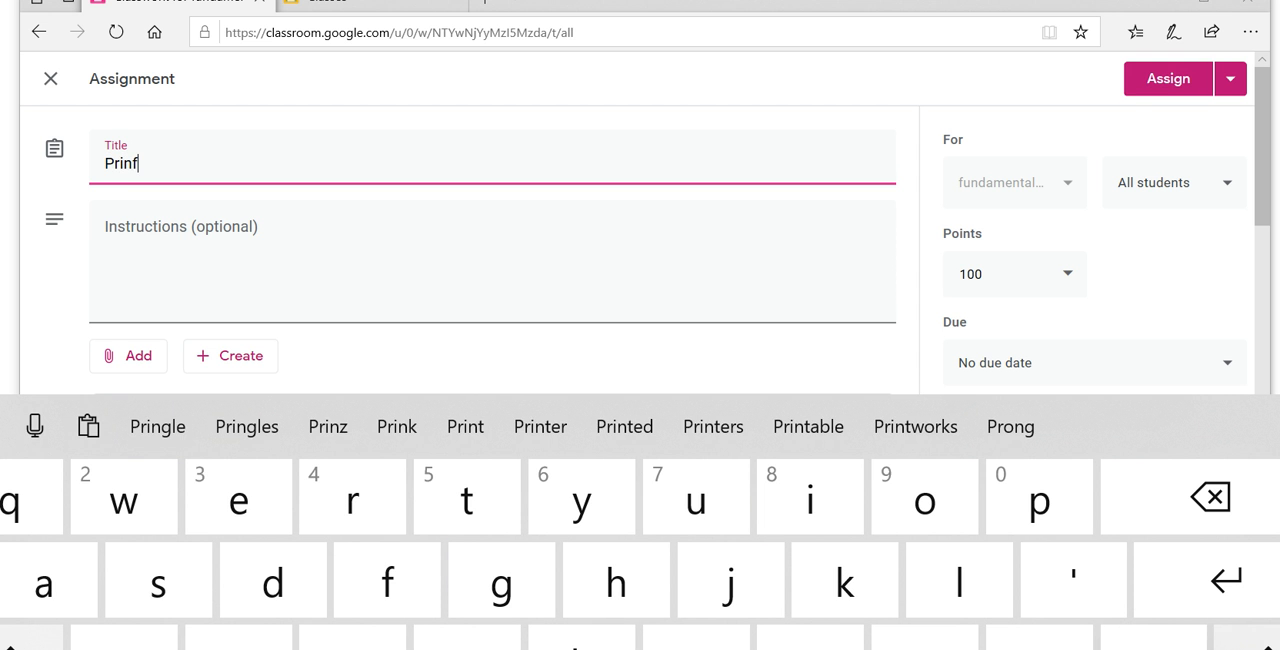
pyautogui.write(' i')
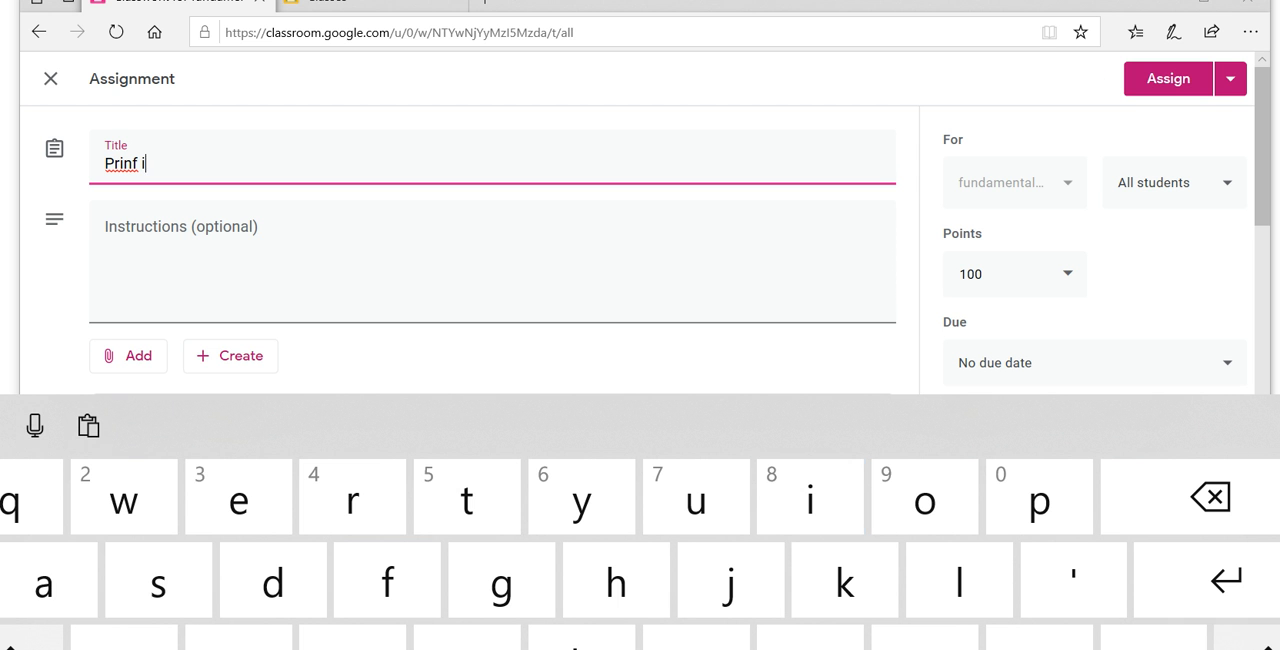
pyautogui.write('s a')
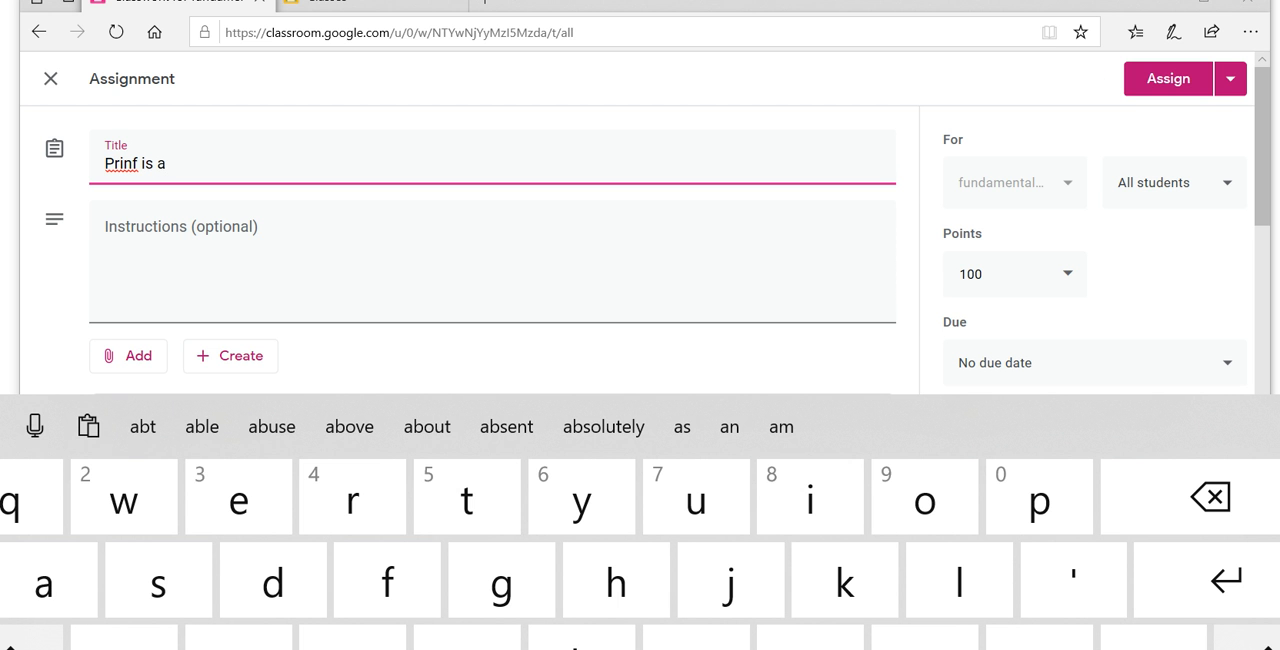
pyautogui.click(1274, 425)
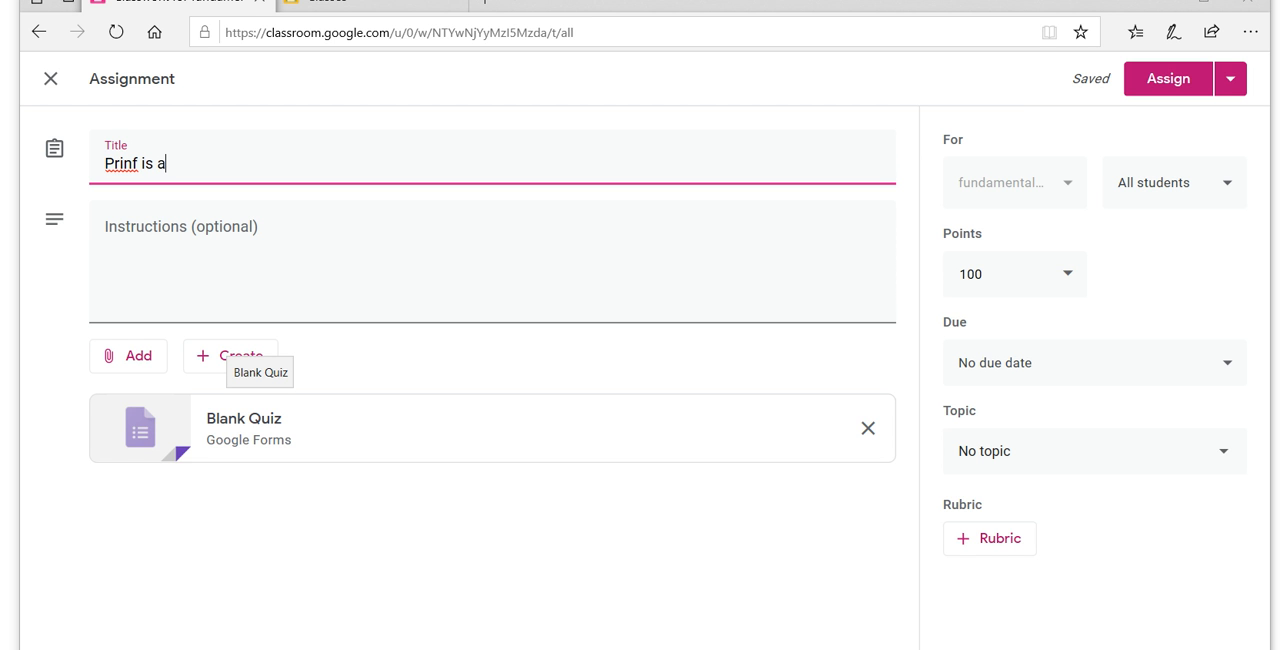
pyautogui.click(138, 164)
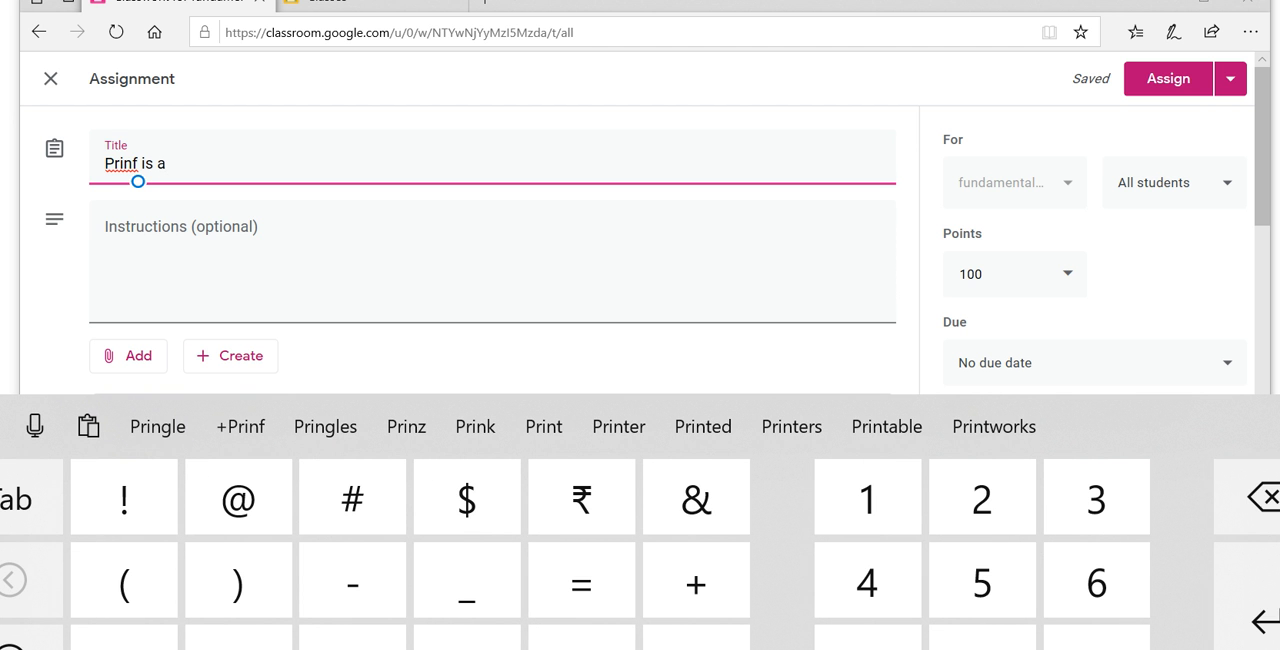
pyautogui.write('()')
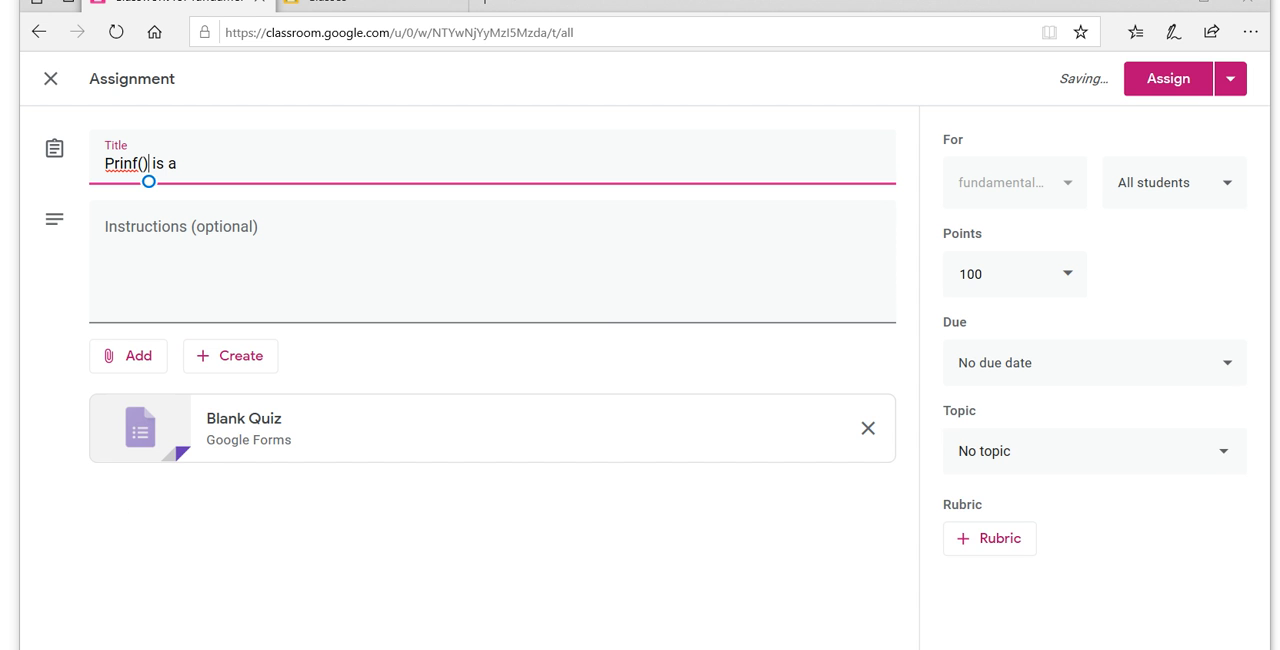
# Step: Set the quiz assignment's due date to Mar 27, 2020 with a due time of 11:59 PM
pyautogui.click(1094, 363)
pyautogui.click(1068, 436)
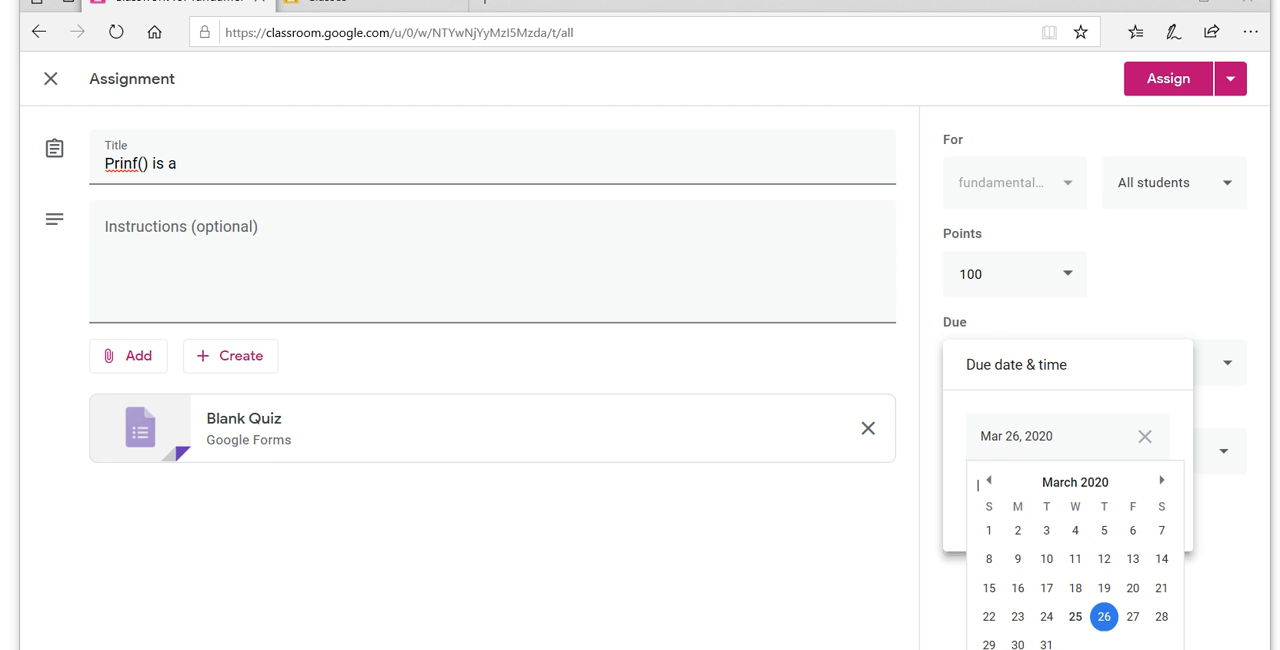
pyautogui.click(1133, 616)
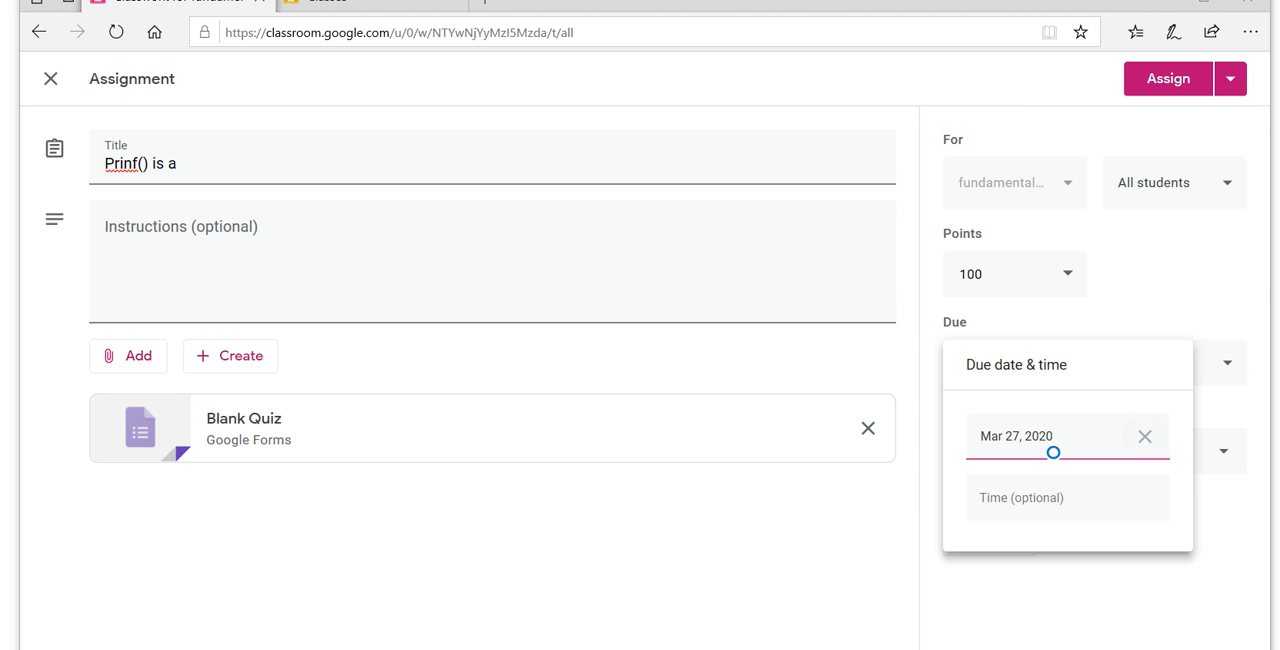
pyautogui.click(1020, 497)
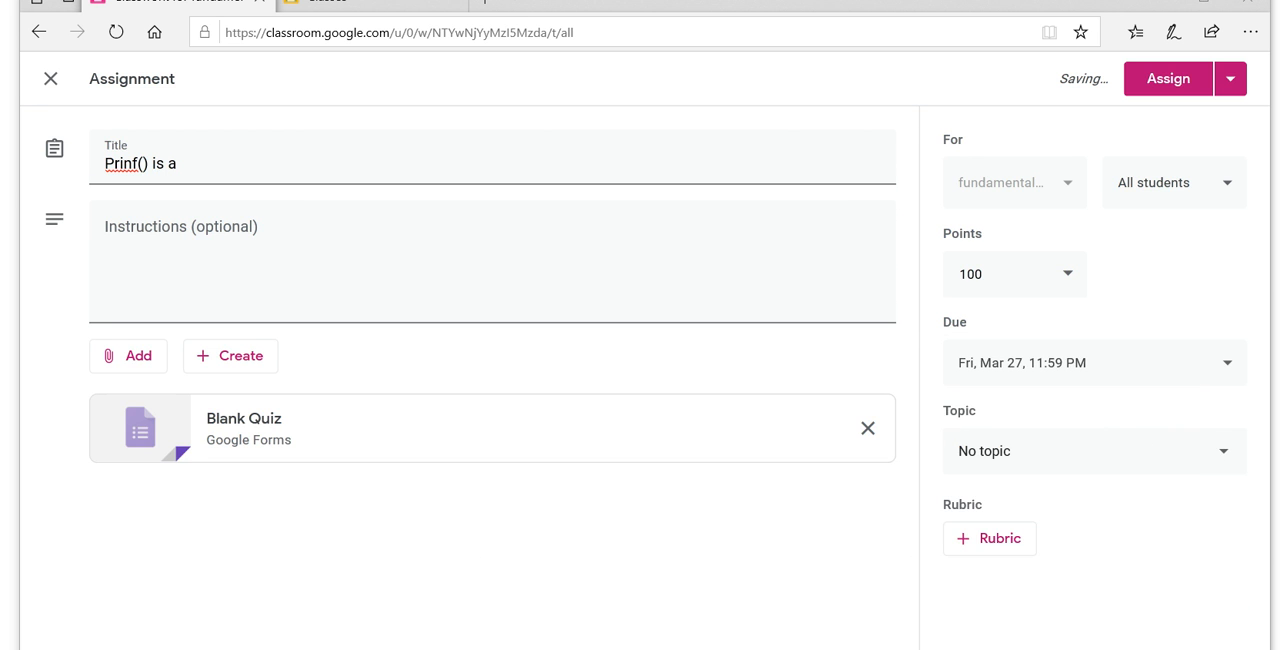
# Step: File the quiz assignment under the Data Type topic and assign it to the class
pyautogui.click(1094, 451)
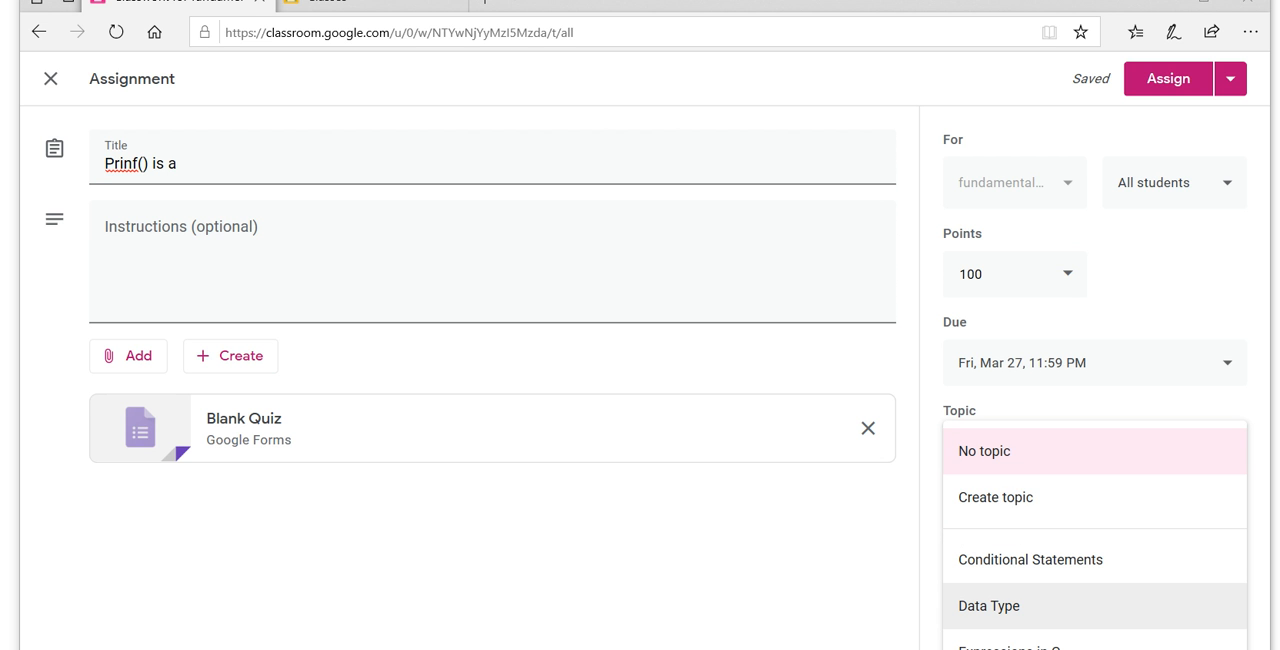
pyautogui.click(1000, 605)
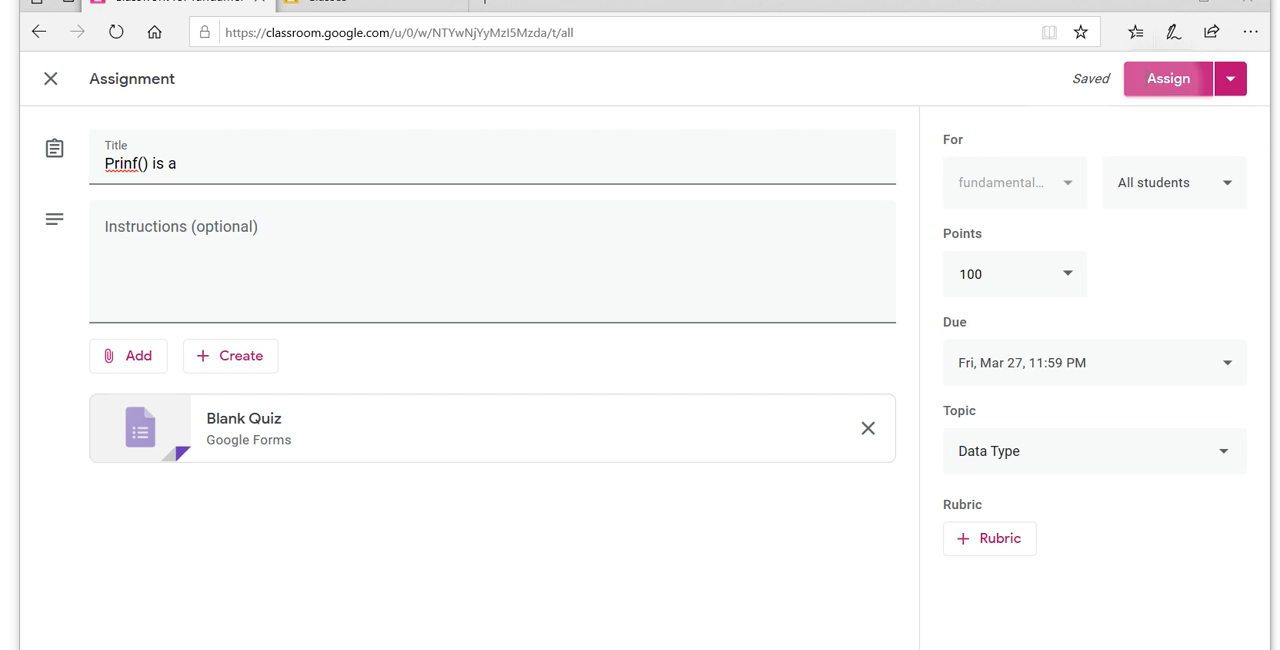
pyautogui.click(1165, 78)
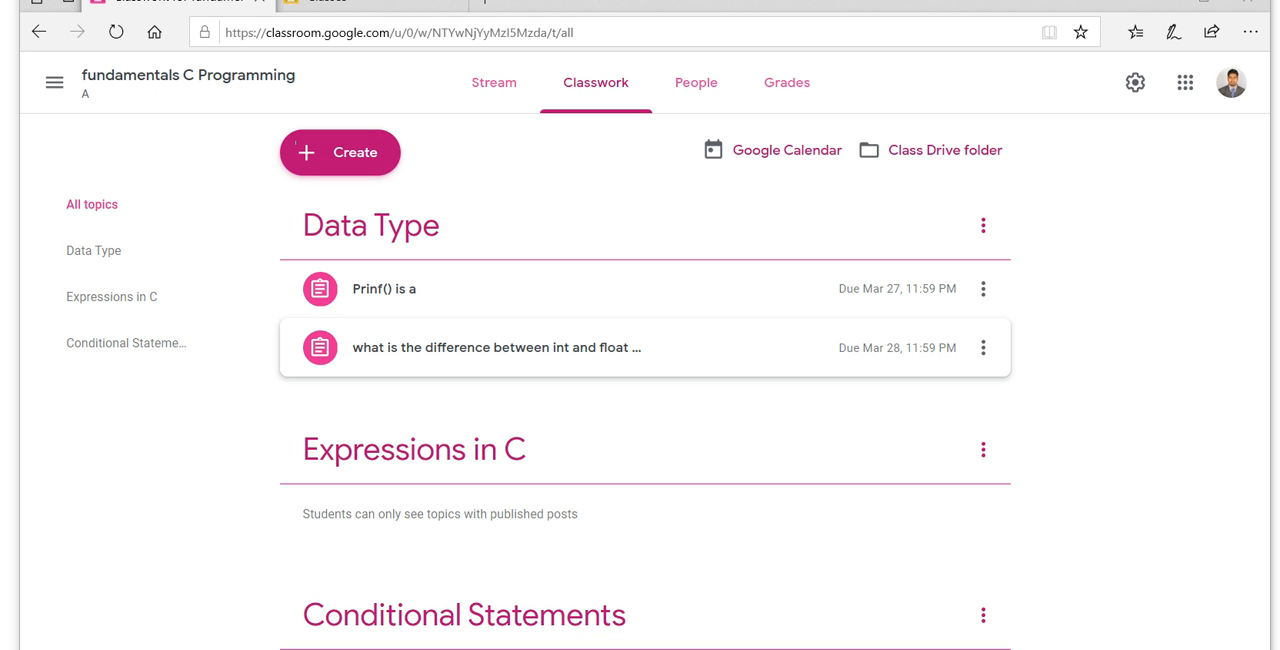
# Step: Review the details of both Data Type assignments, including the student work and instructions pages of the int and float question
pyautogui.click(497, 348)
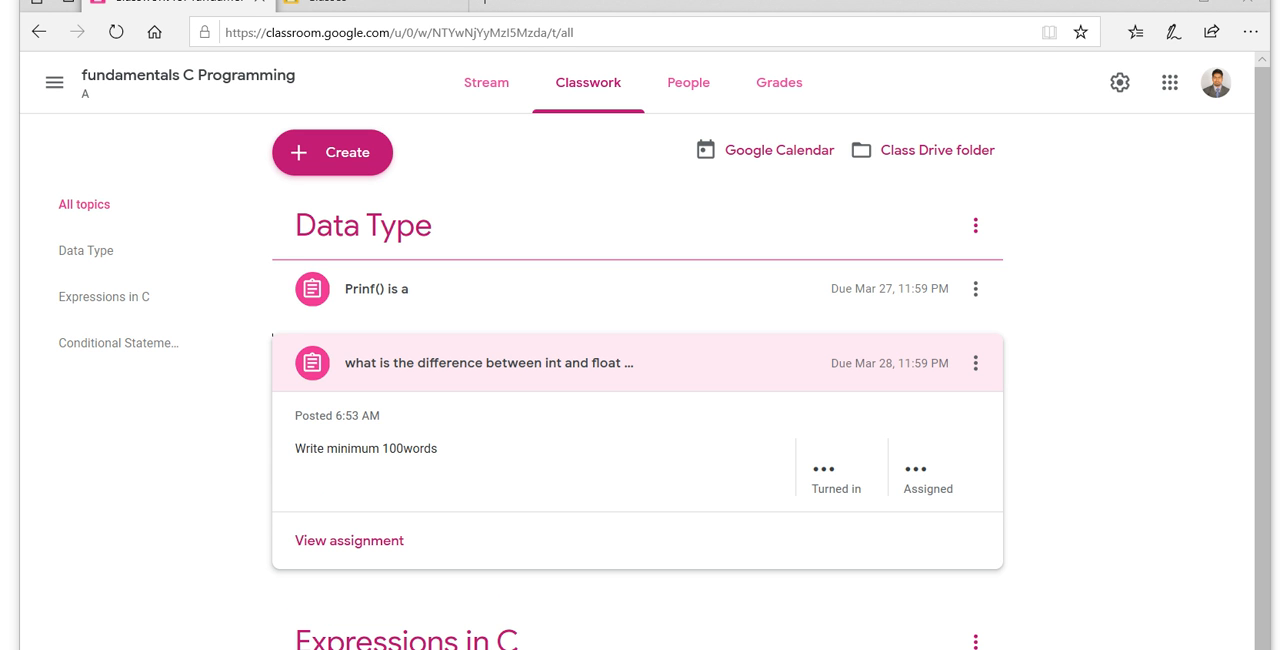
pyautogui.click(480, 292)
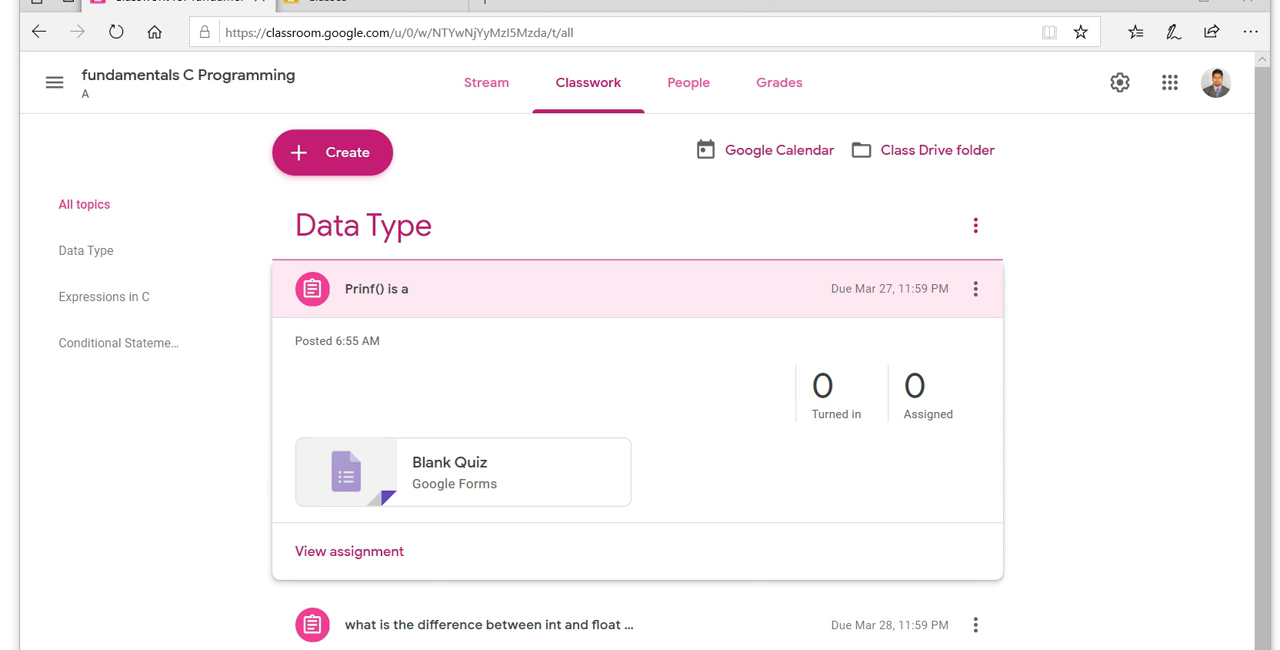
pyautogui.scroll(-2, 640, 380)
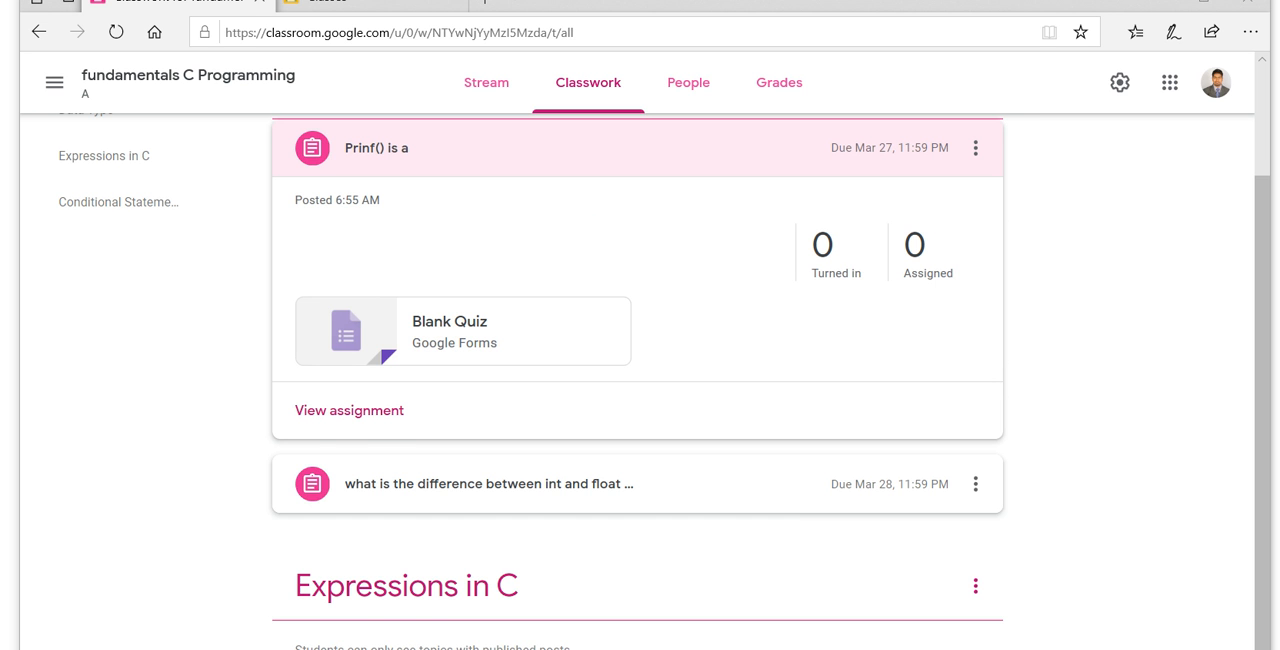
pyautogui.click(489, 484)
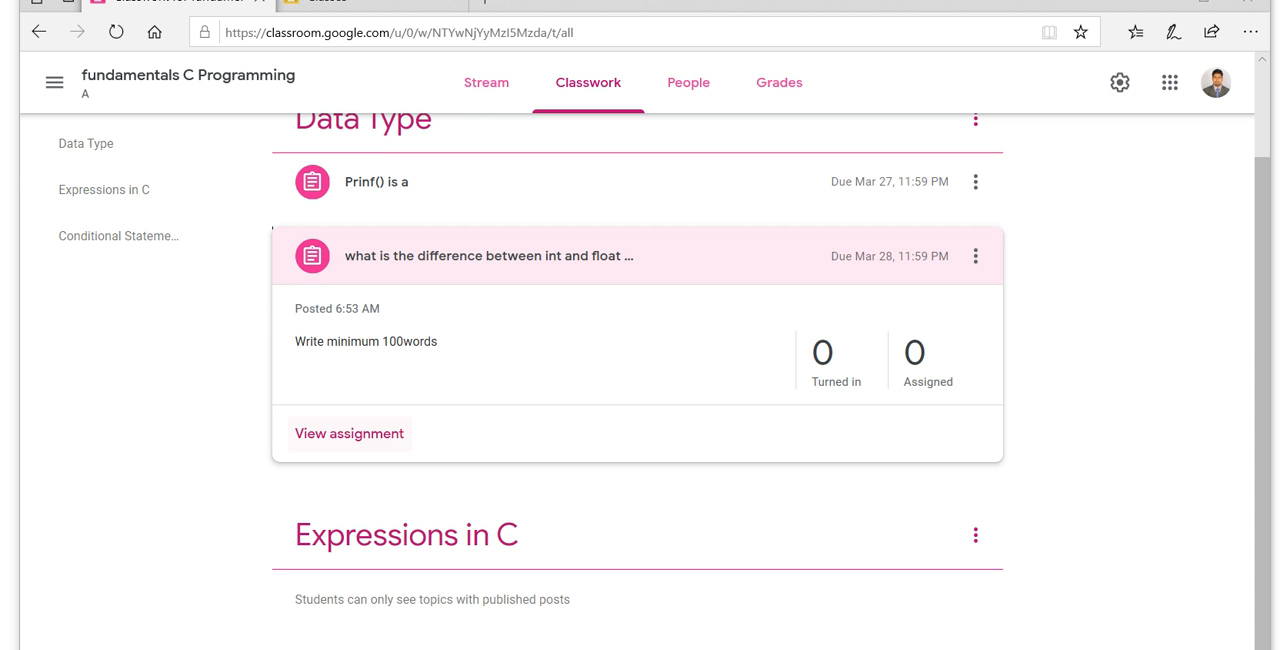
pyautogui.click(349, 433)
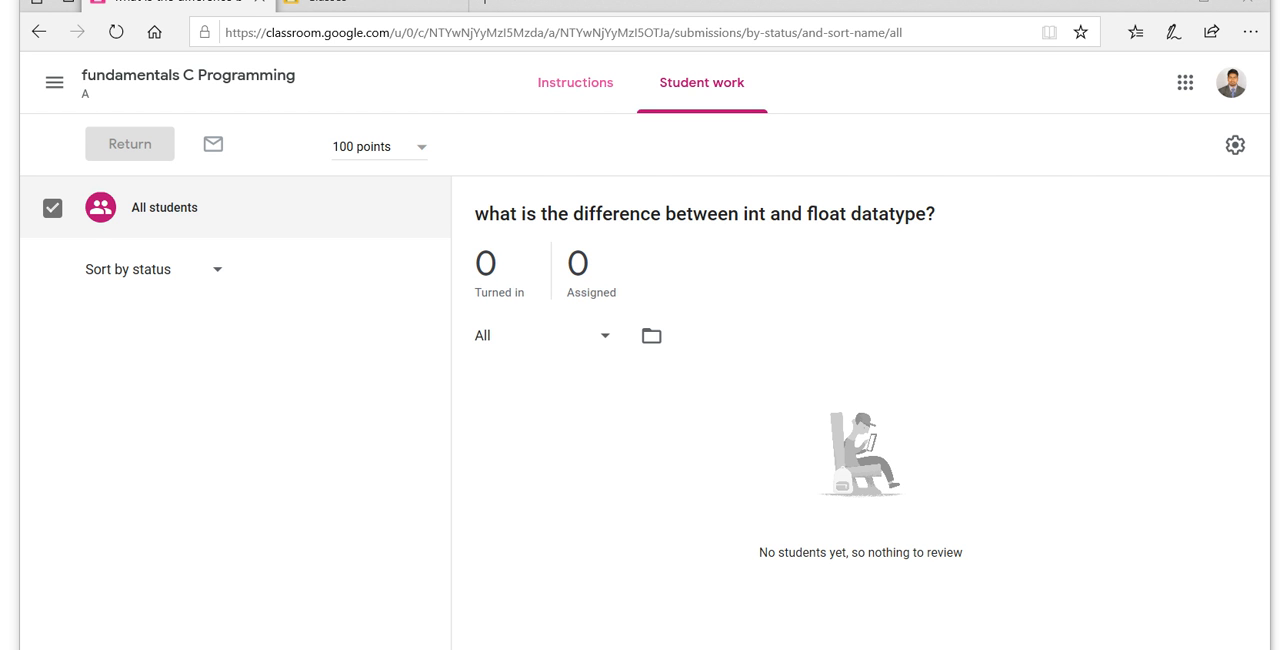
pyautogui.click(575, 82)
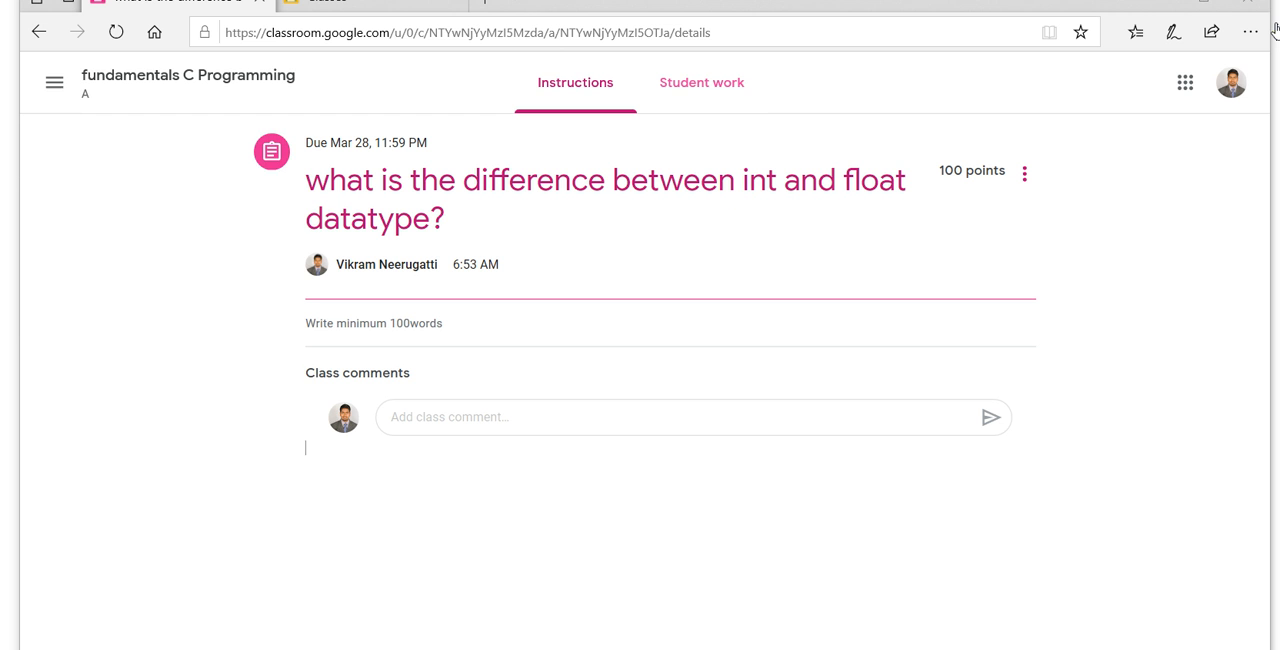
# Step: Return to the class stream, dismissing the "Create announcements" notice, and check which classes are offered for reusing a post
pyautogui.click(54, 82)
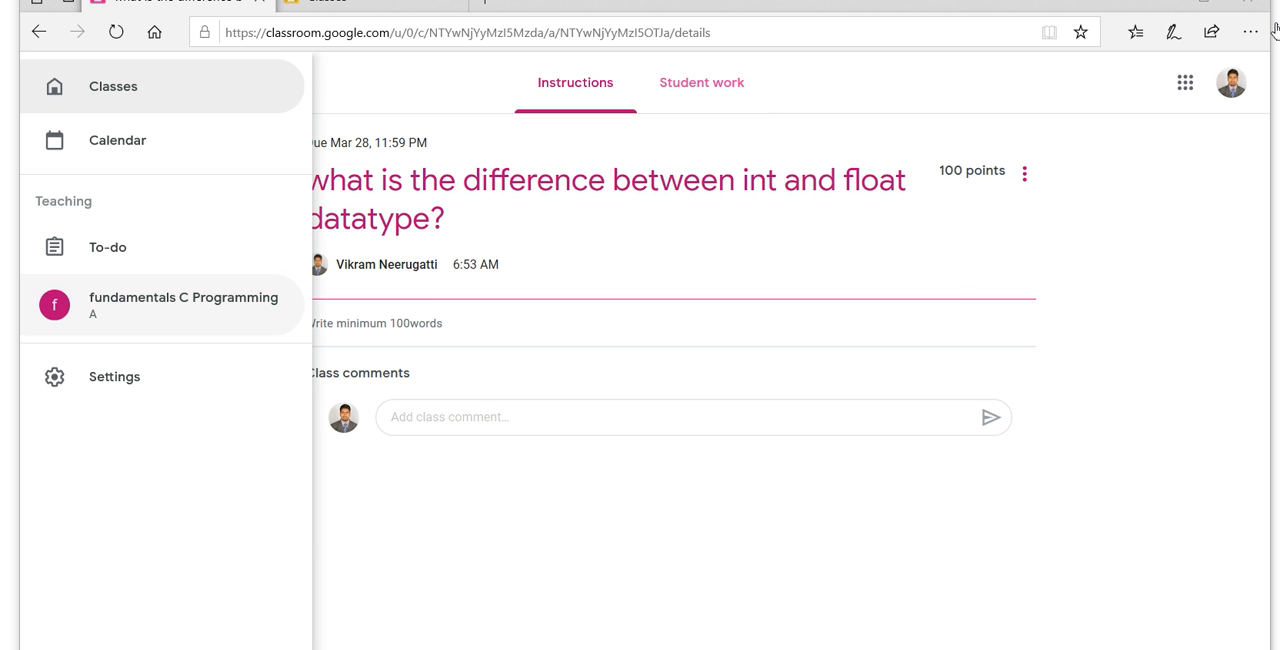
pyautogui.click(160, 304)
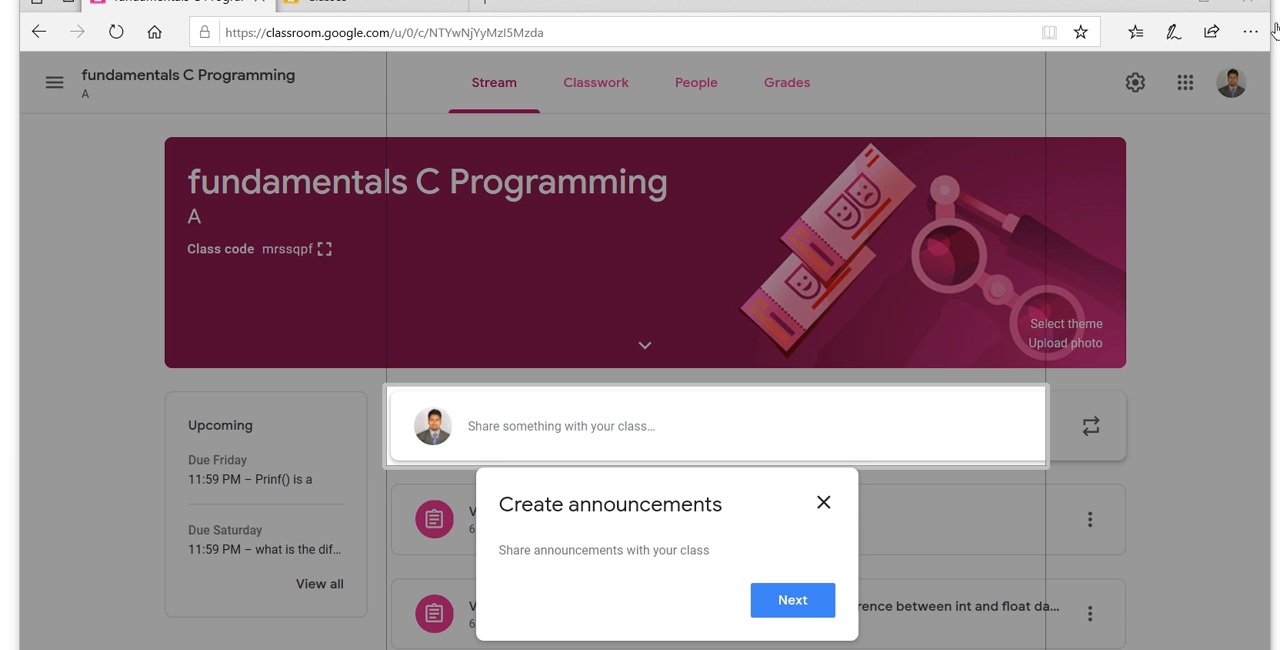
pyautogui.click(823, 502)
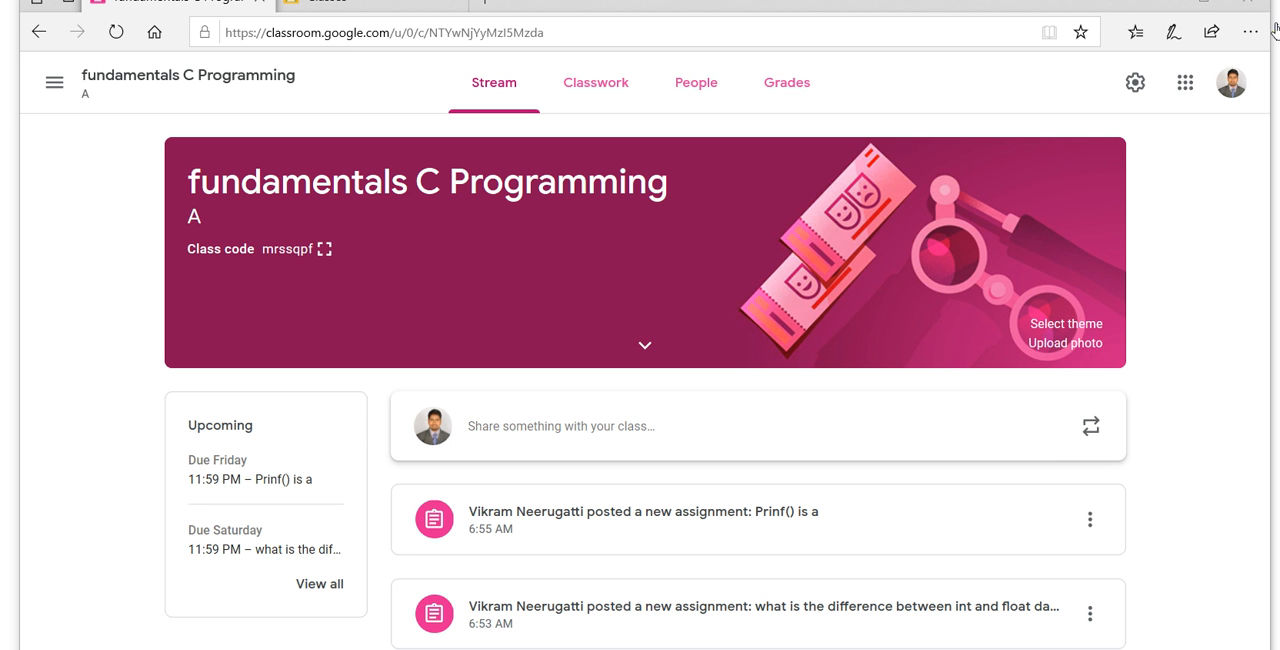
pyautogui.click(1090, 426)
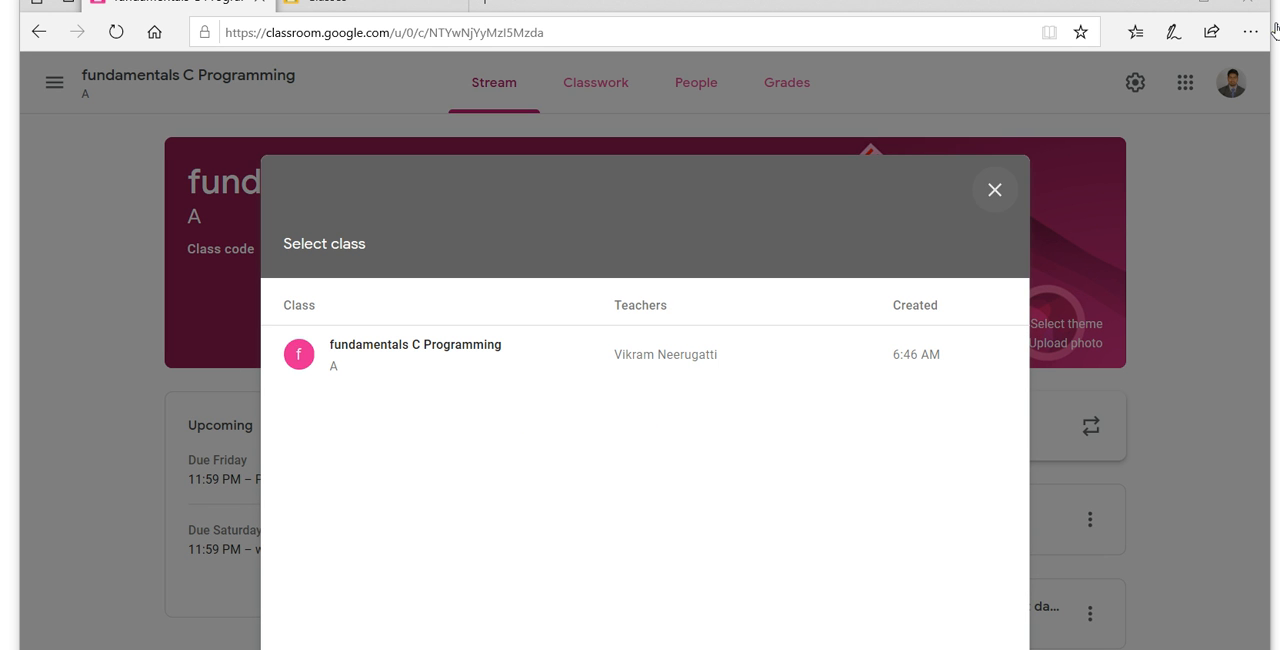
pyautogui.press('Escape')
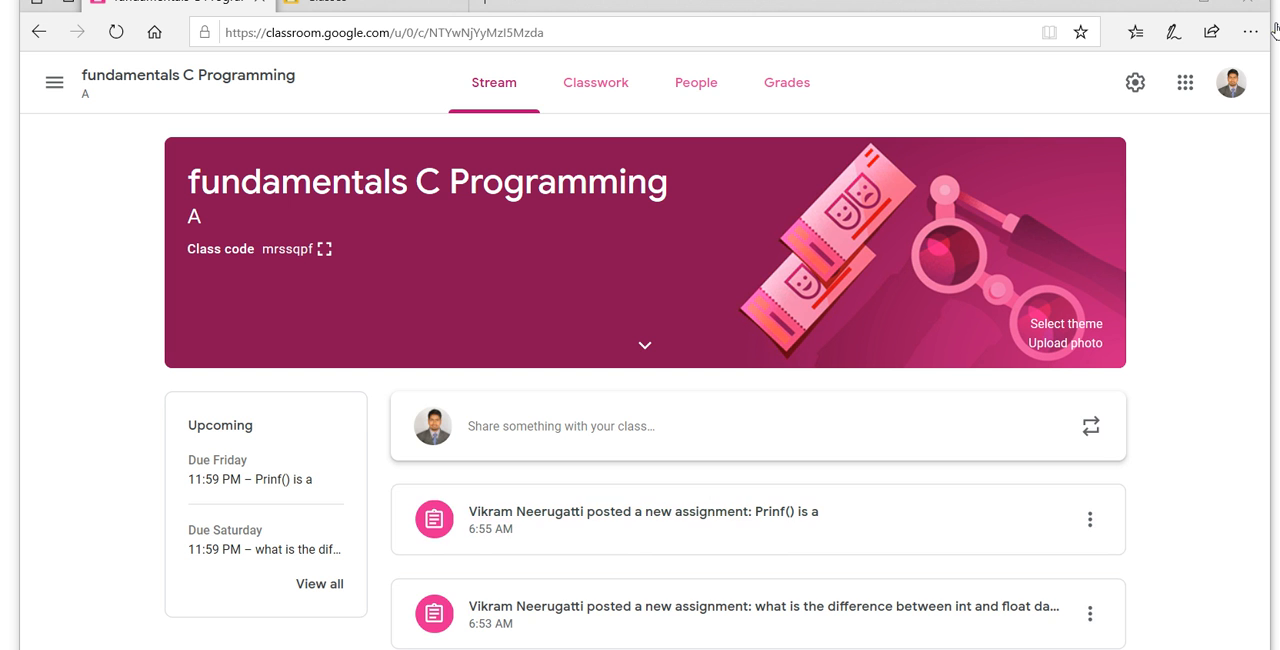
# Step: Post the announcement "Within two days the new topic will be uploded" to all students in the class stream
pyautogui.click(561, 426)
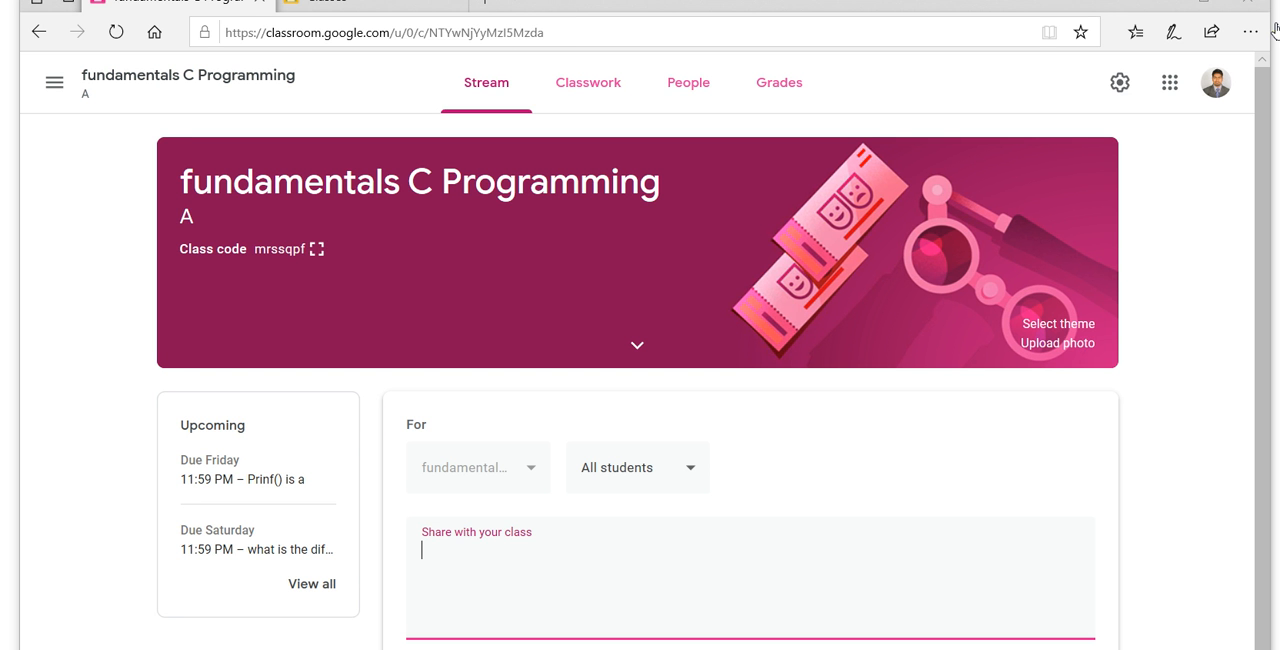
pyautogui.click(750, 578)
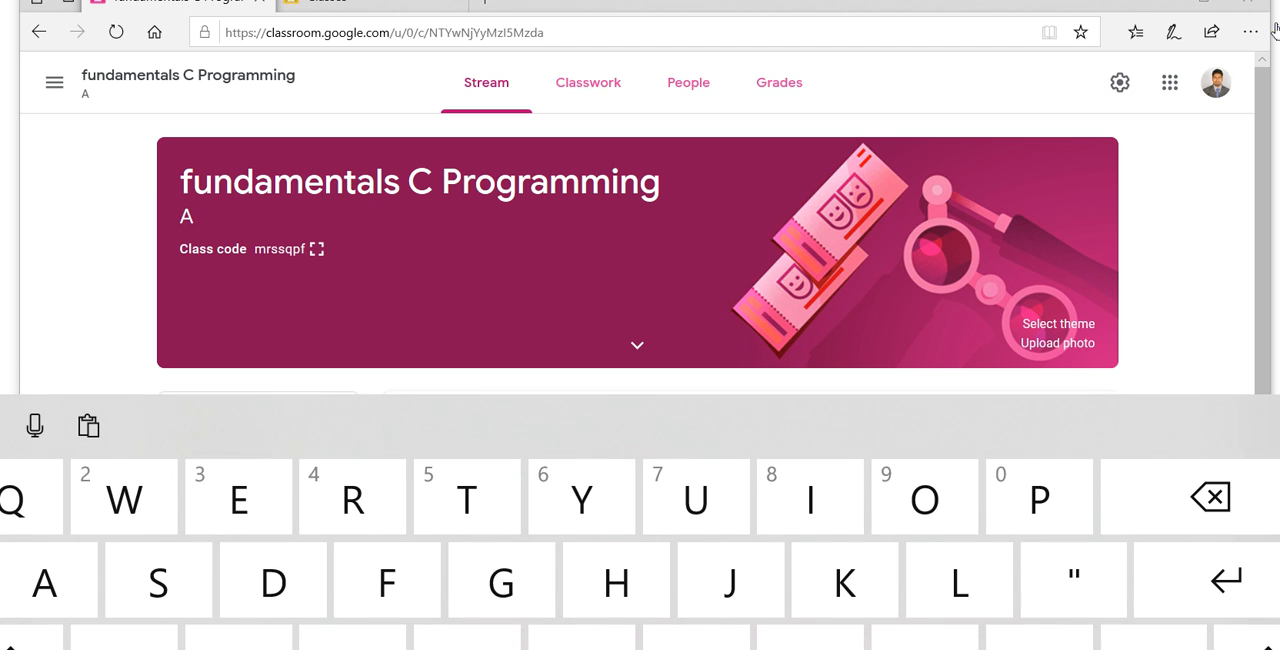
pyautogui.write('With')
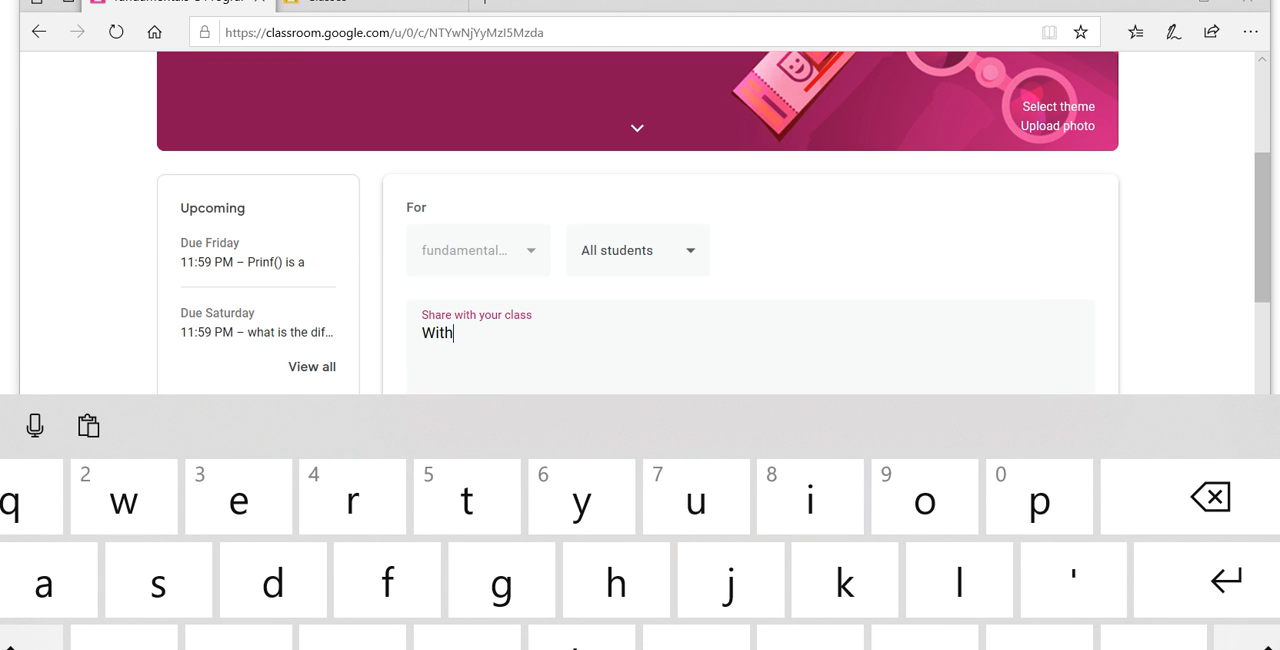
pyautogui.write('in t')
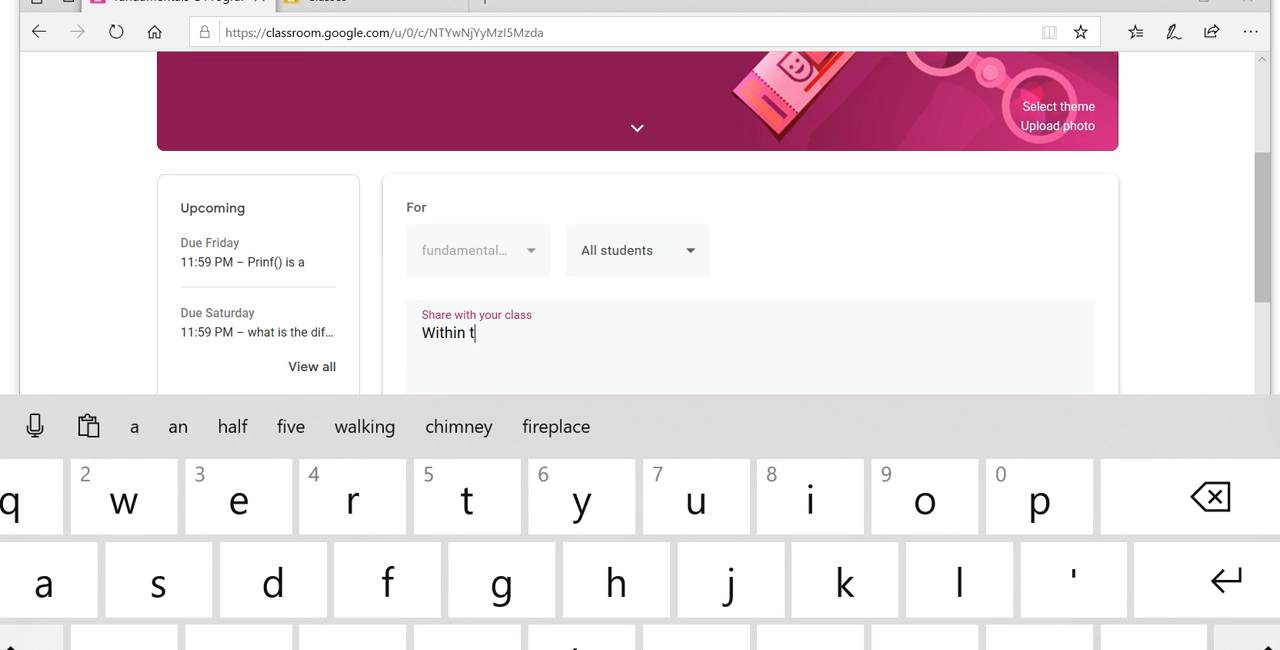
pyautogui.write('wo ')
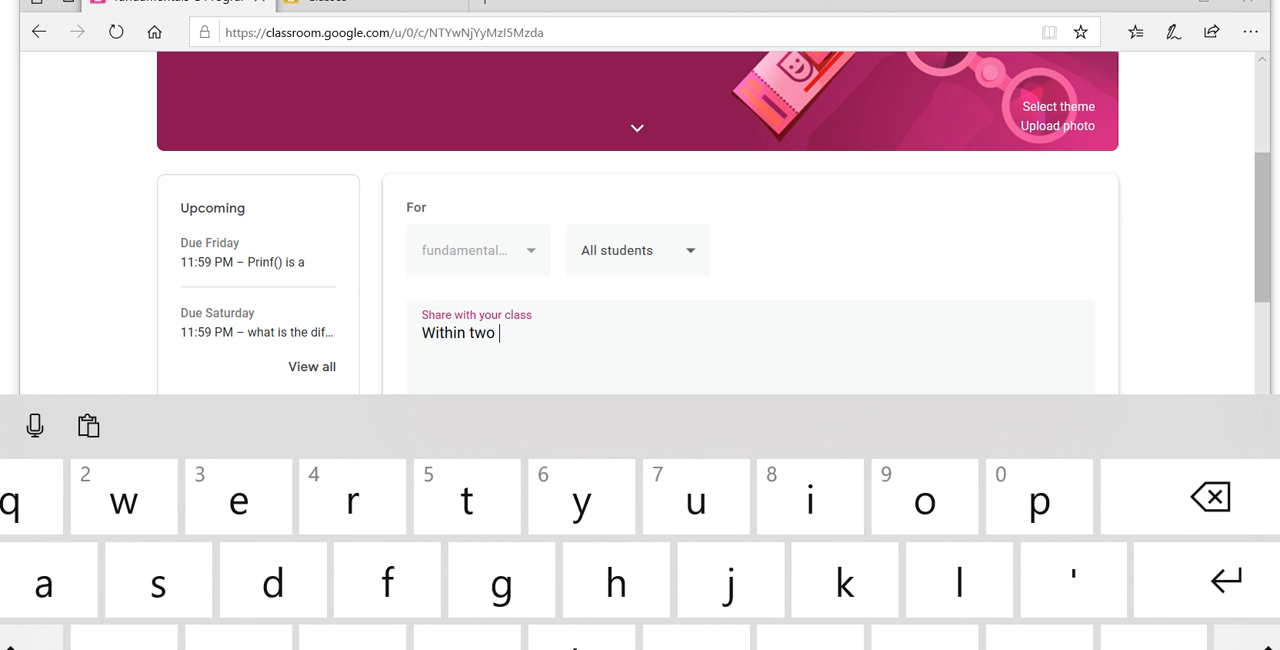
pyautogui.write('days ')
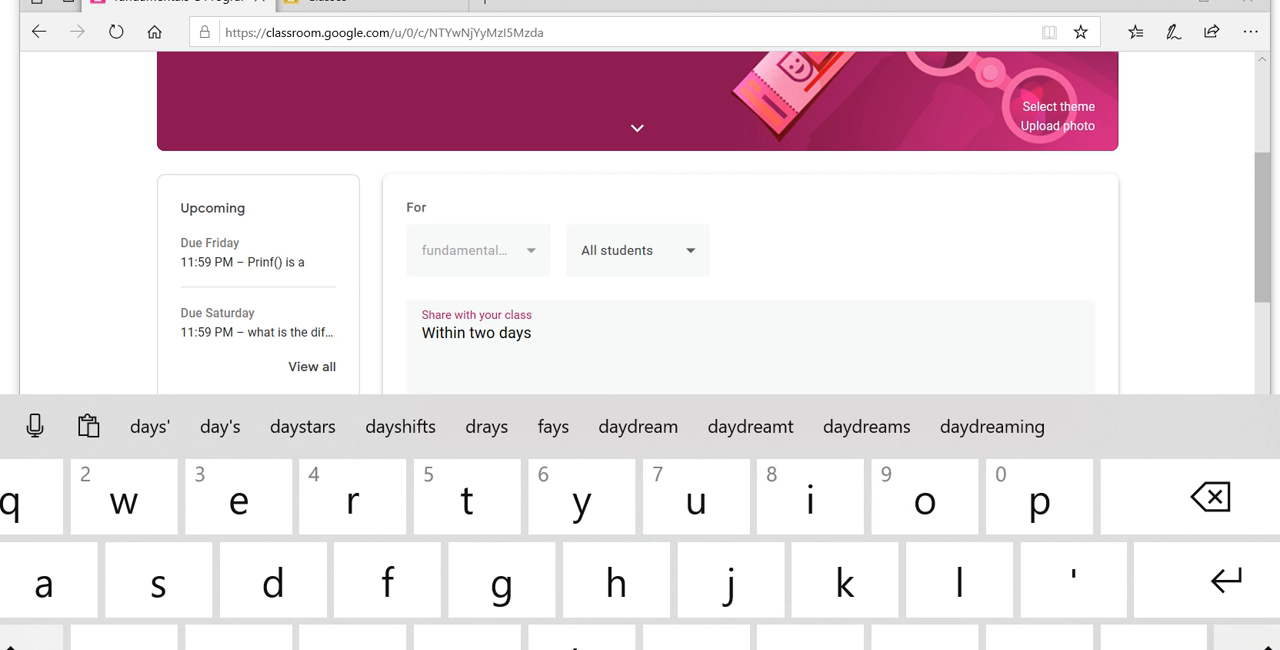
pyautogui.write('t')
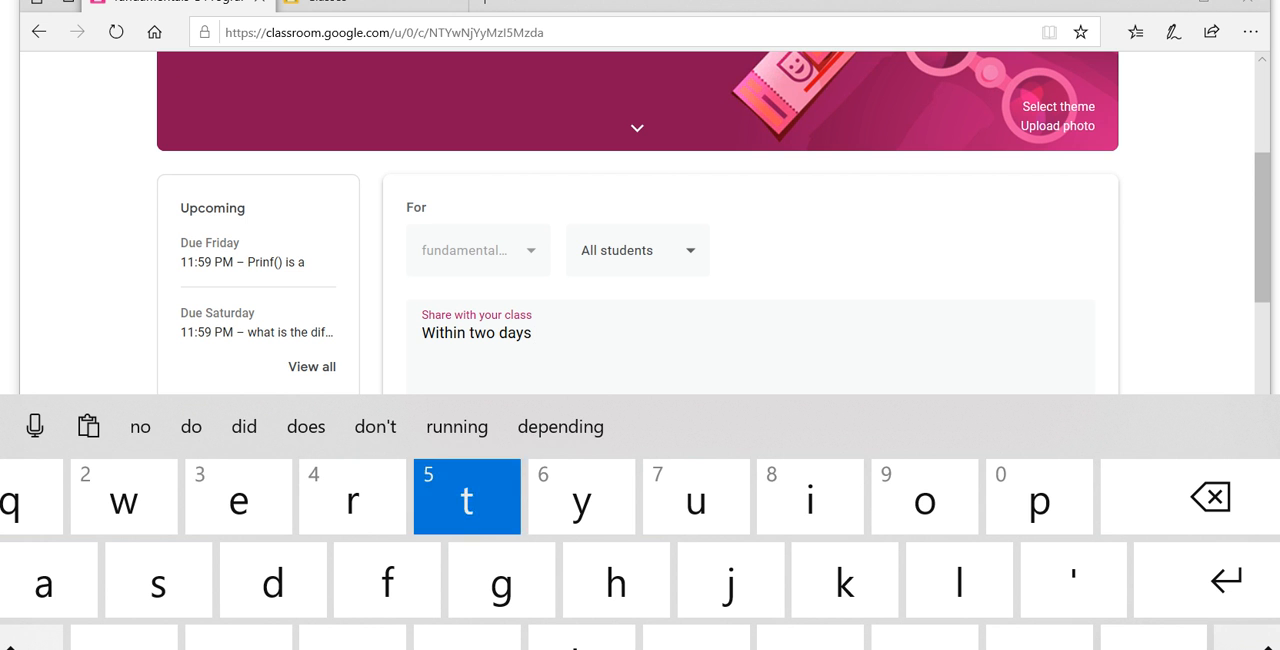
pyautogui.write('he')
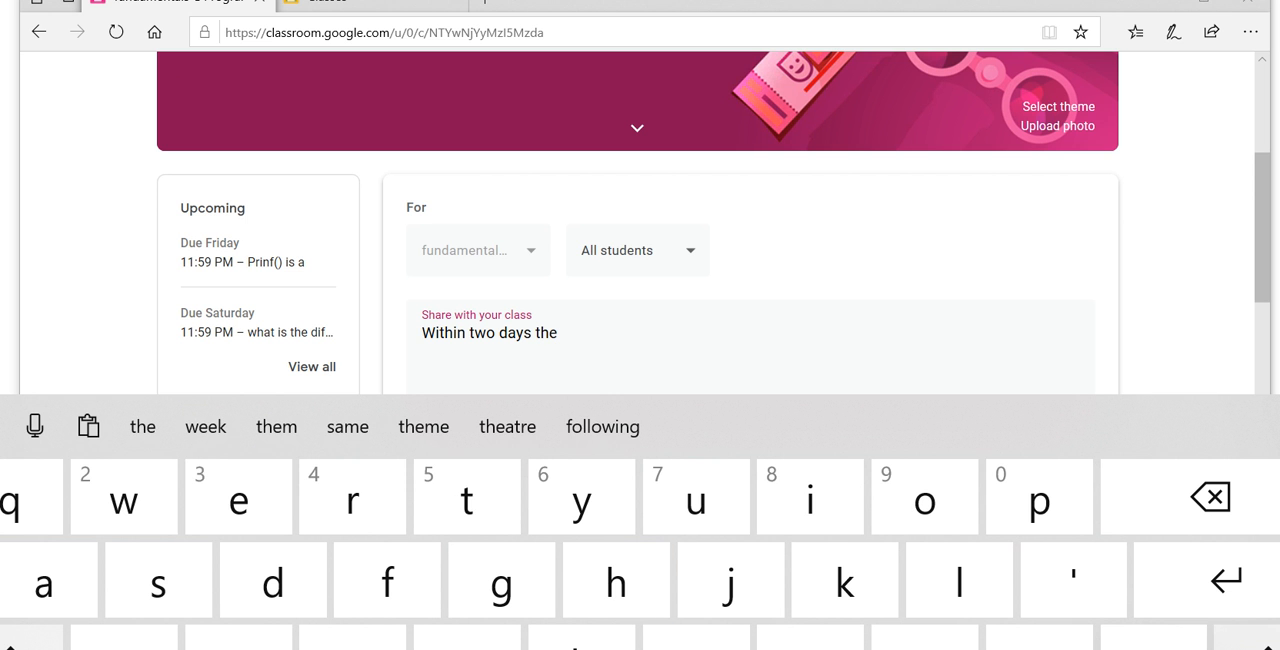
pyautogui.write(' new')
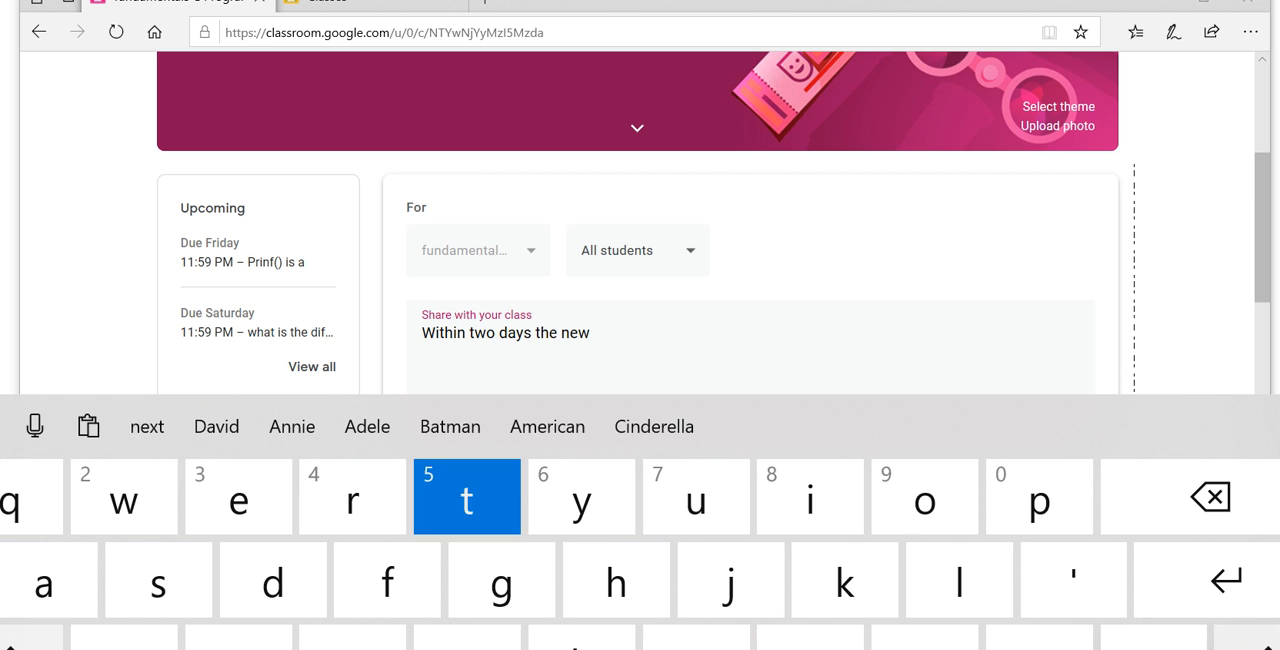
pyautogui.write(' topic w')
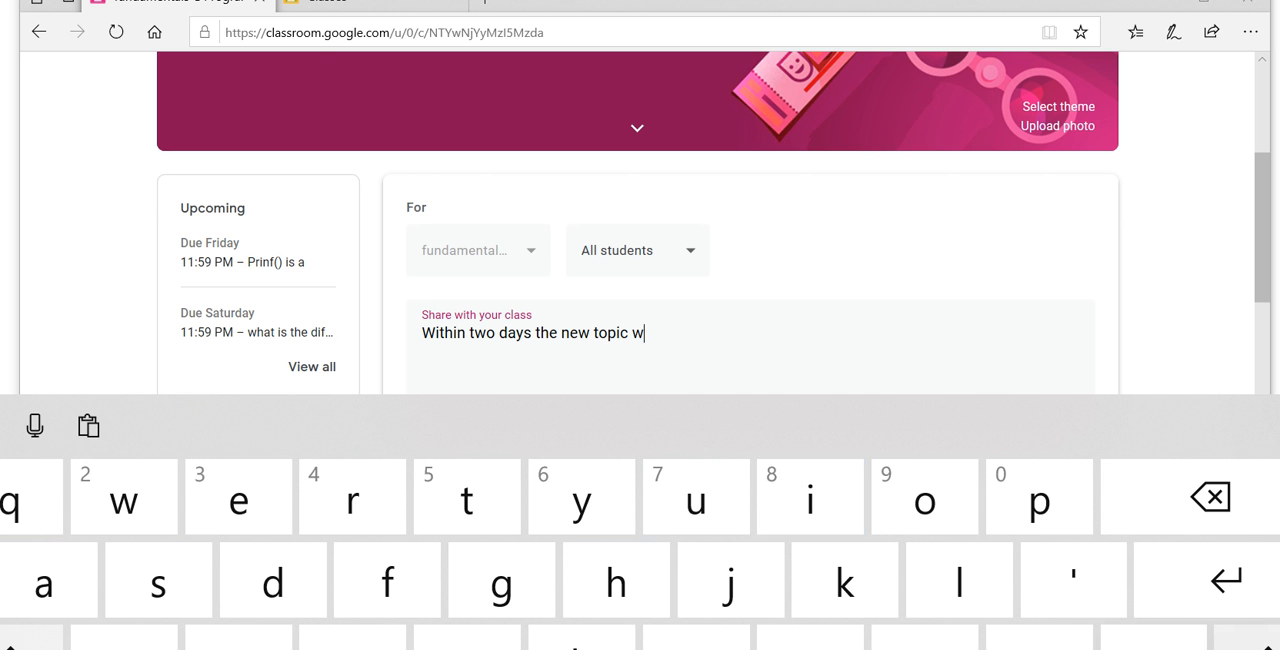
pyautogui.write('ill be uploded')
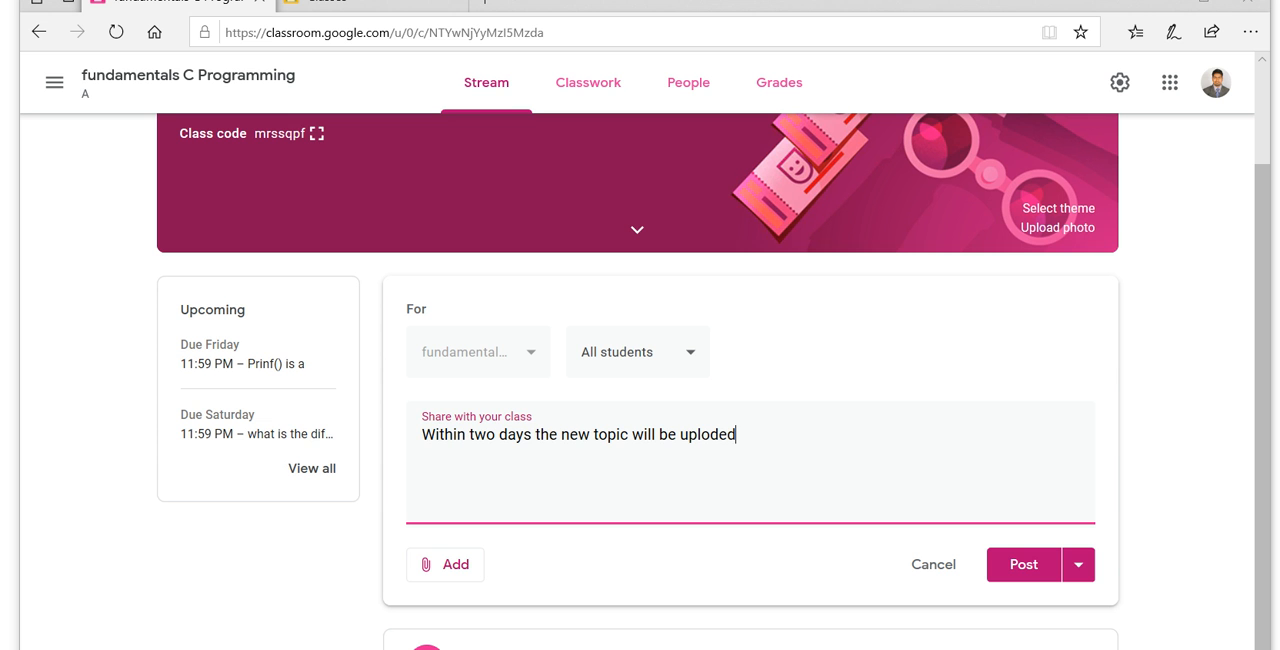
pyautogui.click(1023, 564)
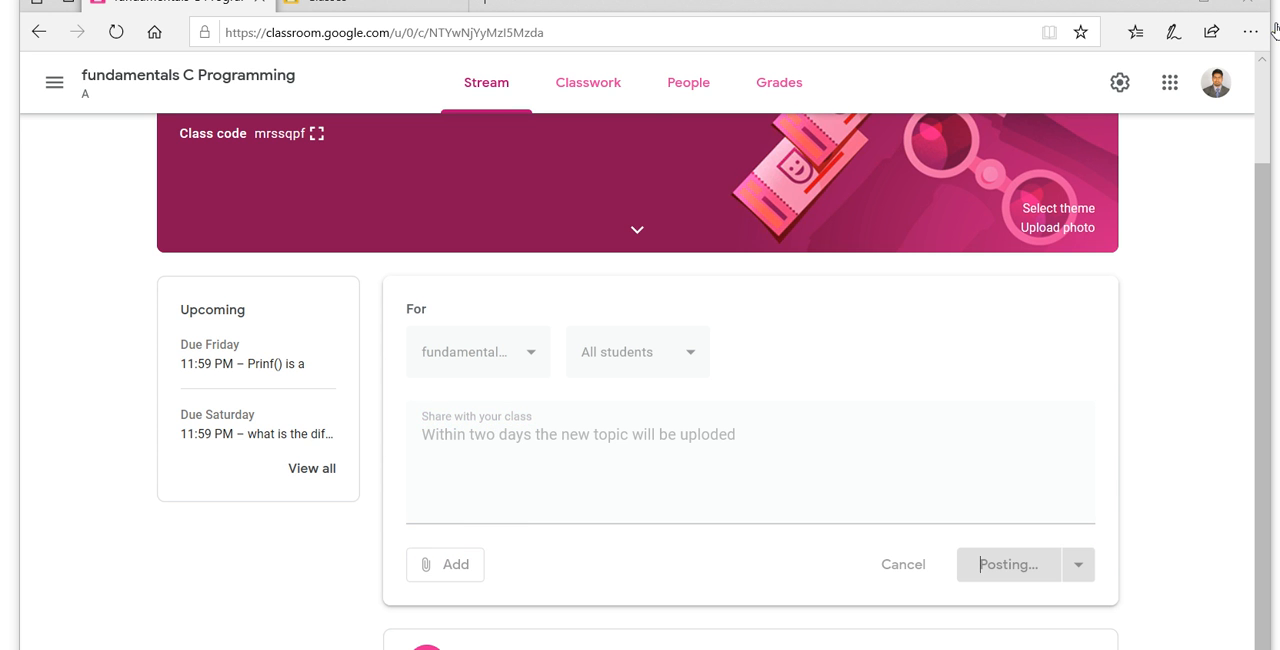